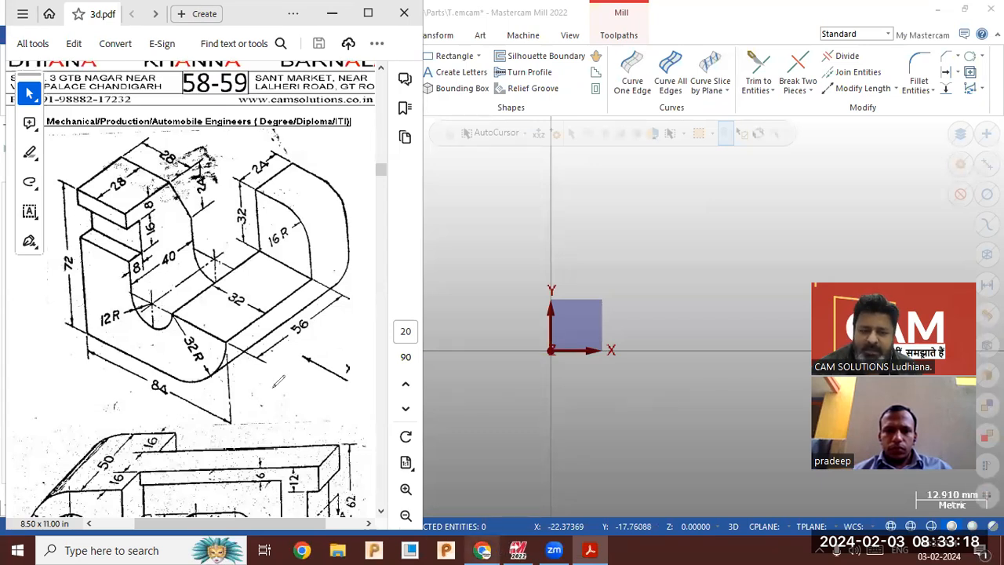
- Trace the bracket's side profile and its 56 mm depth edge on the reference drawing
{"action": "mouse_move", "coordinate": [77, 196]}
{"action": "left_mouse_down"}
{"action": "mouse_move", "coordinate": [85, 329]}
{"action": "mouse_move", "coordinate": [153, 381]}
{"action": "mouse_move", "coordinate": [213, 375]}
{"action": "mouse_move", "coordinate": [199, 330]}
{"action": "mouse_move", "coordinate": [143, 312]}
{"action": "mouse_move", "coordinate": [124, 267]}
{"action": "mouse_move", "coordinate": [124, 202]}
{"action": "mouse_move", "coordinate": [87, 187]}
{"action": "left_mouse_up"}
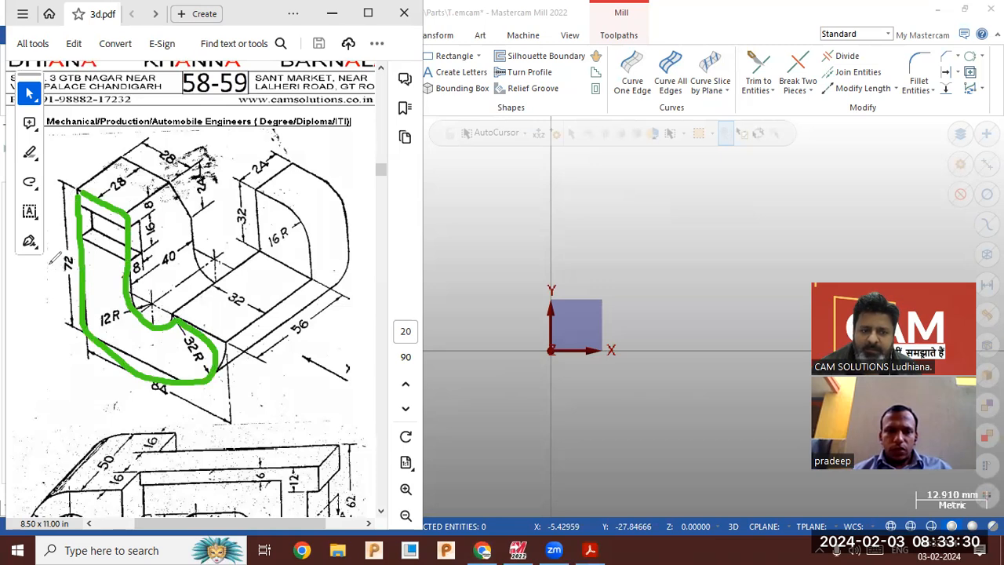
{"action": "key", "text": "ctrl+z"}
{"action": "left_click_drag", "start_coordinate": [239, 355], "coordinate": [317, 297]}
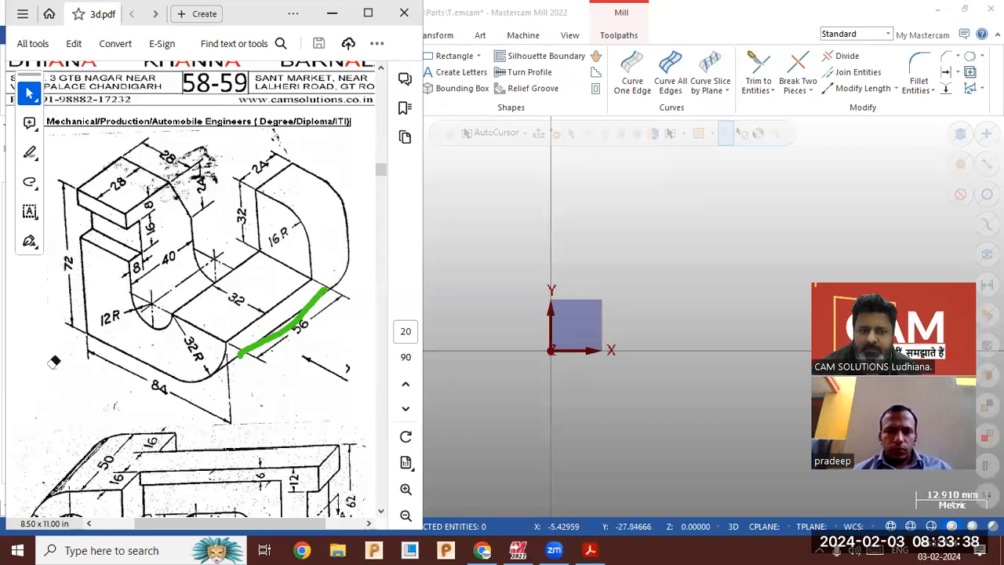
- Switch to Mastercam and draw an 84 mm horizontal line from the origin along the positive X axis
{"action": "left_click", "coordinate": [608, 346]}
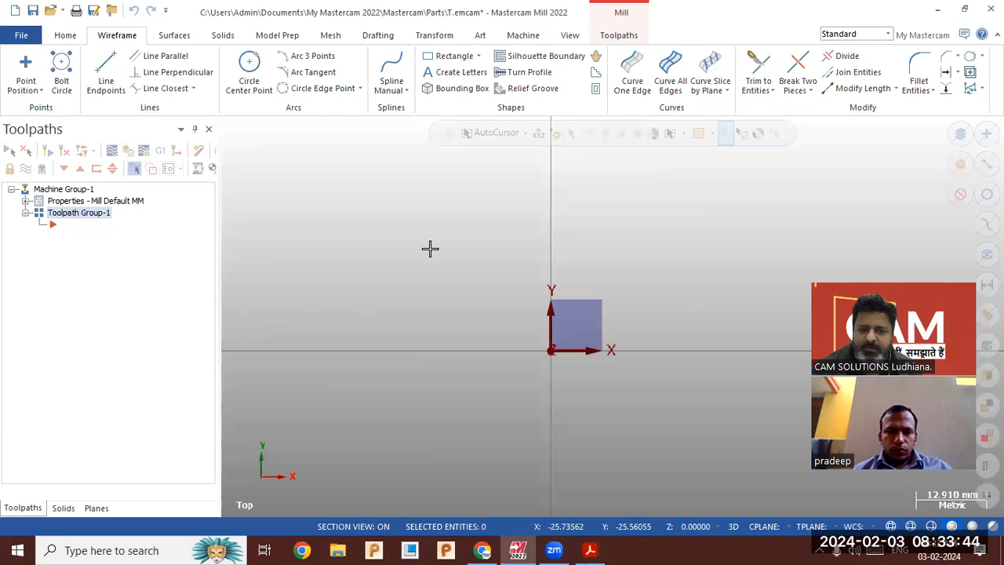
{"action": "left_click", "coordinate": [106, 76]}
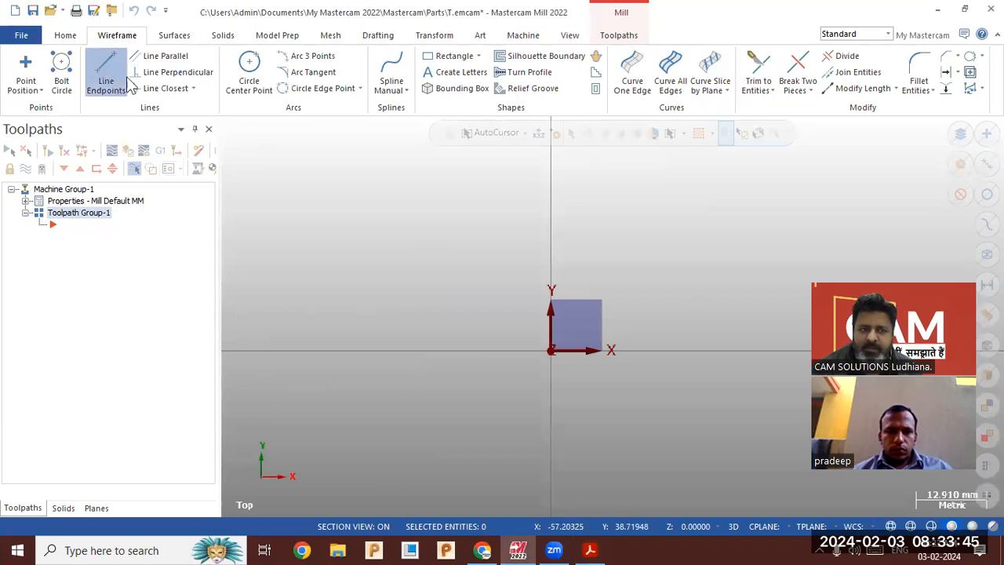
{"action": "left_click", "coordinate": [553, 353]}
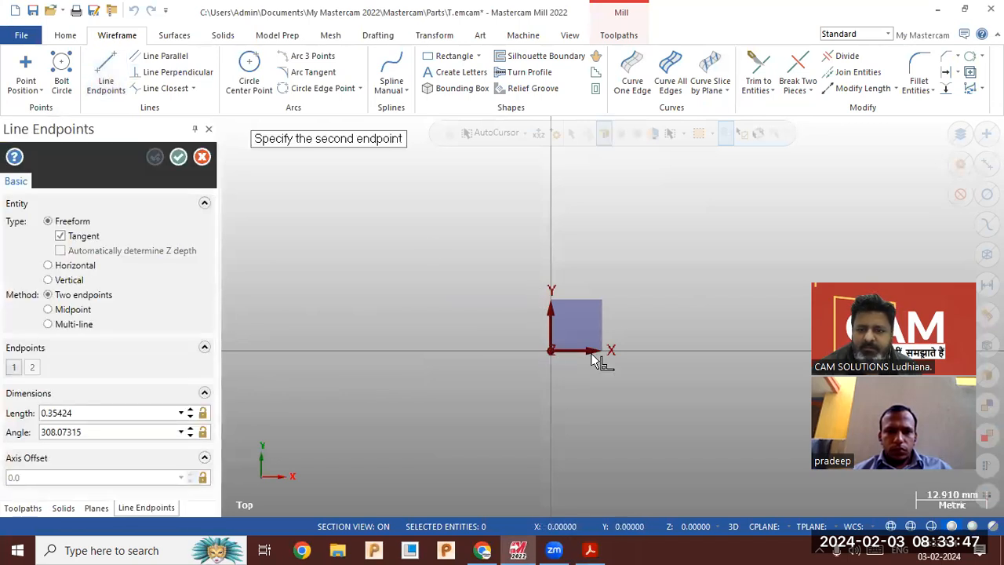
{"action": "left_click", "coordinate": [773, 350]}
{"action": "left_click", "coordinate": [94, 413]}
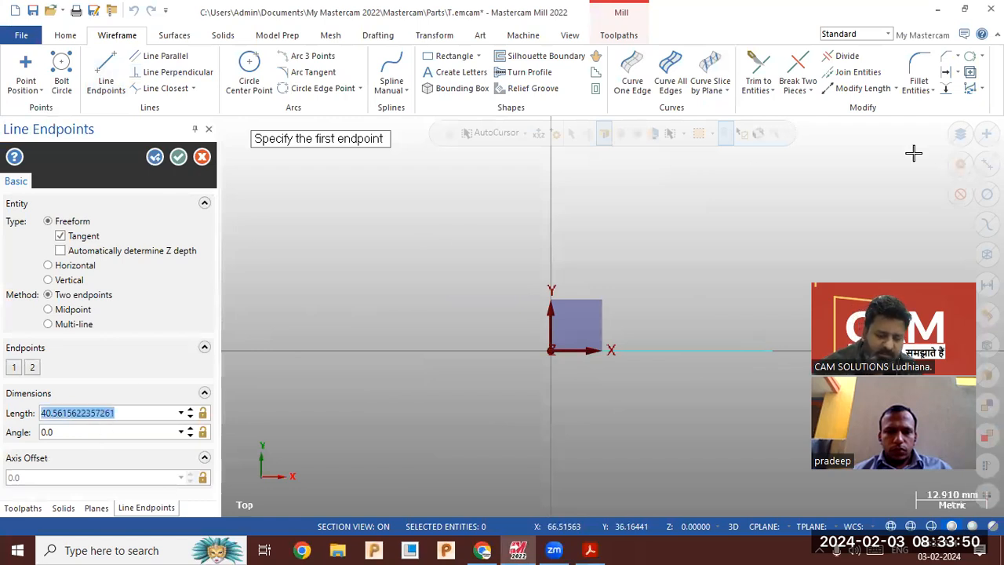
{"action": "type", "text": "84.0"}
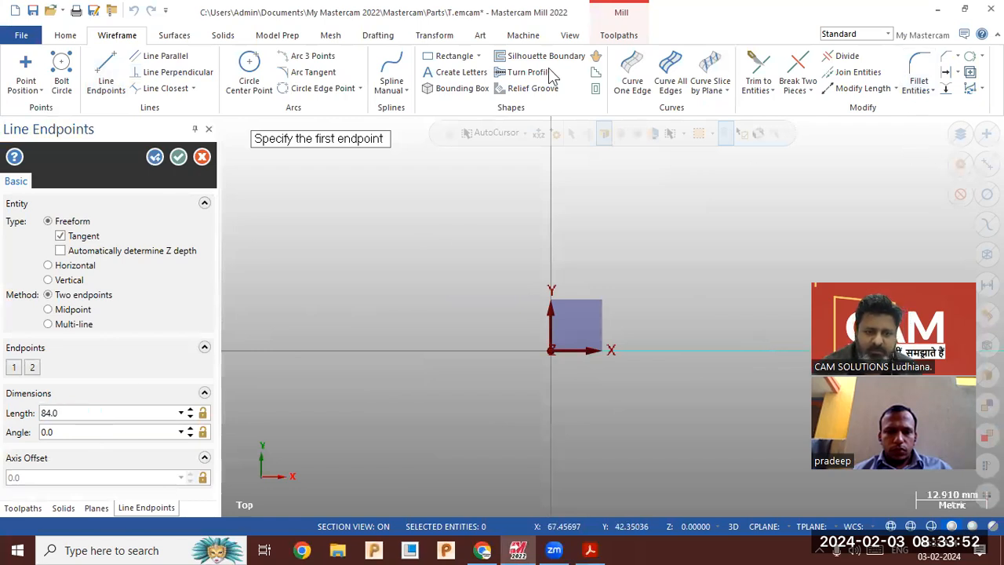
{"action": "left_click", "coordinate": [154, 157]}
- Draw a 72 mm vertical line upward from the origin at 90 degrees
{"action": "left_click", "coordinate": [552, 351]}
{"action": "left_click", "coordinate": [553, 168]}
{"action": "left_click", "coordinate": [108, 413]}
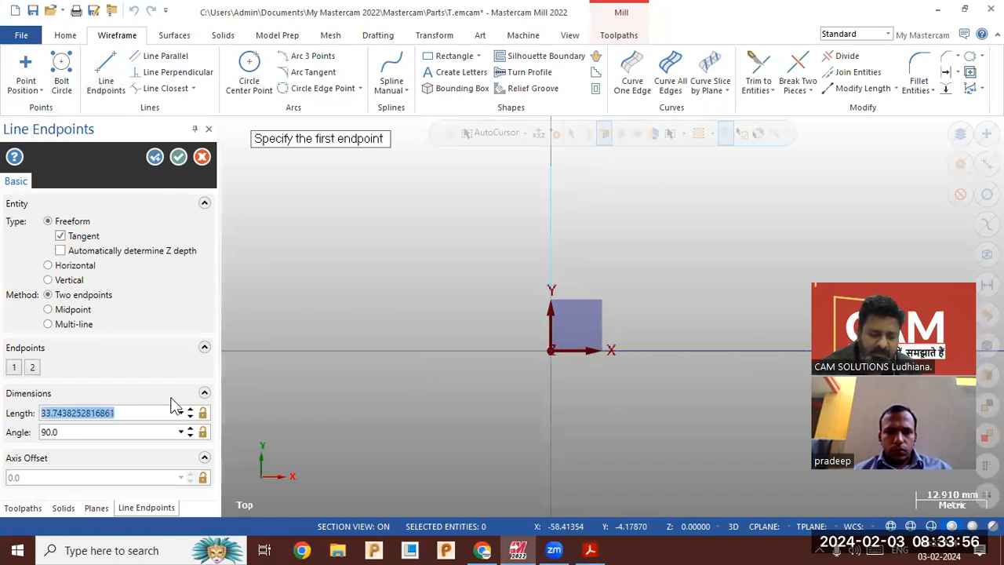
{"action": "type", "text": "72.0"}
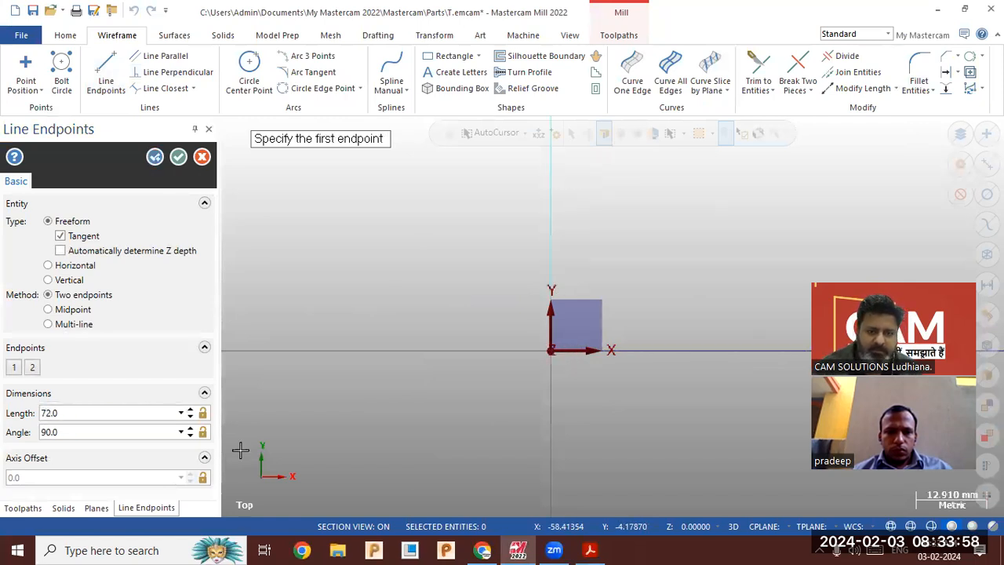
{"action": "scroll", "coordinate": [259, 450], "scroll_direction": "down", "scroll_amount": 5}
{"action": "scroll", "coordinate": [365, 402], "scroll_direction": "down", "scroll_amount": 5}
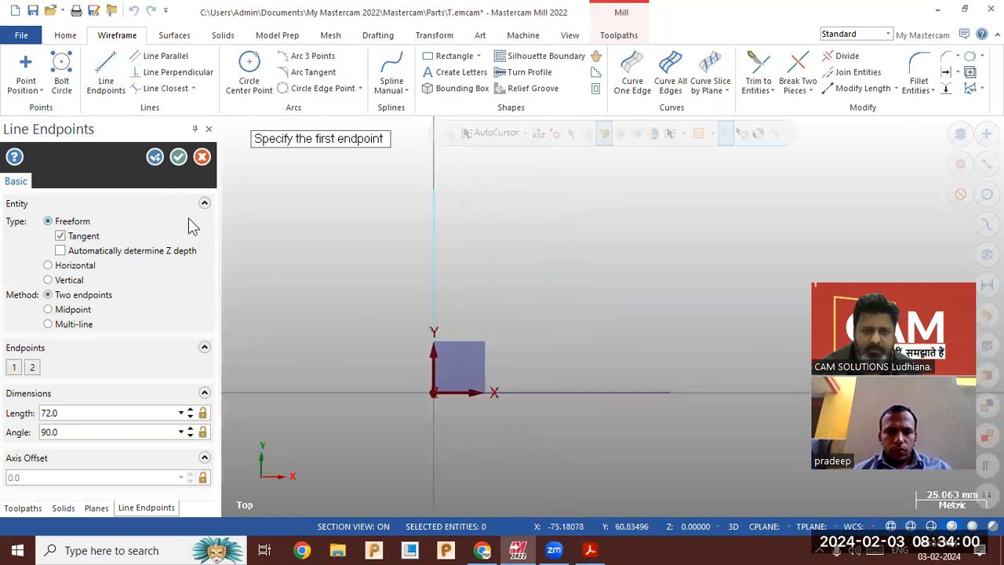
{"action": "left_click", "coordinate": [178, 157]}
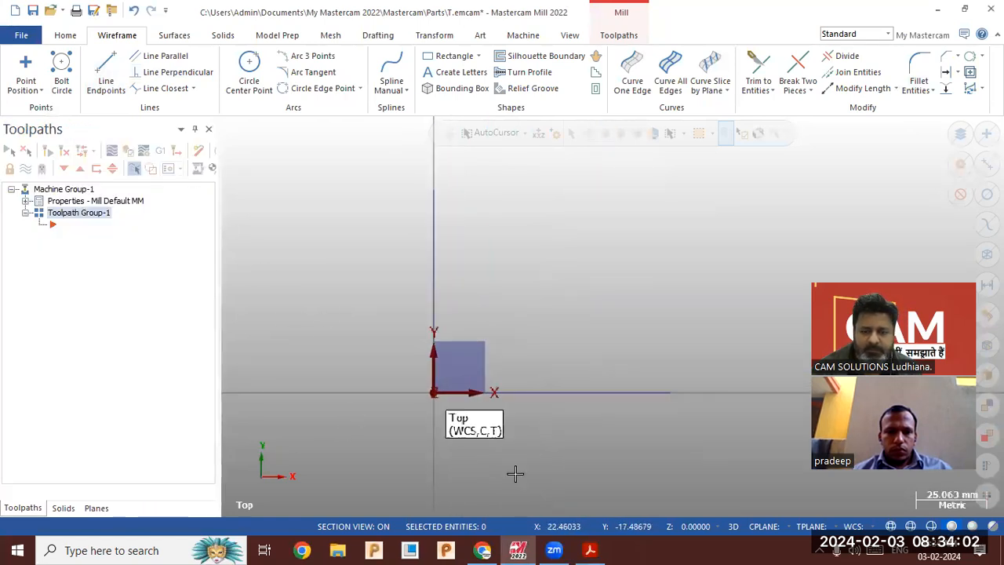
- Consult the reference drawing and draw a 28 mm horizontal line toward positive X from the vertical line's upper end
{"action": "left_click", "coordinate": [587, 550]}
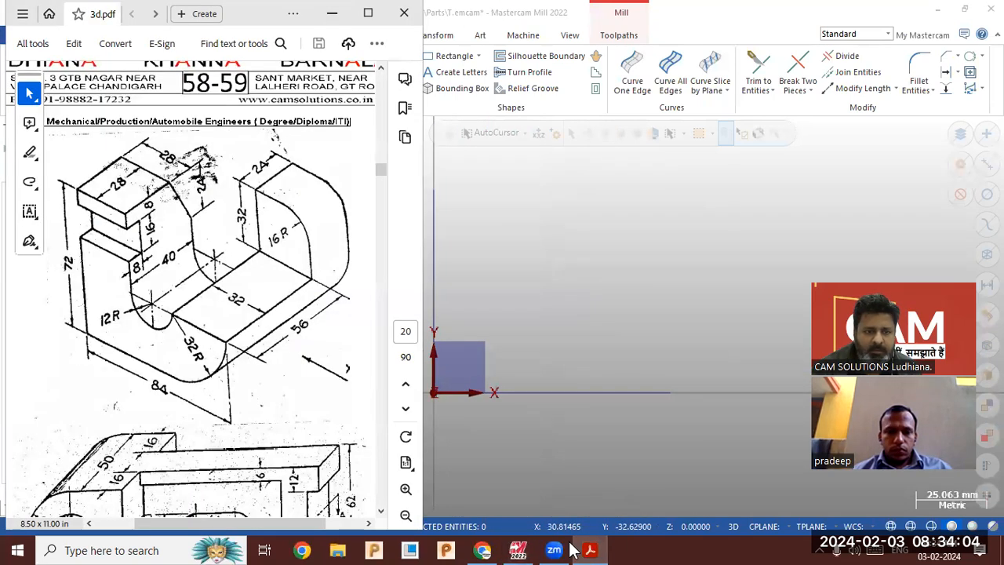
{"action": "left_click", "coordinate": [489, 198]}
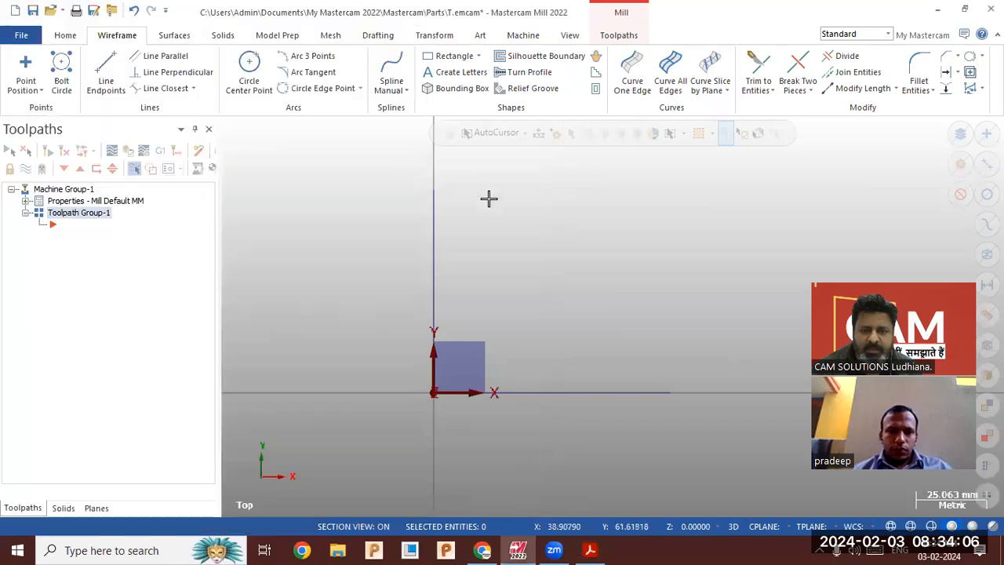
{"action": "left_click", "coordinate": [112, 77]}
{"action": "left_click", "coordinate": [434, 189]}
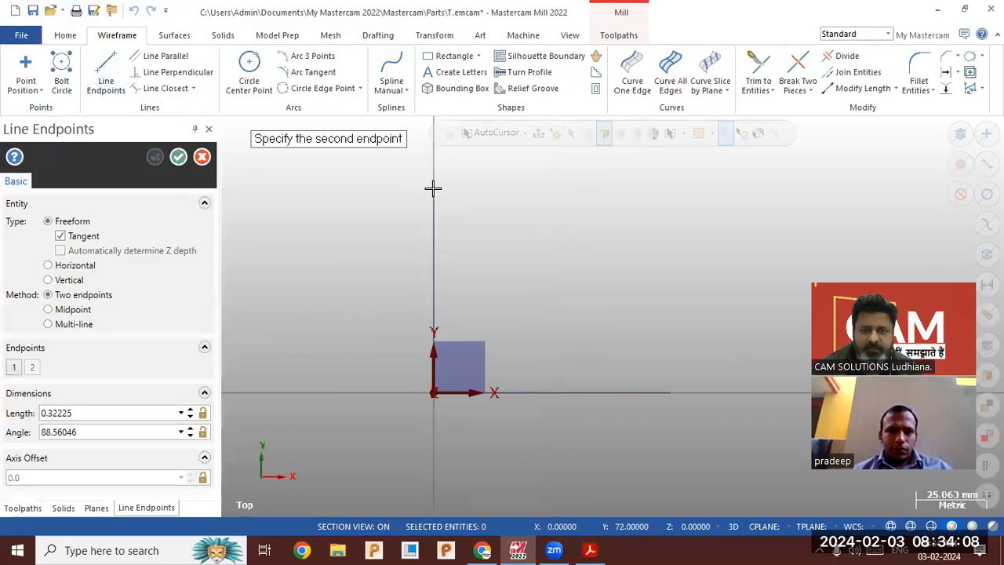
{"action": "left_click", "coordinate": [484, 190]}
{"action": "left_click", "coordinate": [118, 410]}
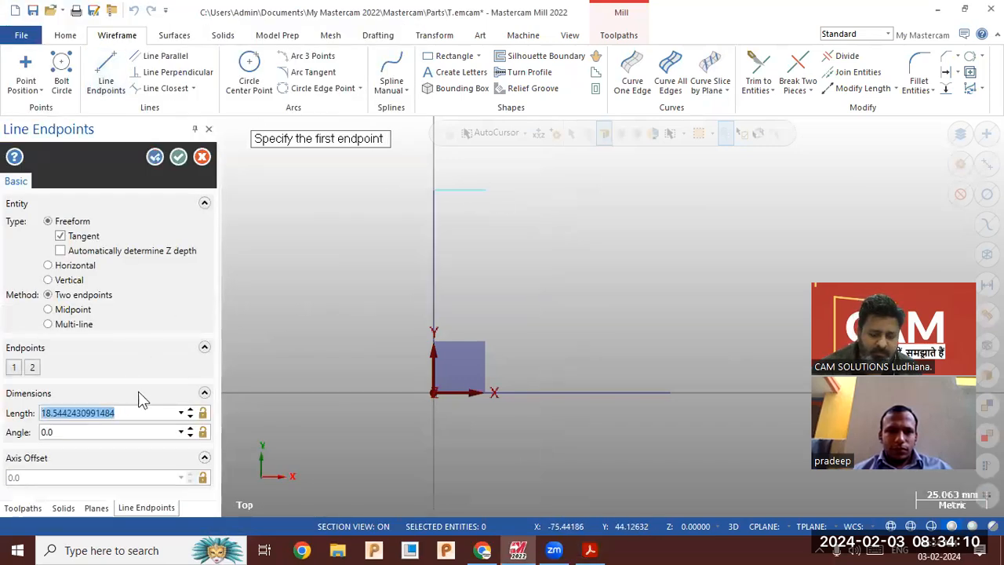
{"action": "type", "text": "28"}
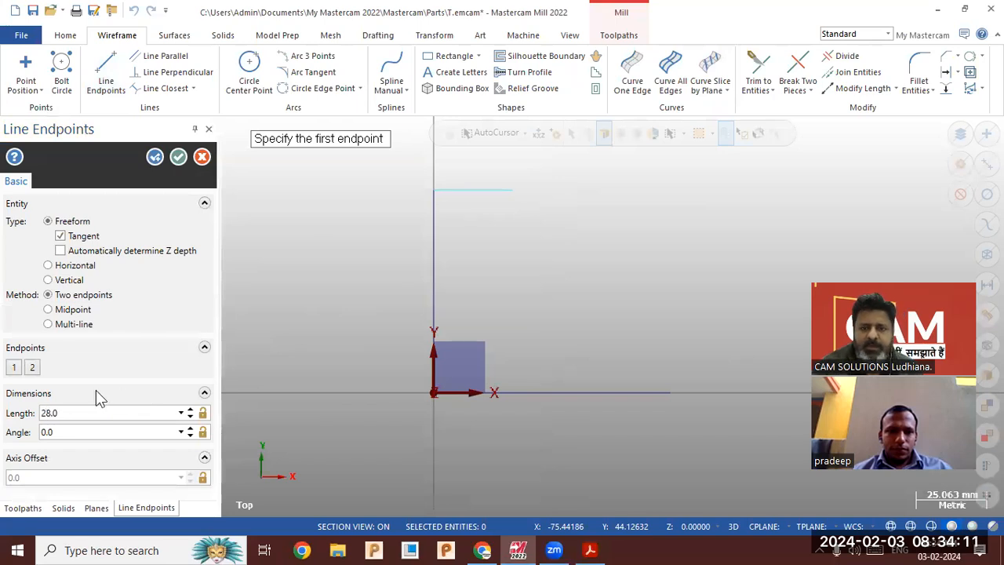
{"action": "left_click", "coordinate": [178, 157]}
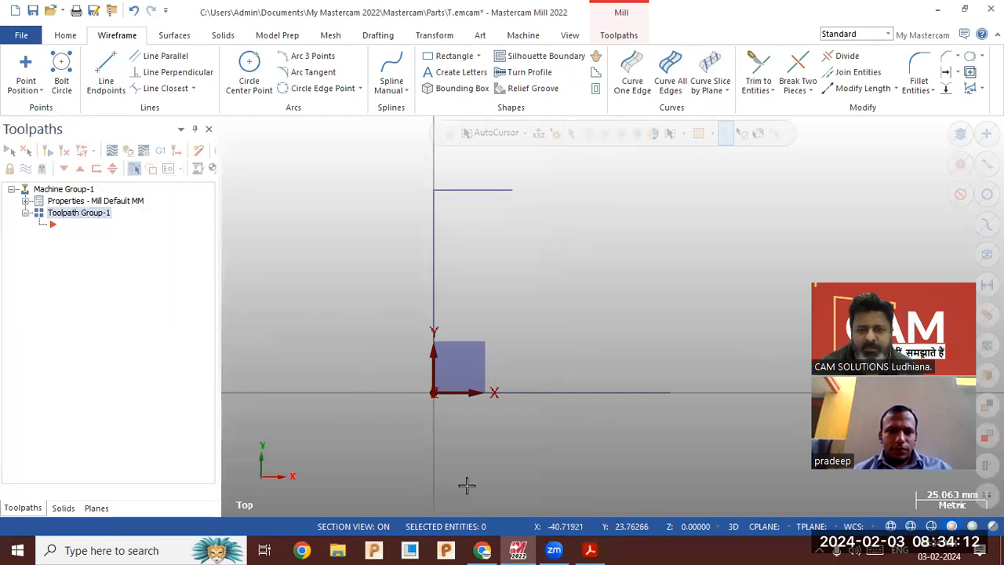
- Consult the reference drawing and offset a copy of the base line 32 mm upward
{"action": "left_click", "coordinate": [591, 549]}
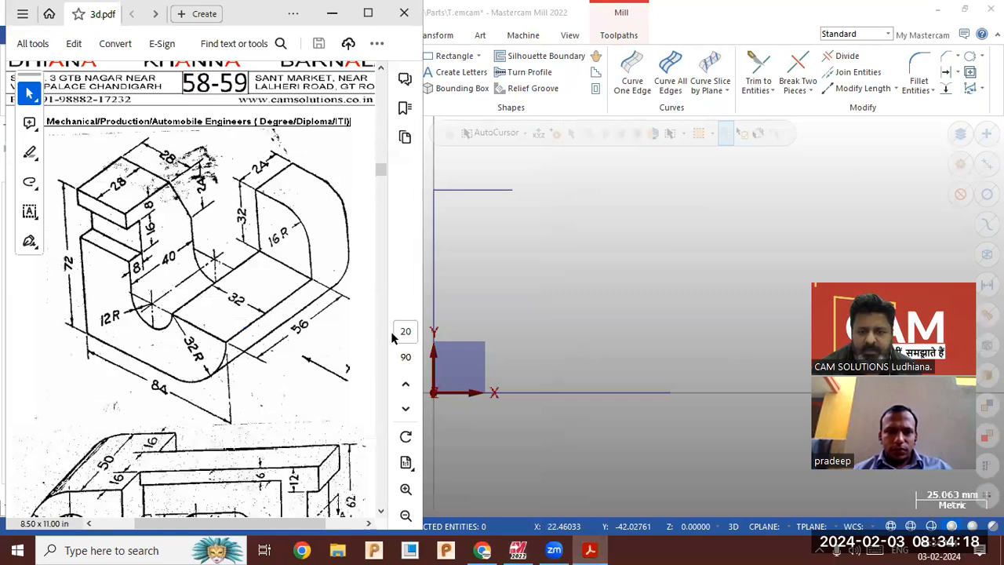
{"action": "left_click", "coordinate": [554, 289]}
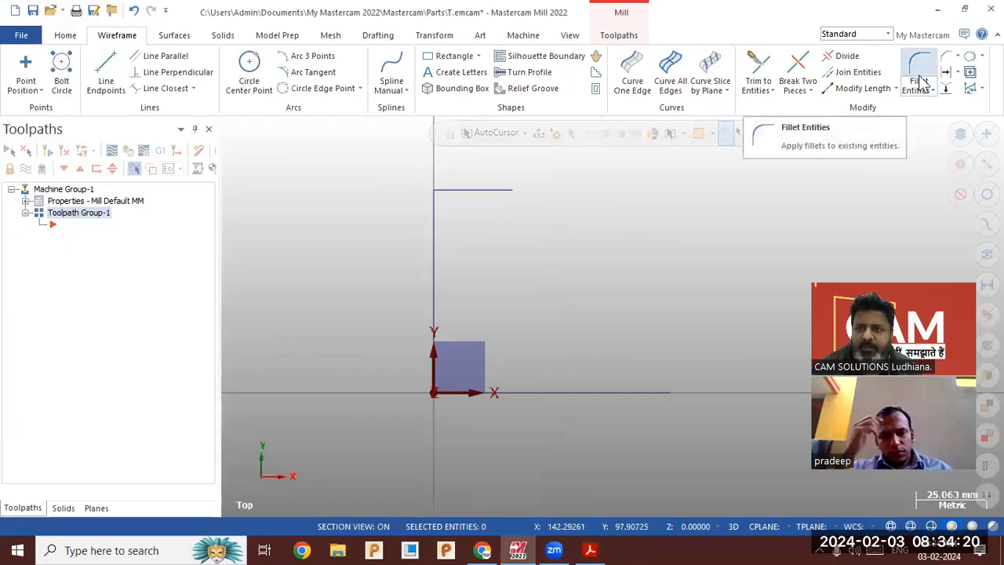
{"action": "left_click", "coordinate": [945, 71]}
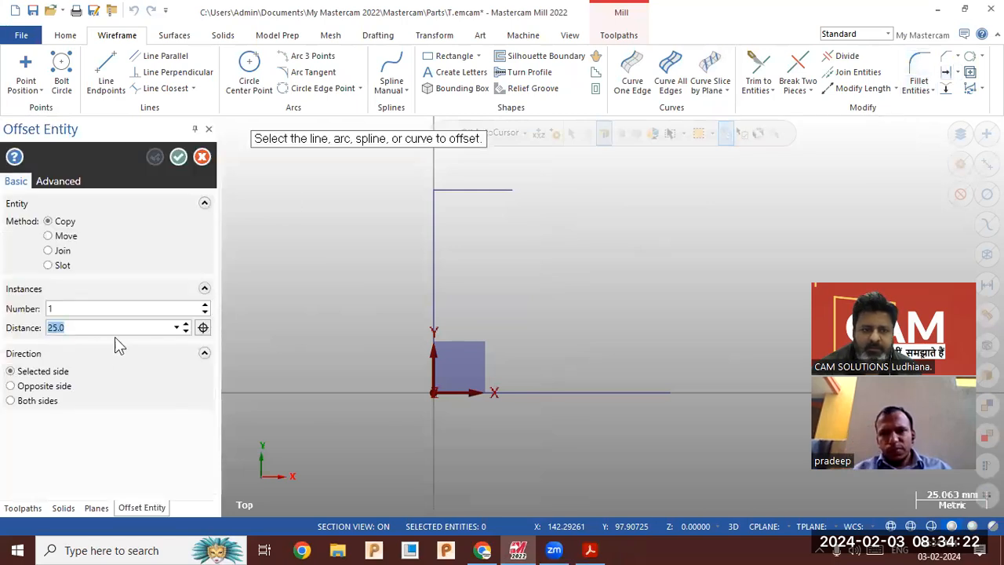
{"action": "type", "text": "32"}
{"action": "key", "text": "Return"}
{"action": "left_click", "coordinate": [546, 387]}
{"action": "left_click", "coordinate": [560, 341]}
{"action": "left_click", "coordinate": [179, 157]}
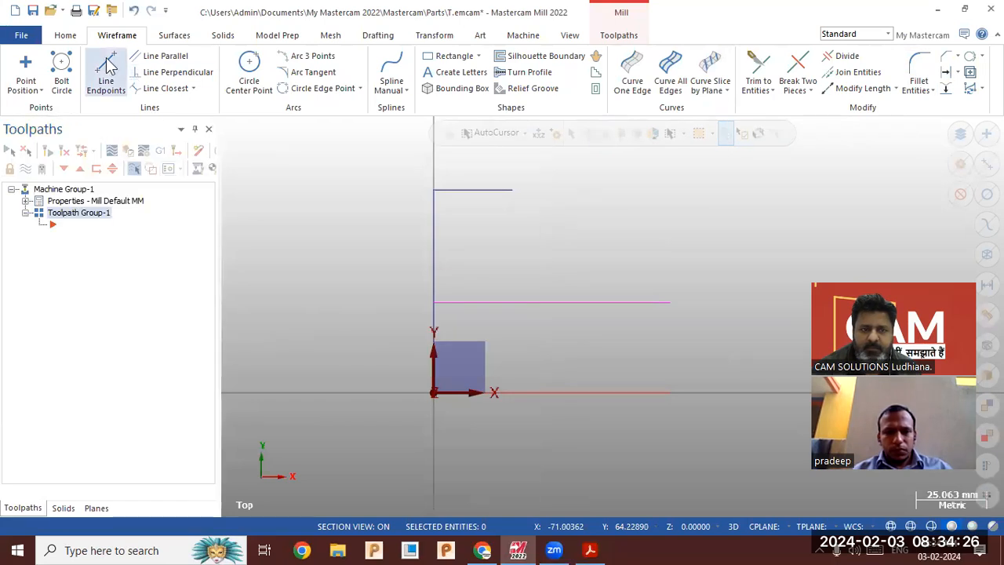
- Draw a vertical line joining the free ends of the base line and its offset copy
{"action": "left_click", "coordinate": [106, 70]}
{"action": "left_click", "coordinate": [669, 393]}
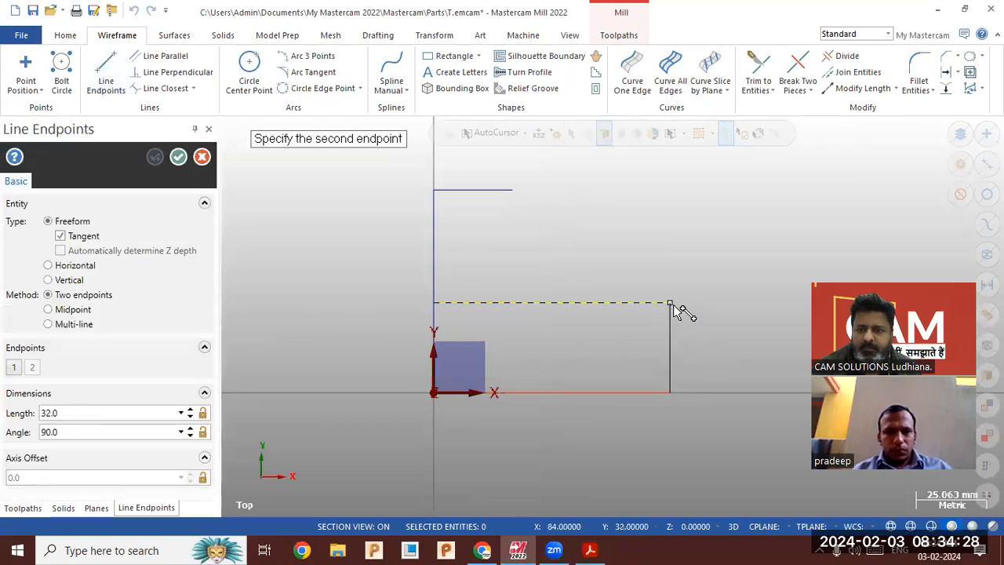
{"action": "left_click", "coordinate": [670, 302]}
{"action": "left_click", "coordinate": [201, 157]}
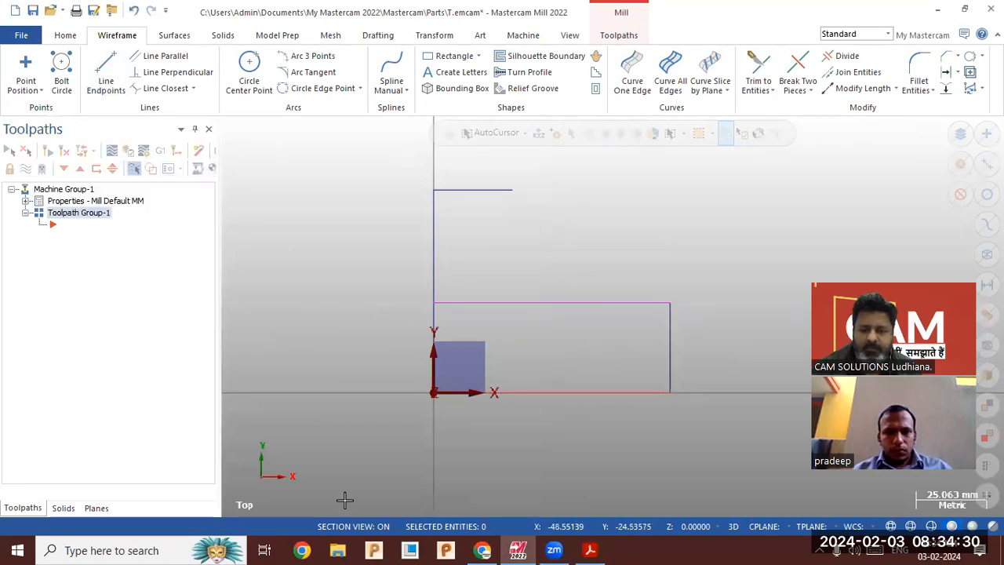
- Fillet the corner between the base line and the 32 mm vertical end line with radius 32, trimming both lines
{"action": "left_click", "coordinate": [595, 550]}
{"action": "left_click", "coordinate": [595, 550]}
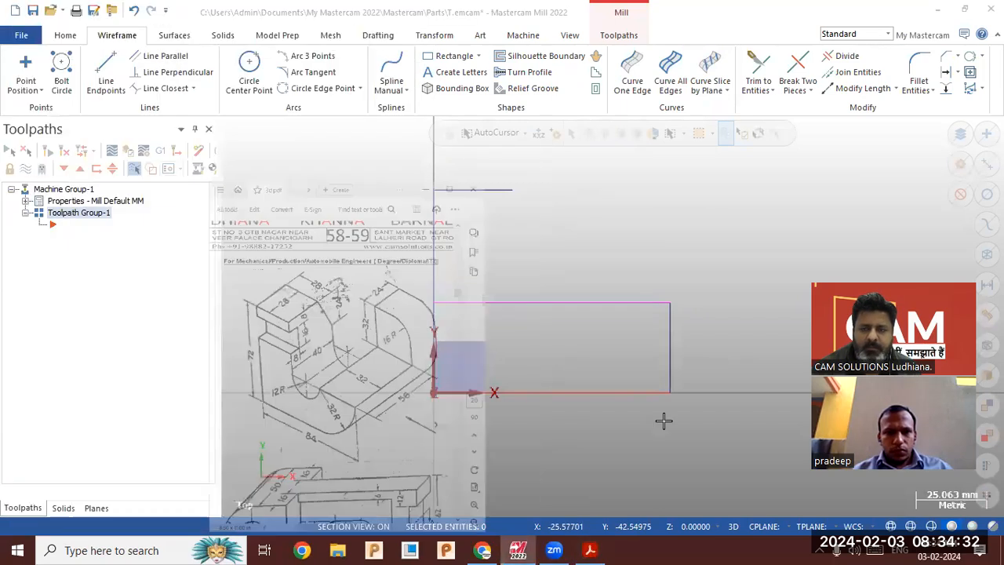
{"action": "left_click", "coordinate": [919, 71]}
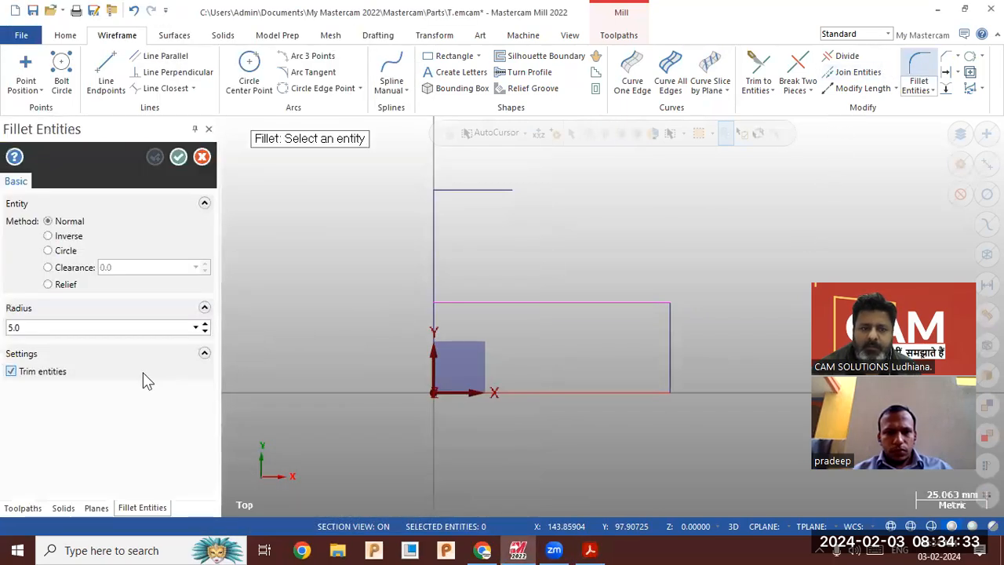
{"action": "double_click", "coordinate": [110, 325]}
{"action": "type", "text": "32"}
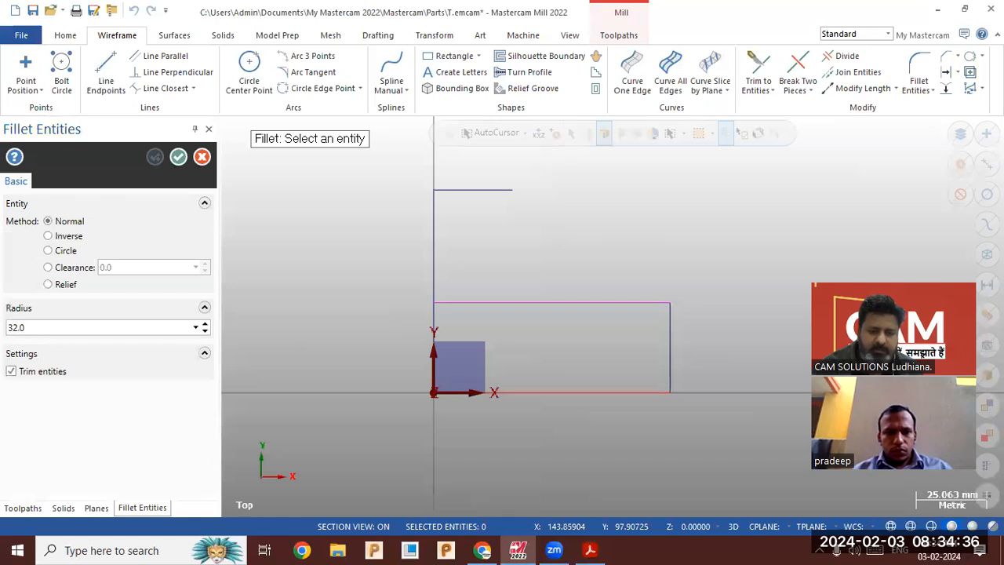
{"action": "left_click", "coordinate": [594, 393]}
{"action": "left_click", "coordinate": [668, 354]}
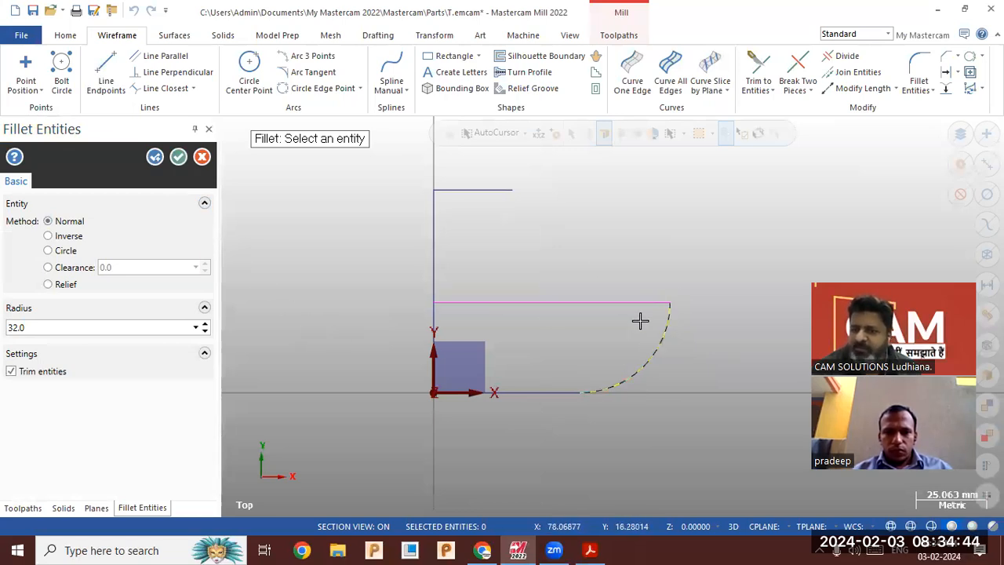
- Draw a vertical line from the point where the base line meets the fillet up to the offset line
{"action": "left_click", "coordinate": [590, 550]}
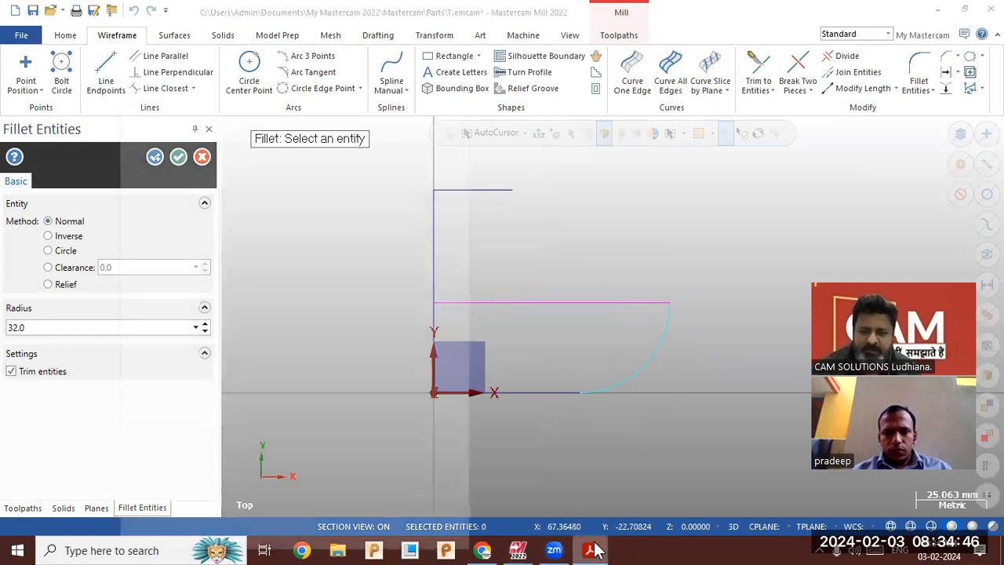
{"action": "left_click", "coordinate": [594, 550]}
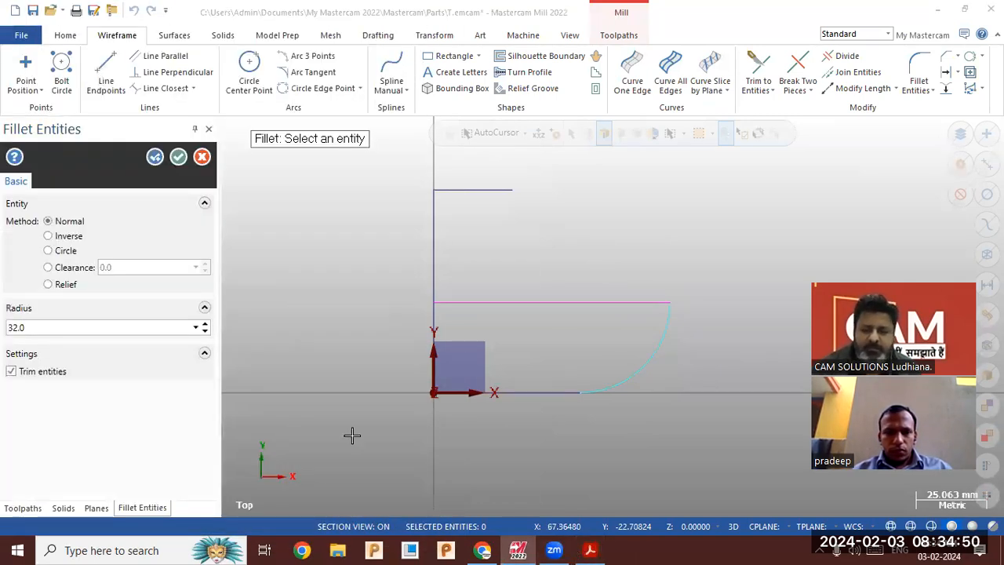
{"action": "left_click", "coordinate": [580, 392]}
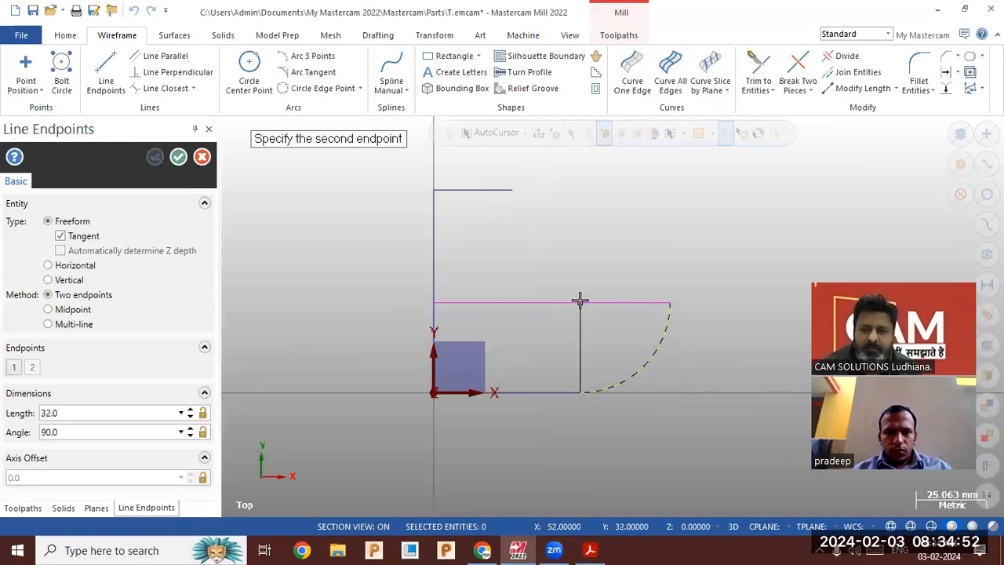
{"action": "left_click", "coordinate": [581, 302]}
{"action": "left_click", "coordinate": [249, 76]}
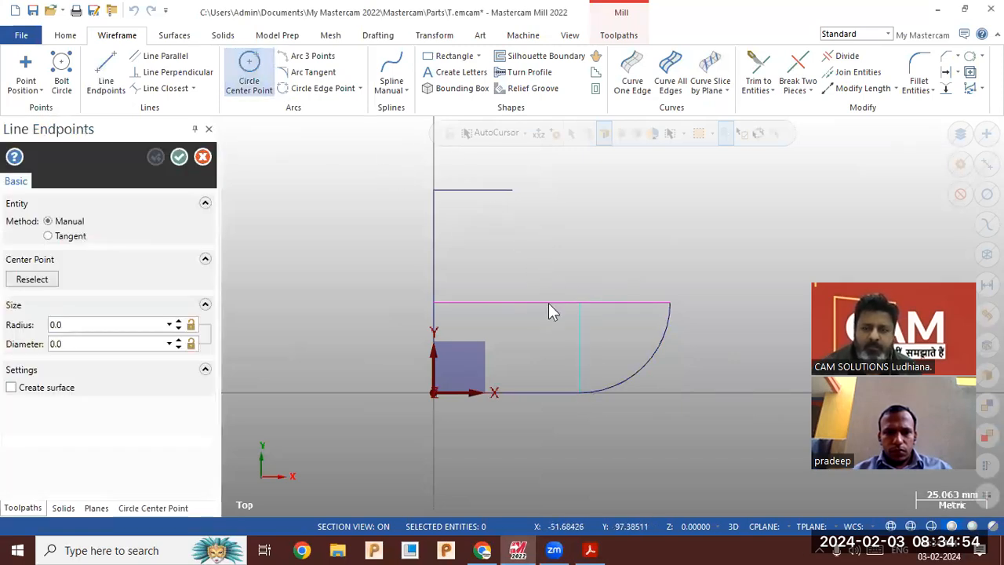
{"action": "left_click", "coordinate": [580, 302]}
{"action": "left_click", "coordinate": [581, 332]}
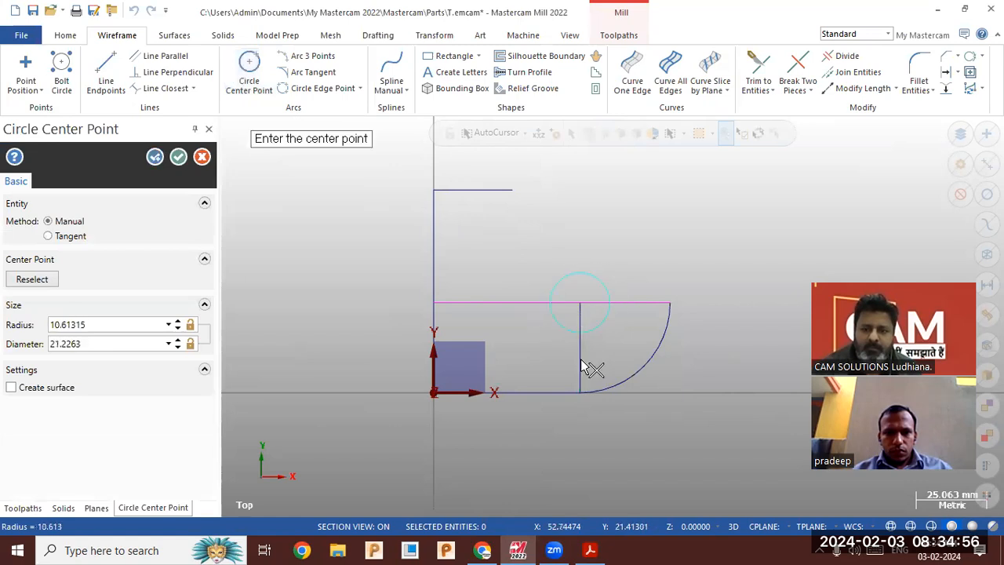
{"action": "left_click", "coordinate": [590, 550]}
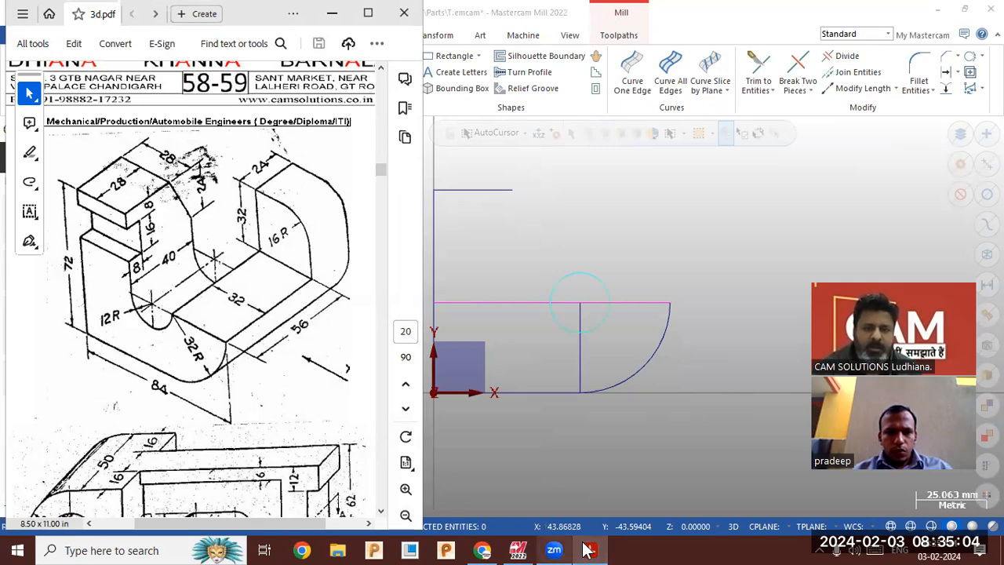
{"action": "left_click", "coordinate": [608, 288]}
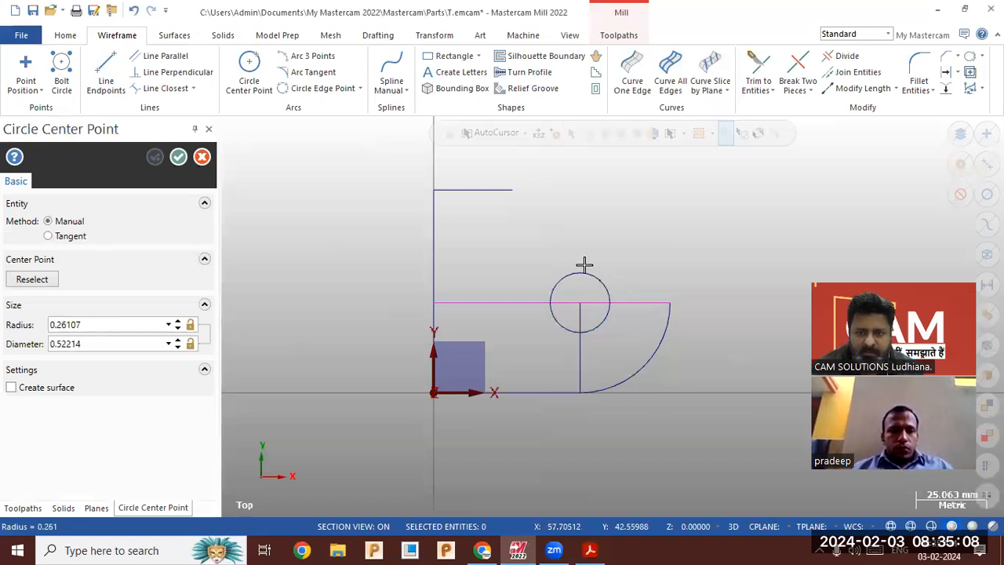
{"action": "left_click", "coordinate": [598, 282]}
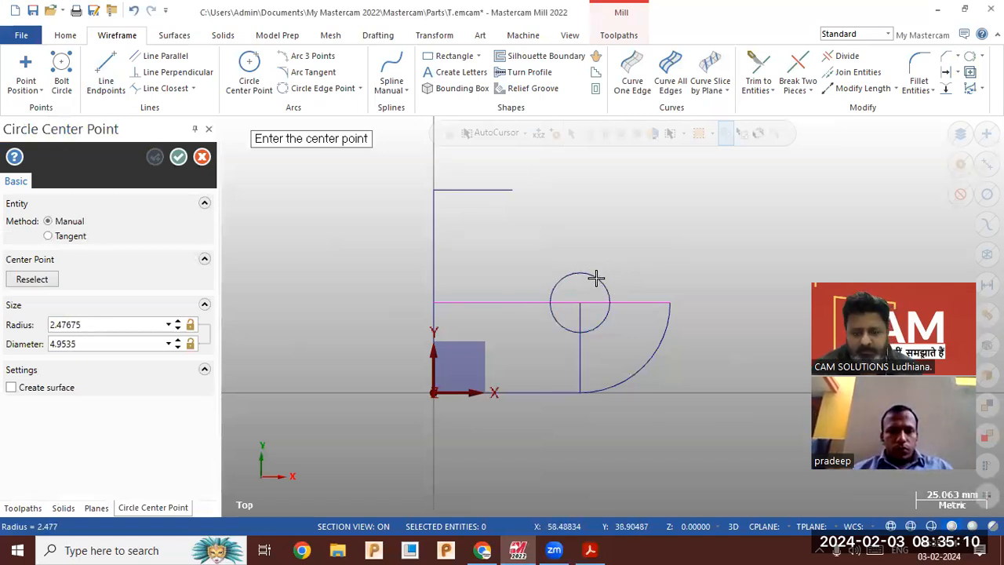
{"action": "key", "text": "Escape"}
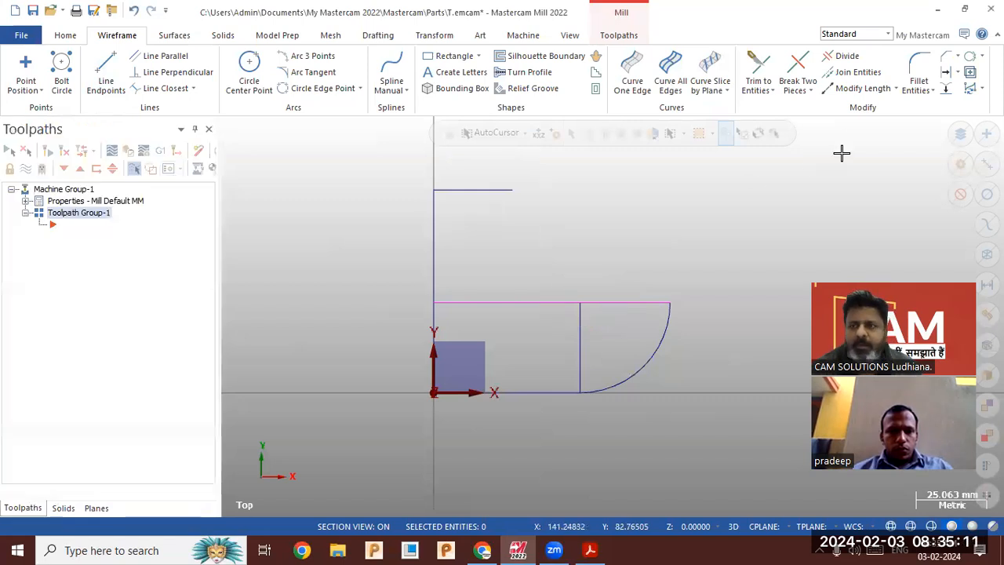
- Offset a copy of the inner vertical line by 12 mm toward the Y axis
{"action": "left_click", "coordinate": [945, 72]}
{"action": "type", "text": "12"}
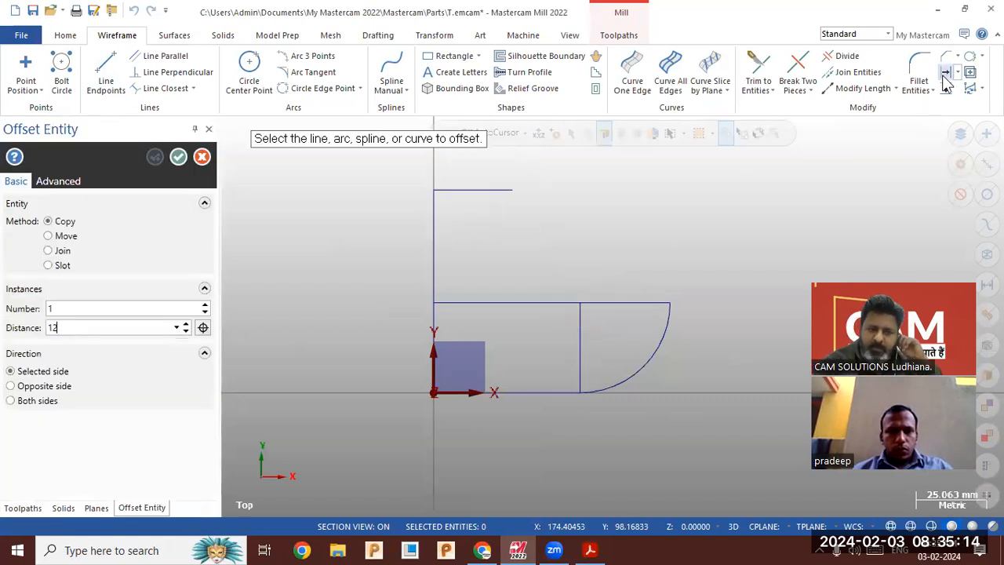
{"action": "key", "text": "Return"}
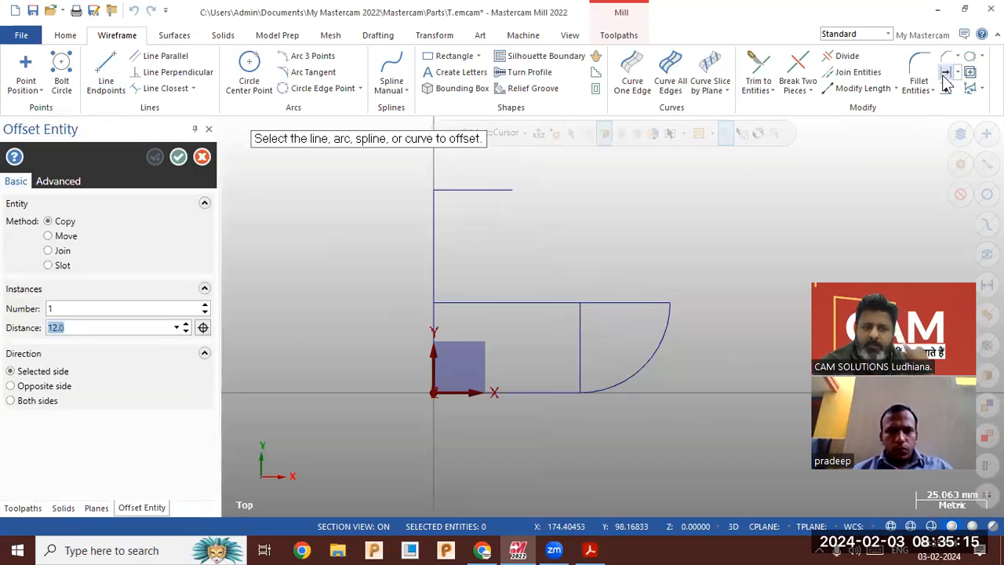
{"action": "left_click", "coordinate": [584, 326]}
{"action": "left_click", "coordinate": [539, 331]}
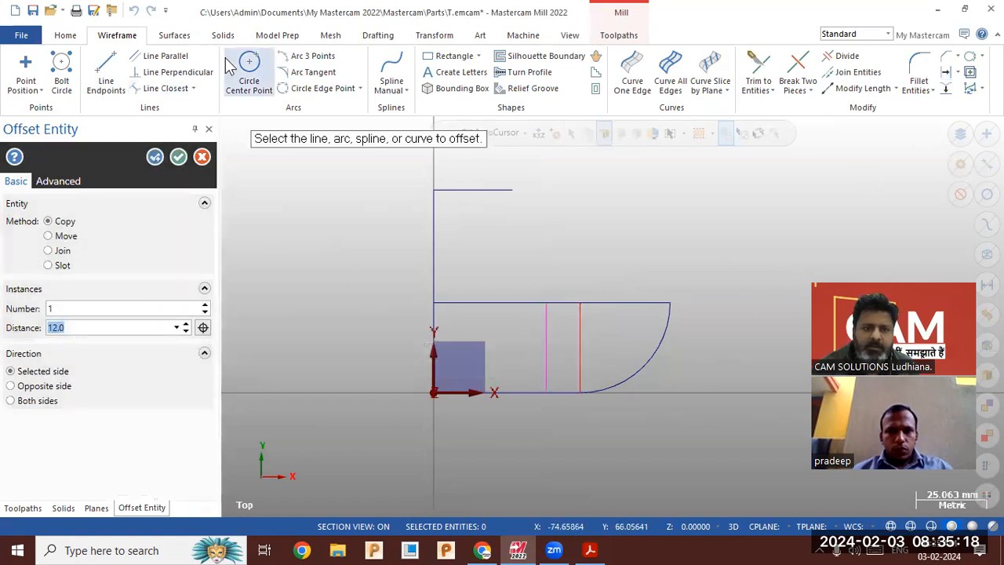
{"action": "key", "text": "Escape"}
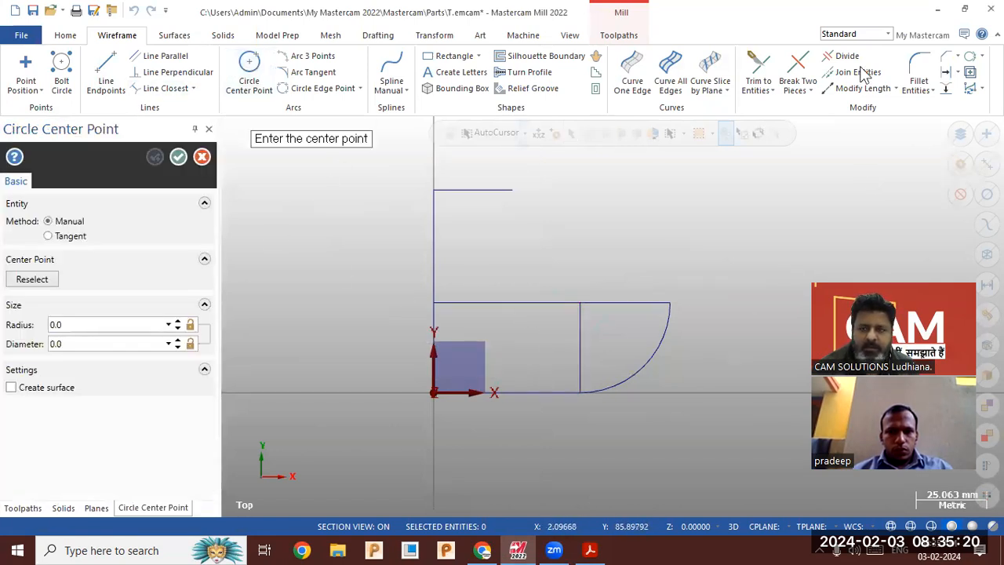
{"action": "left_click", "coordinate": [947, 74]}
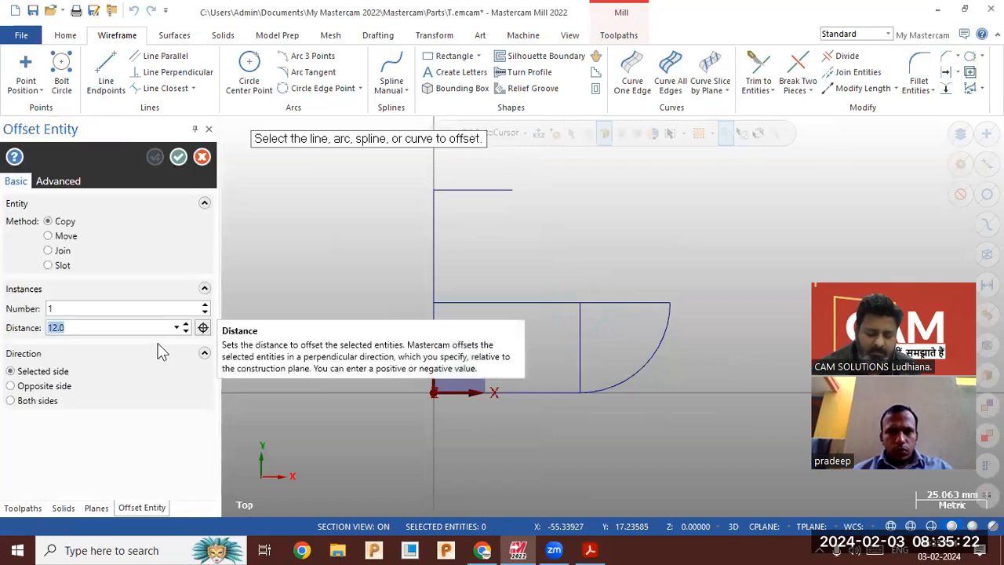
{"action": "left_click", "coordinate": [574, 348]}
{"action": "left_click", "coordinate": [502, 313]}
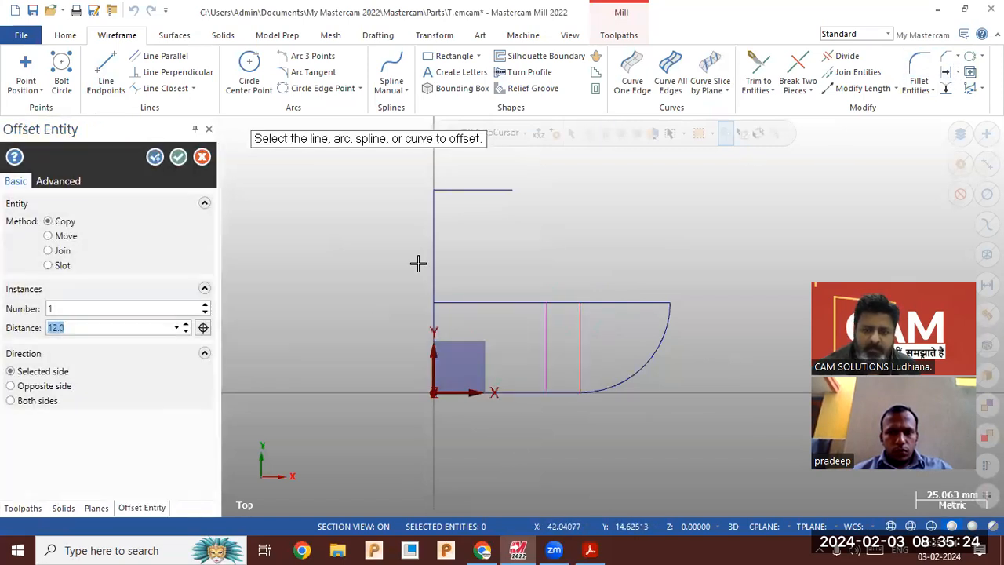
{"action": "left_click", "coordinate": [179, 157]}
- Draw a circle of radius 12 centred on the upper end of the offset line, reaching the original vertical line's upper end
{"action": "left_click", "coordinate": [249, 76]}
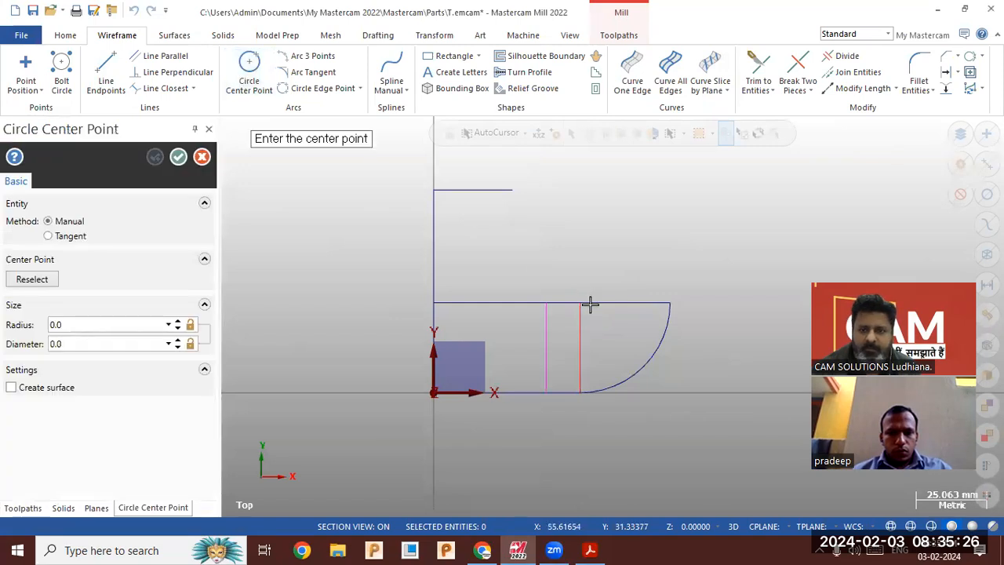
{"action": "left_click", "coordinate": [547, 303]}
{"action": "left_click", "coordinate": [579, 304]}
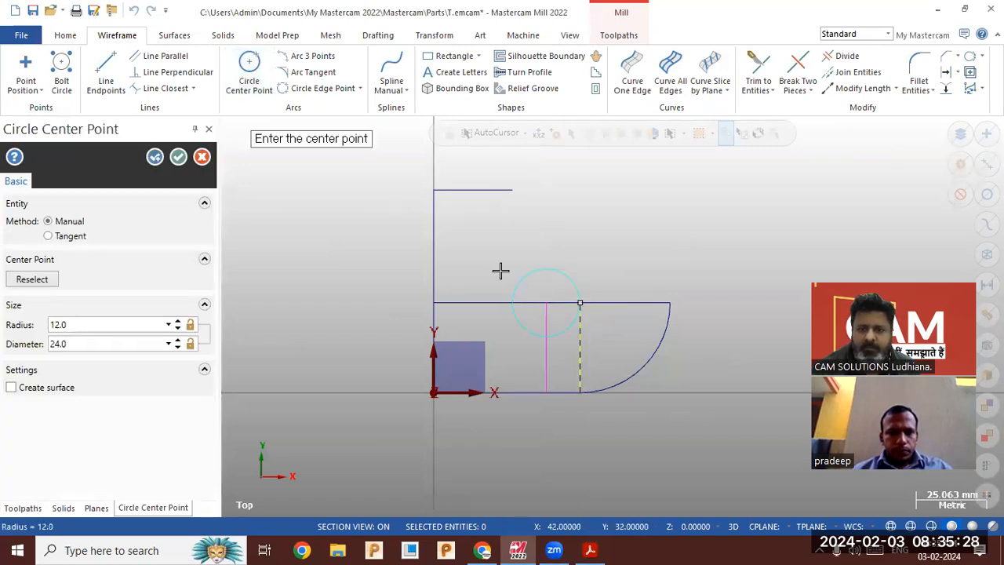
- Draw a 40 mm vertical line from the free end of the short top line down to the circle's nearest quadrant point
{"action": "left_click", "coordinate": [106, 76]}
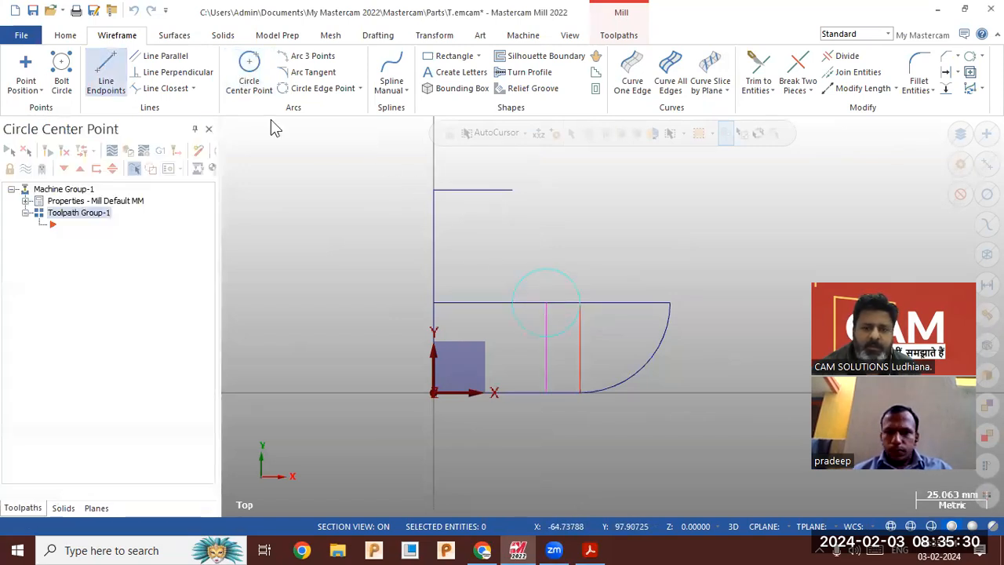
{"action": "left_click", "coordinate": [513, 190]}
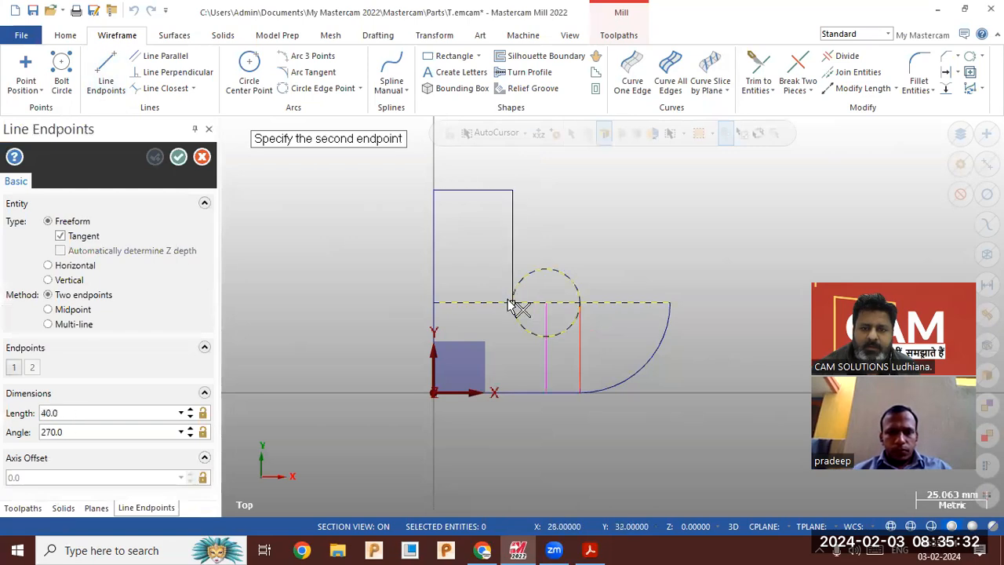
{"action": "left_click", "coordinate": [513, 302]}
{"action": "left_click", "coordinate": [178, 156]}
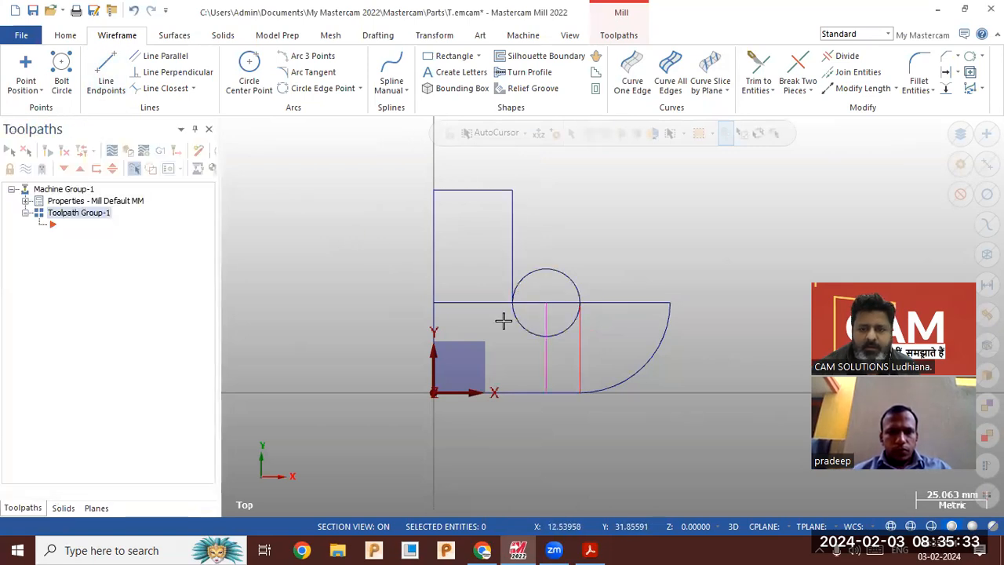
- Delete the two vertical construction lines below the circle
{"action": "left_click", "coordinate": [547, 358]}
{"action": "left_click", "coordinate": [578, 358]}
{"action": "key", "text": "Delete"}
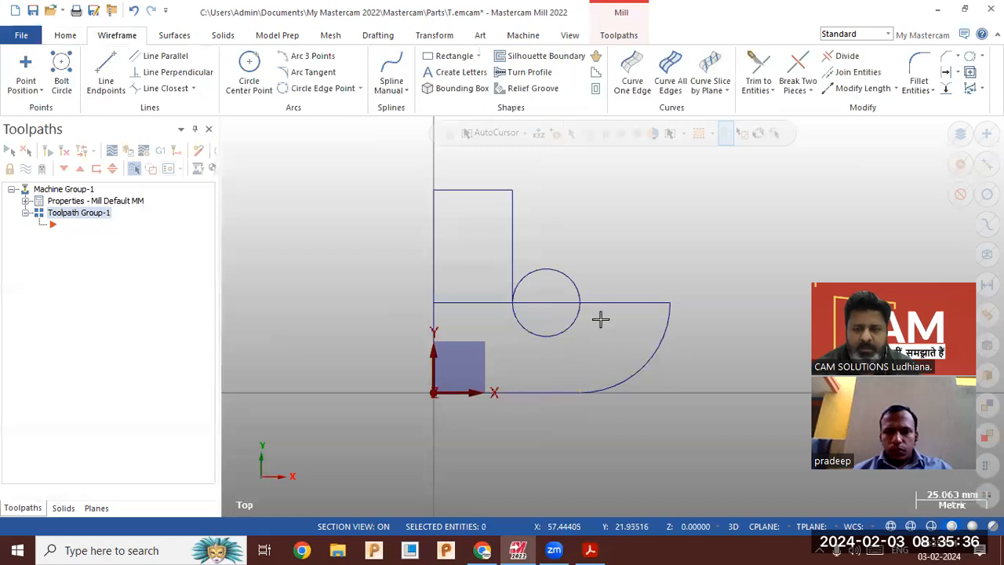
- Trim away the circle's upper half and the horizontal line's segments inside the circle and between it and the Y axis using Divide
{"action": "left_click", "coordinate": [843, 56]}
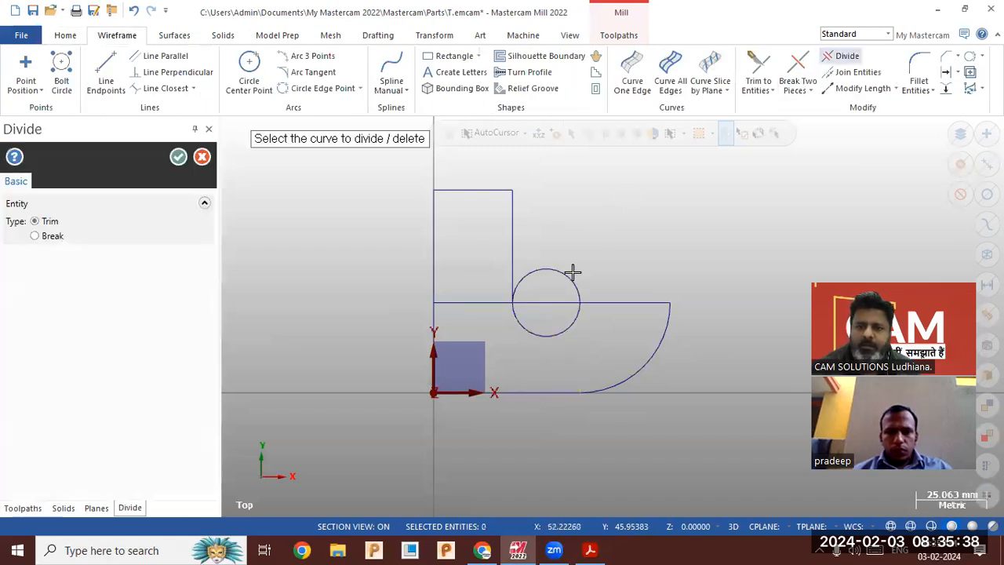
{"action": "left_click", "coordinate": [570, 283]}
{"action": "left_click", "coordinate": [541, 305]}
{"action": "left_click", "coordinate": [485, 304]}
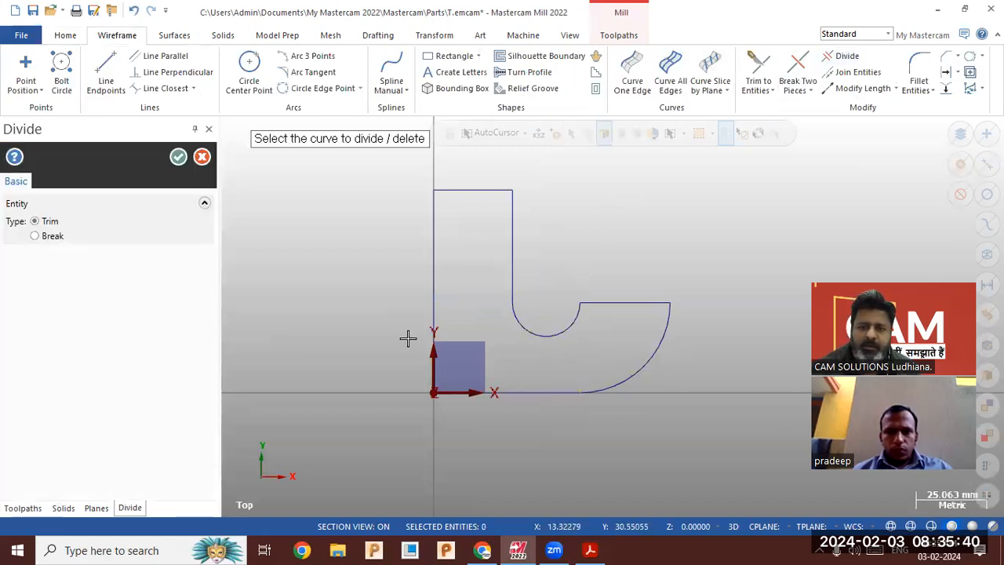
- Examine the closed profile in 3D and from the top, and compare it with the bracket dimensions in the PDF drawing
{"action": "middle_click_drag", "start_coordinate": [358, 360], "coordinate": [440, 332]}
{"action": "scroll", "coordinate": [440, 332], "scroll_direction": "up", "scroll_amount": 1}
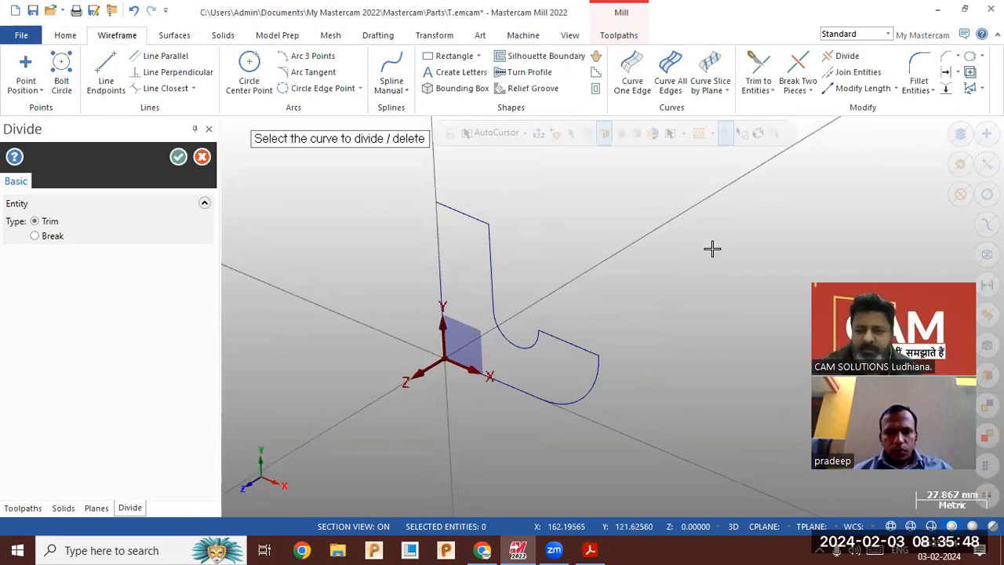
{"action": "scroll", "coordinate": [567, 300], "scroll_direction": "up", "scroll_amount": 1}
{"action": "middle_click_drag", "start_coordinate": [593, 251], "coordinate": [590, 271]}
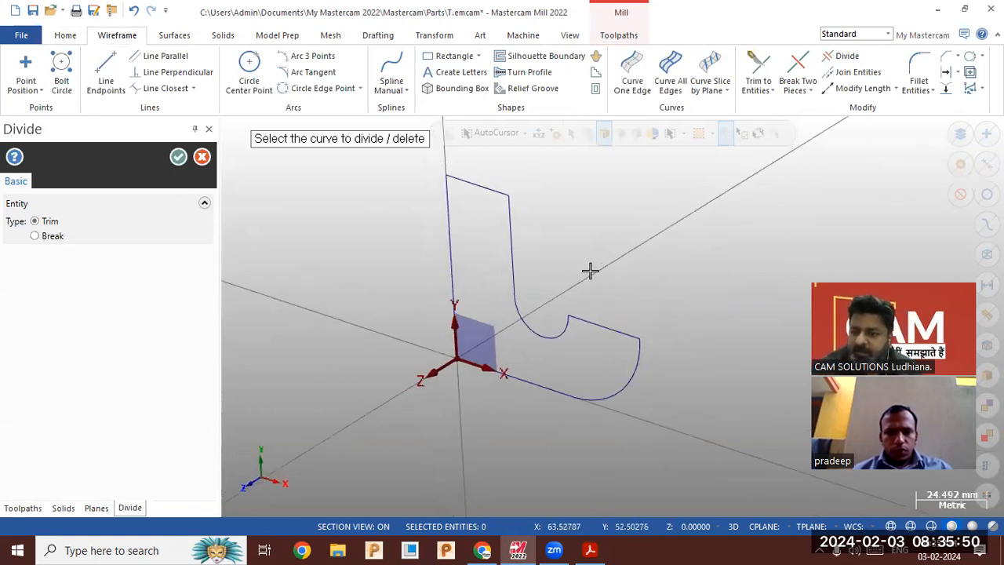
{"action": "right_click", "coordinate": [654, 240]}
{"action": "left_click", "coordinate": [703, 323]}
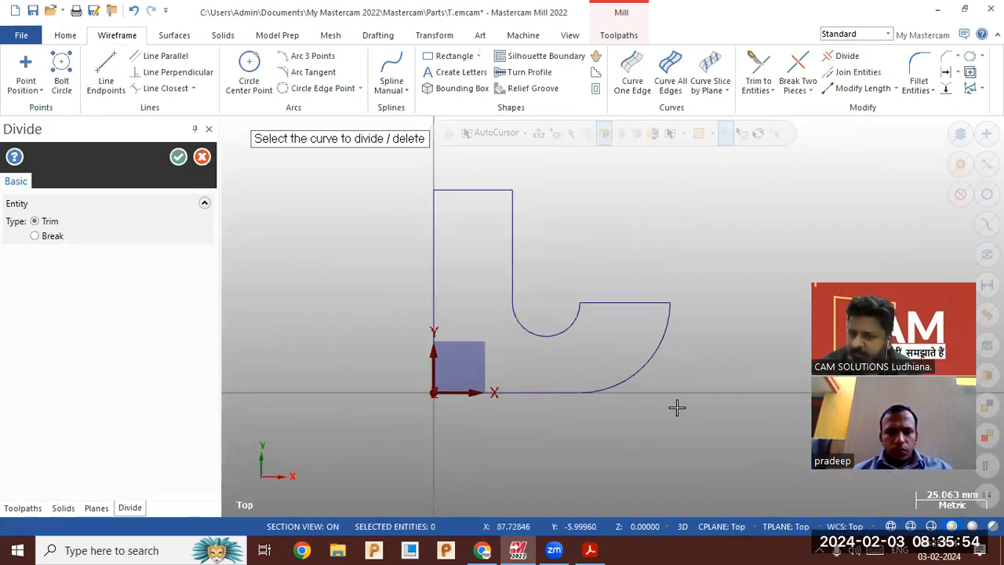
{"action": "left_click", "coordinate": [590, 550]}
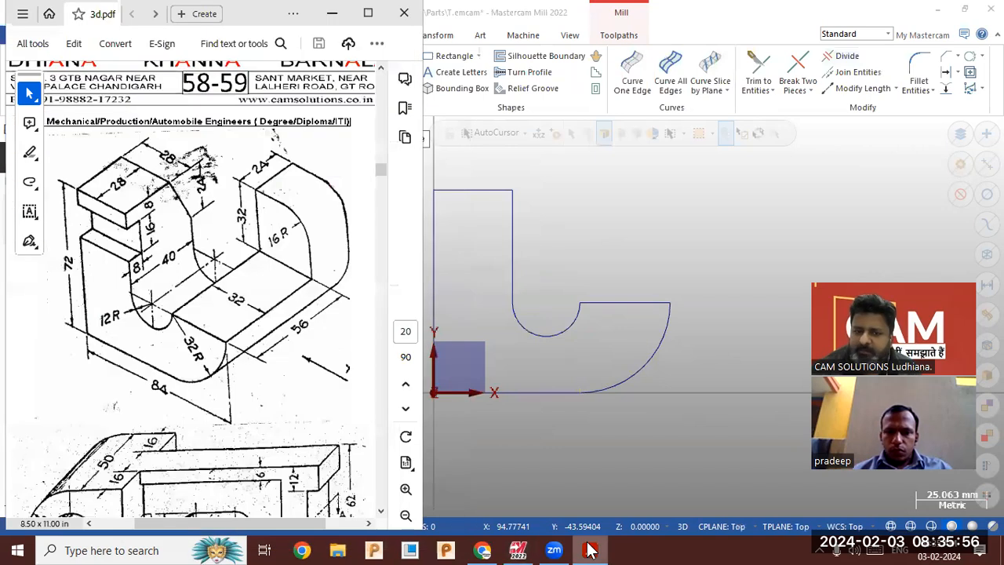
{"action": "mouse_move", "coordinate": [570, 550]}
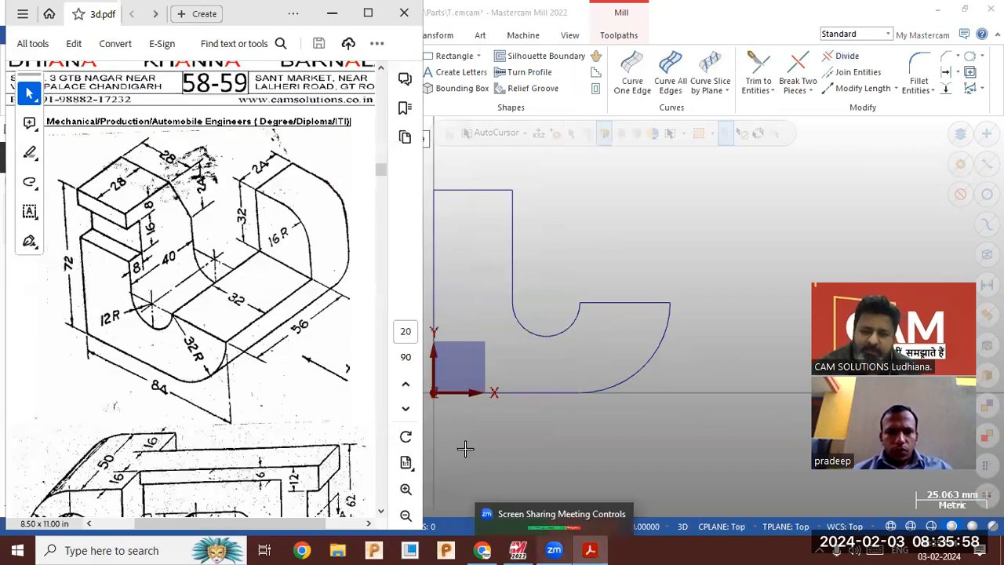
{"action": "scroll", "coordinate": [702, 296], "scroll_direction": "down", "scroll_amount": 1}
{"action": "scroll", "coordinate": [701, 300], "scroll_direction": "up", "scroll_amount": 1}
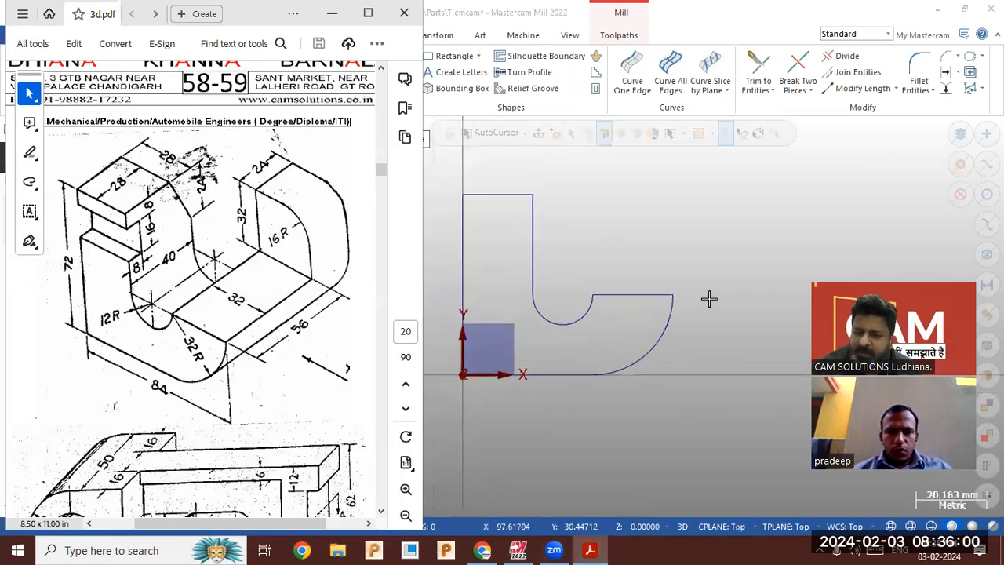
{"action": "mouse_move", "coordinate": [669, 295]}
{"action": "middle_mouse_down"}
{"action": "mouse_move", "coordinate": [616, 306]}
{"action": "mouse_move", "coordinate": [587, 336]}
{"action": "mouse_move", "coordinate": [614, 305]}
{"action": "mouse_move", "coordinate": [592, 325]}
{"action": "mouse_move", "coordinate": [604, 313]}
{"action": "middle_mouse_up"}
{"action": "middle_click_drag", "start_coordinate": [644, 188], "coordinate": [625, 546]}
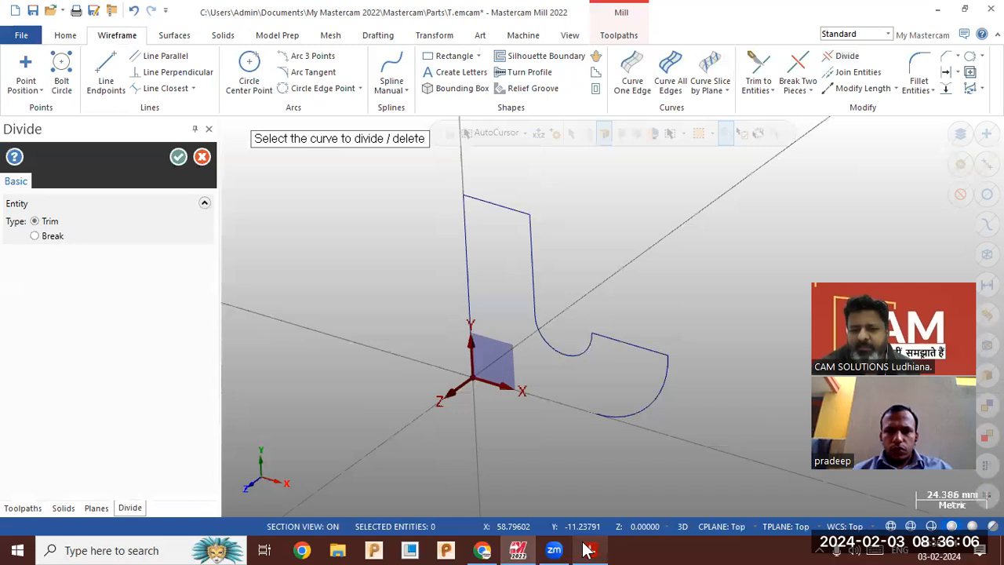
{"action": "left_click", "coordinate": [589, 550]}
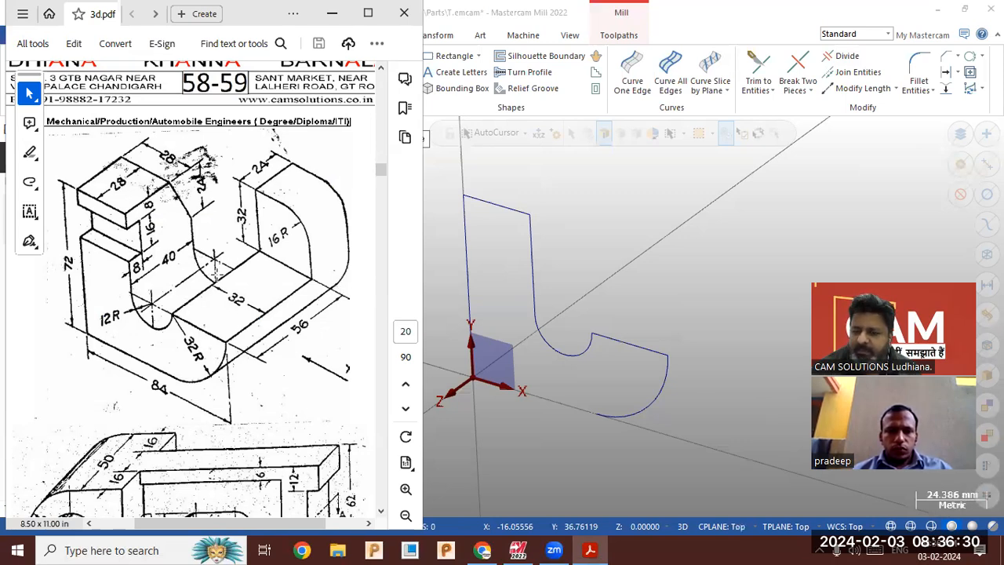
{"action": "left_click", "coordinate": [612, 215]}
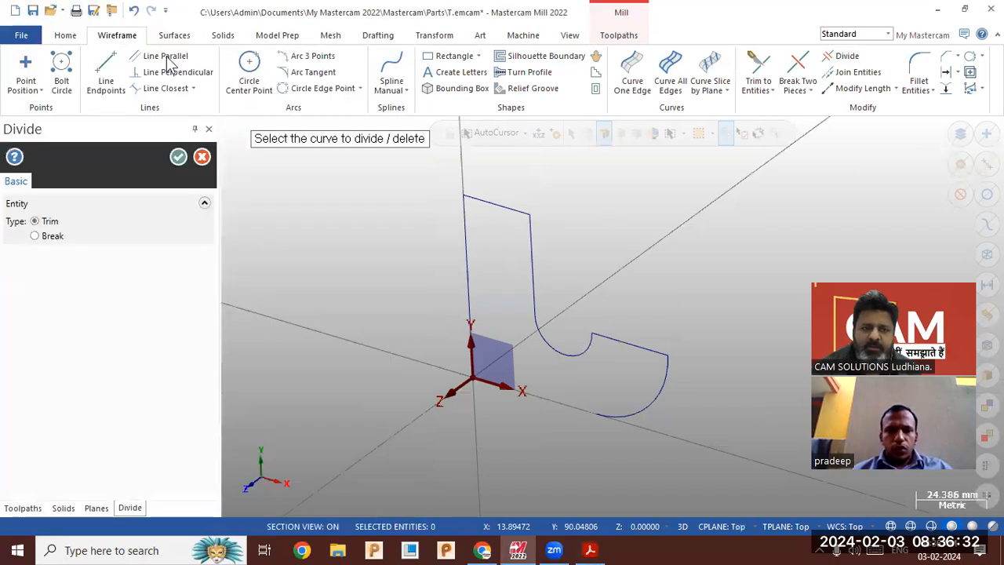
- Extrude the closed profile chain 56 mm in the reversed direction (negative Z) as a new solid body
{"action": "left_click", "coordinate": [223, 35]}
{"action": "left_click", "coordinate": [141, 70]}
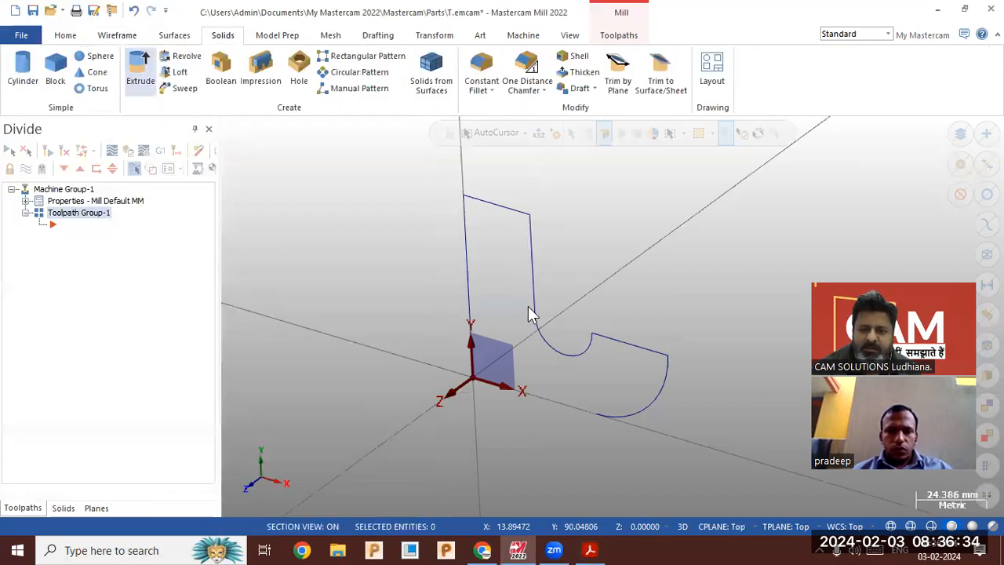
{"action": "left_click", "coordinate": [532, 308]}
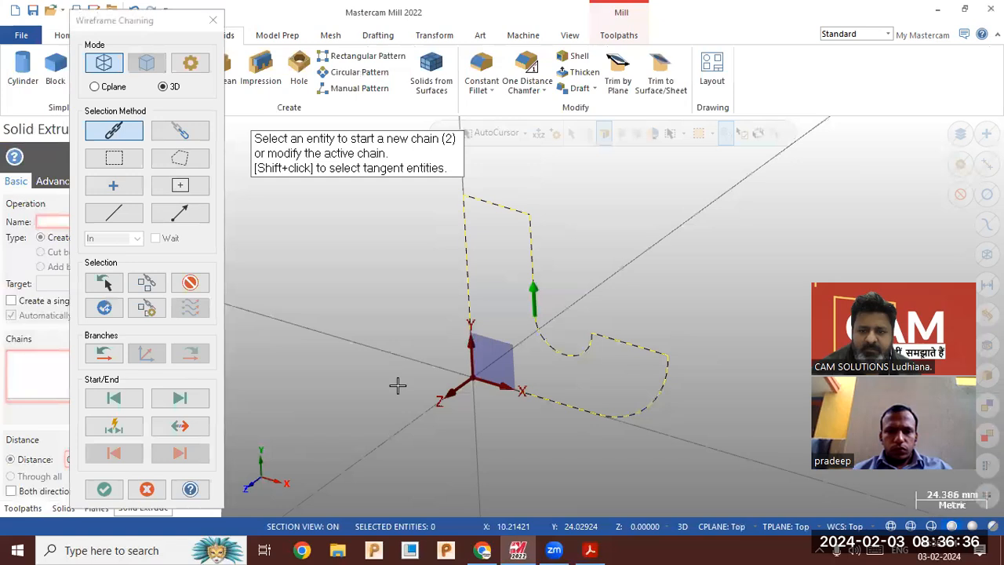
{"action": "left_click", "coordinate": [105, 489]}
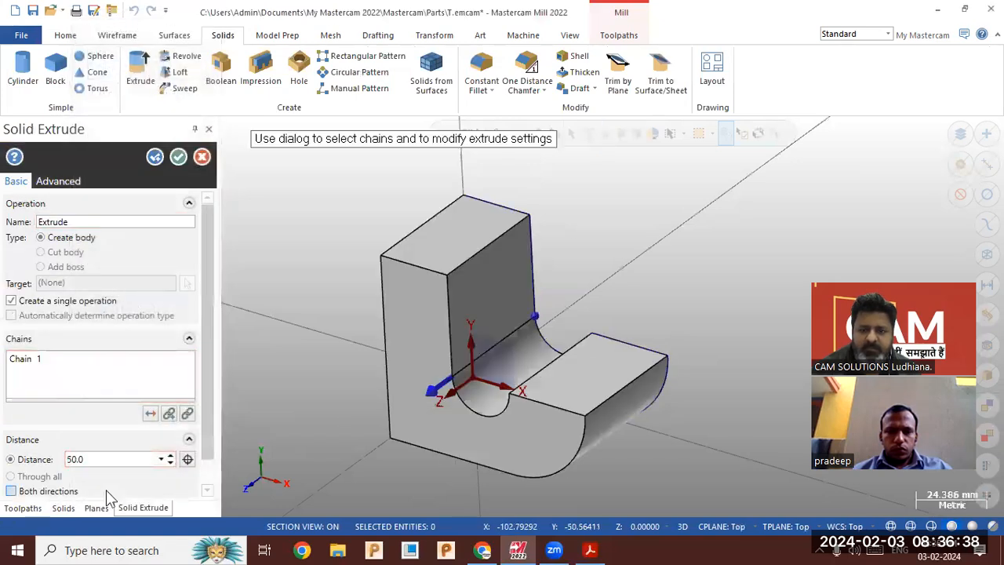
{"action": "left_click", "coordinate": [150, 413]}
{"action": "double_click", "coordinate": [74, 459]}
{"action": "type", "text": "56"}
{"action": "key", "text": "Return"}
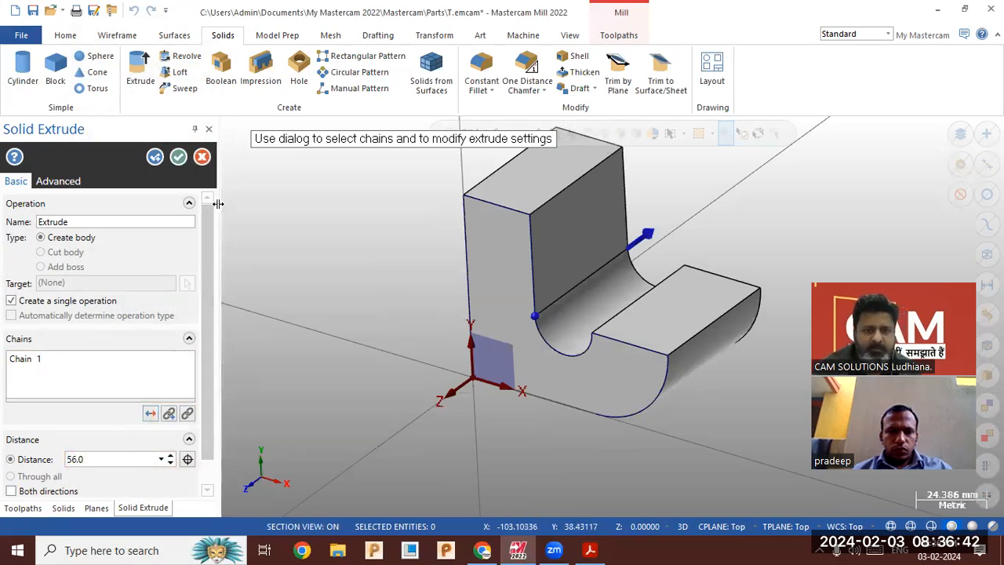
{"action": "left_click", "coordinate": [177, 159]}
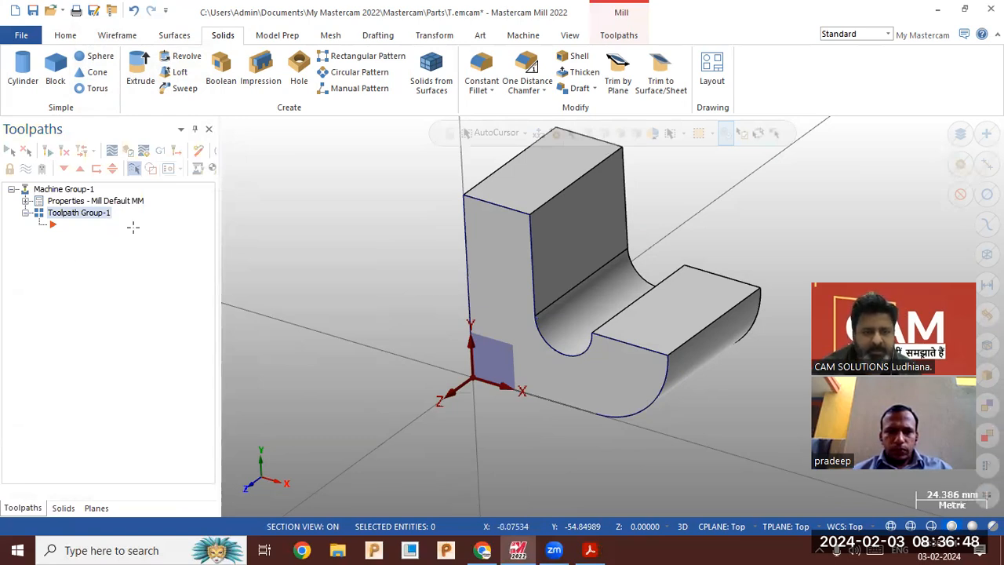
- Create a new plane from the upright's inner flat face and make it the active construction and tool plane
{"action": "key", "text": "alt+Tab"}
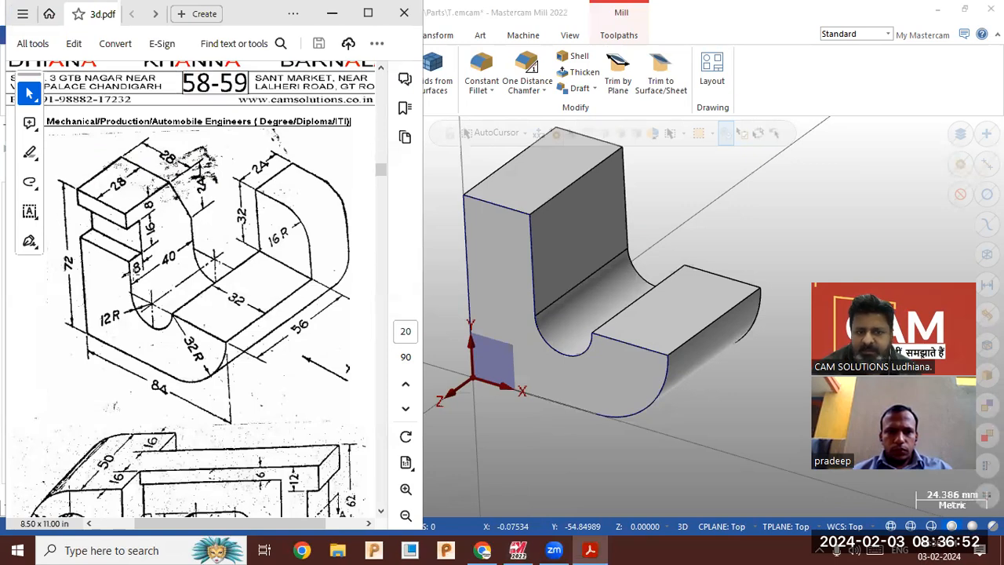
{"action": "left_click", "coordinate": [57, 293]}
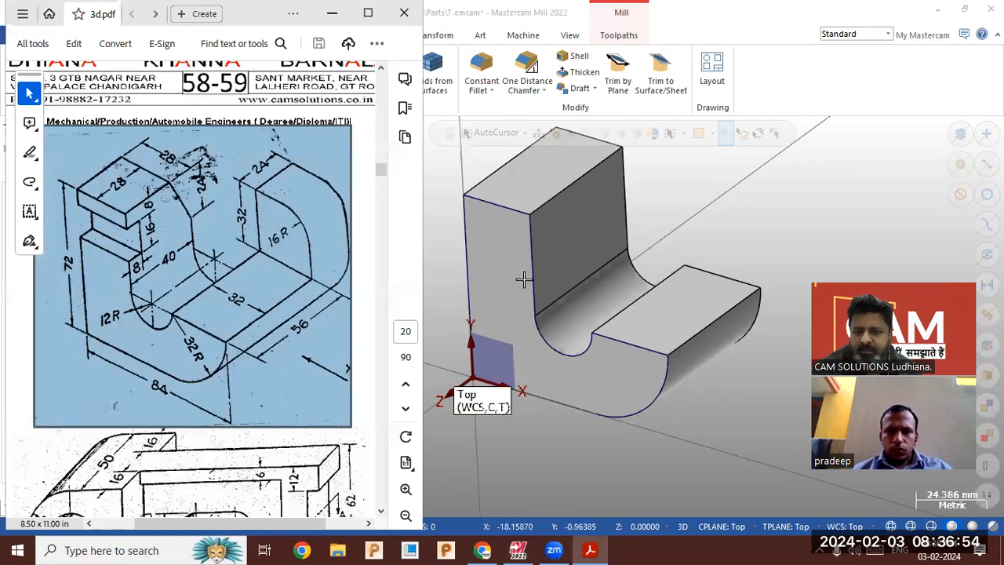
{"action": "left_click", "coordinate": [495, 457]}
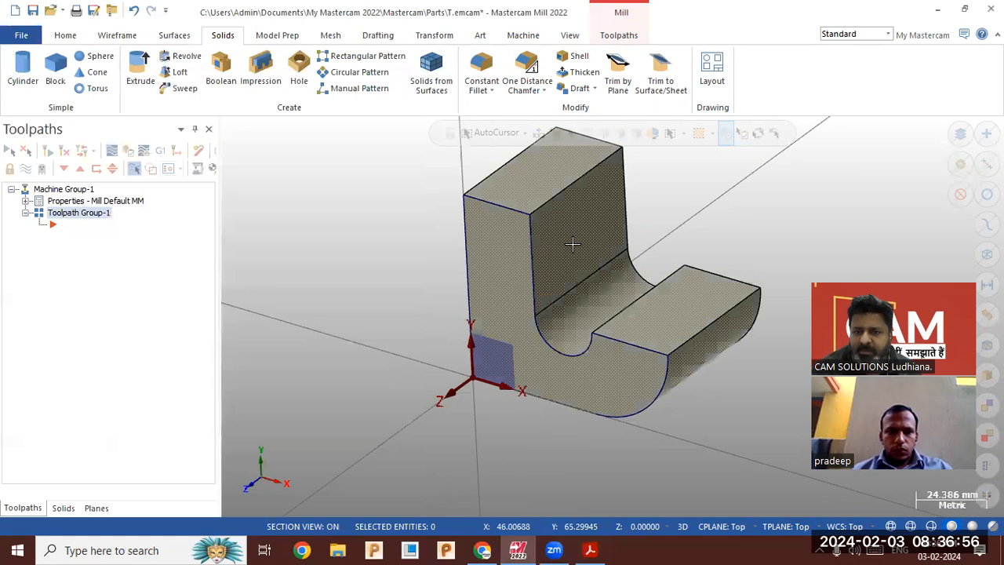
{"action": "left_click", "coordinate": [96, 508]}
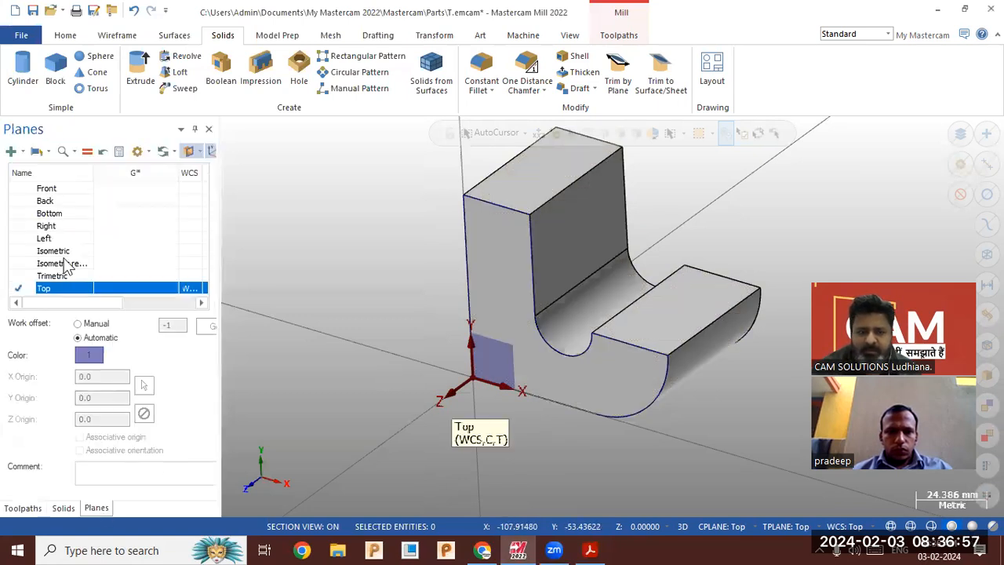
{"action": "left_click", "coordinate": [11, 151]}
{"action": "left_click", "coordinate": [41, 185]}
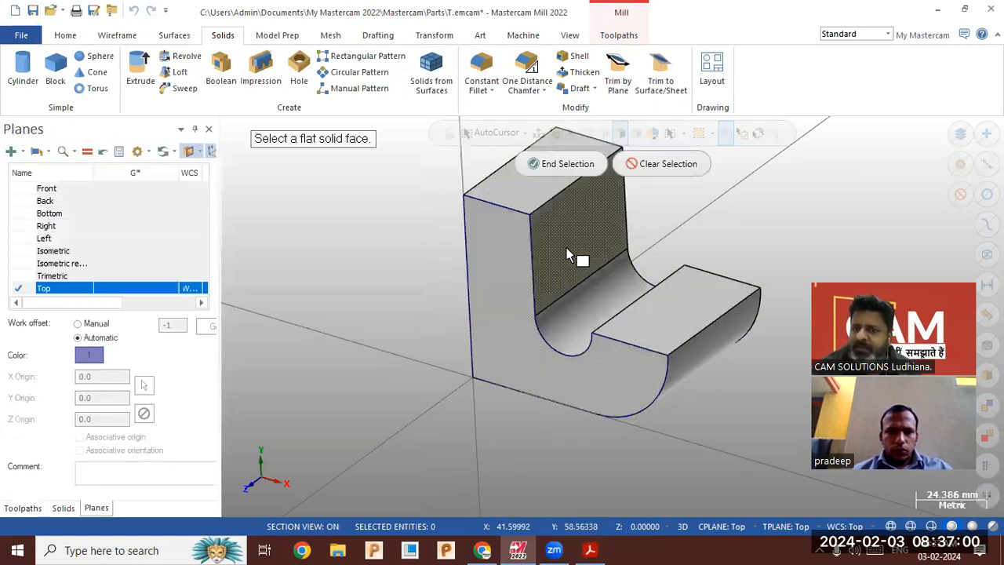
{"action": "left_click", "coordinate": [578, 262]}
{"action": "left_click", "coordinate": [564, 366]}
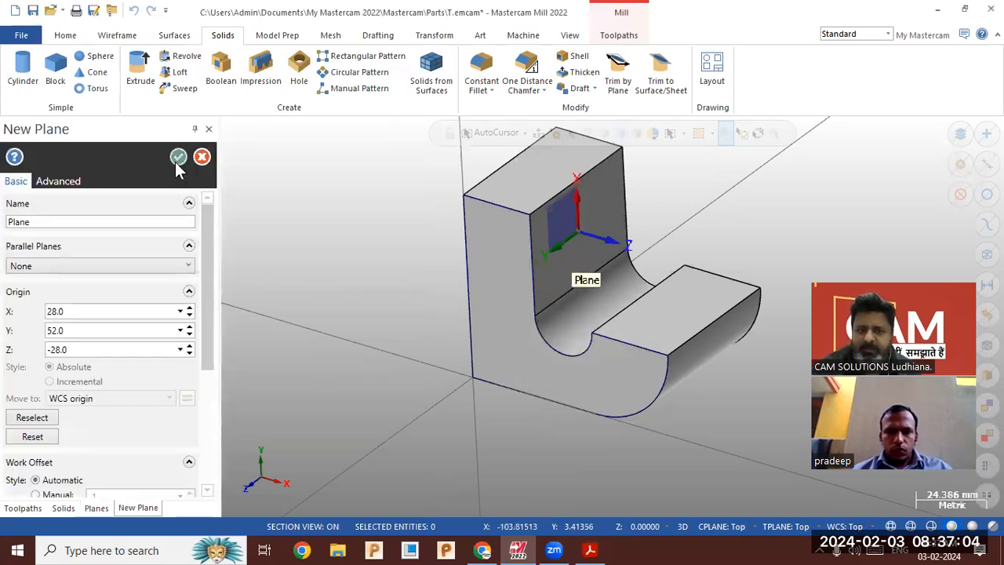
{"action": "left_click", "coordinate": [178, 157]}
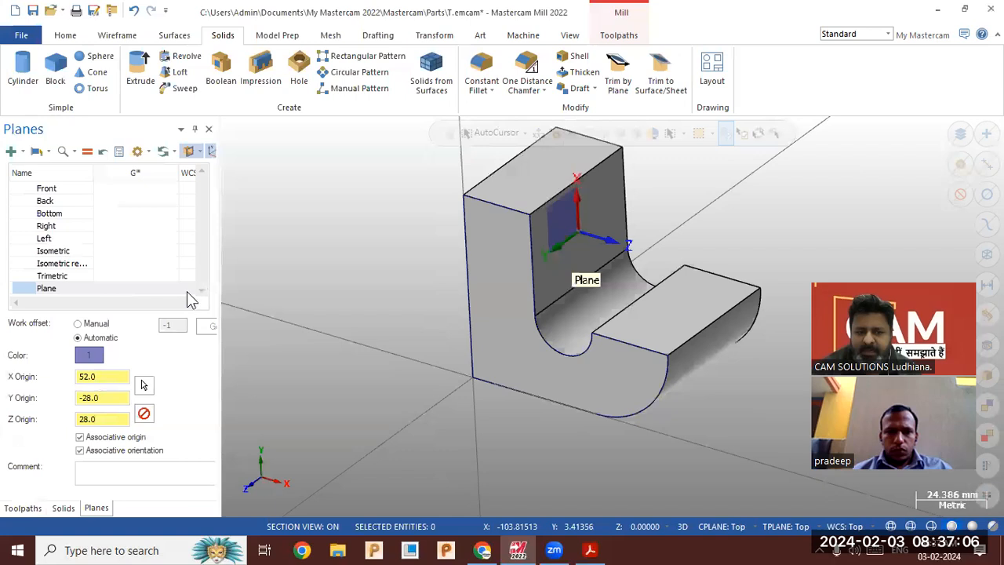
{"action": "left_click_drag", "start_coordinate": [219, 284], "coordinate": [313, 285]}
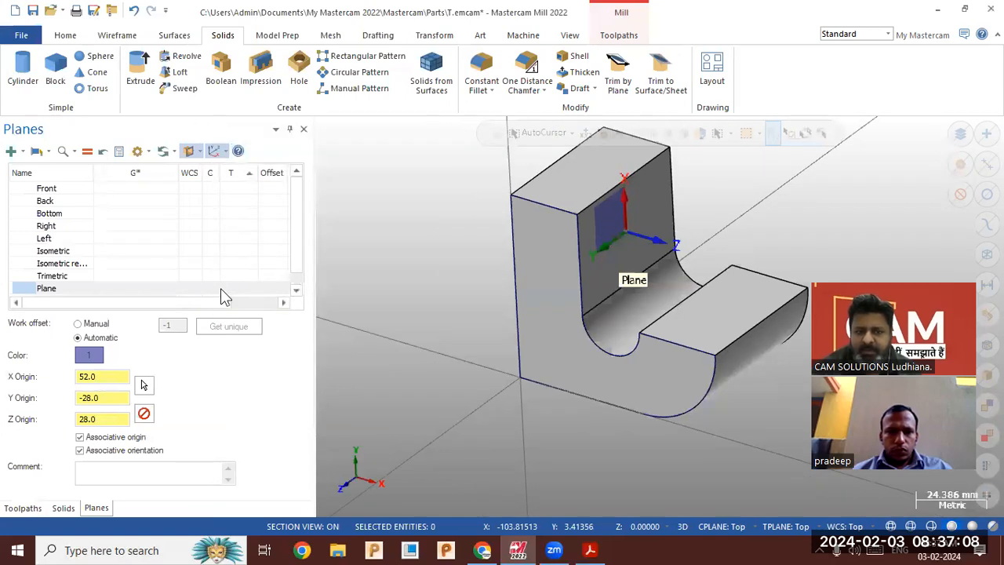
{"action": "left_click", "coordinate": [221, 288]}
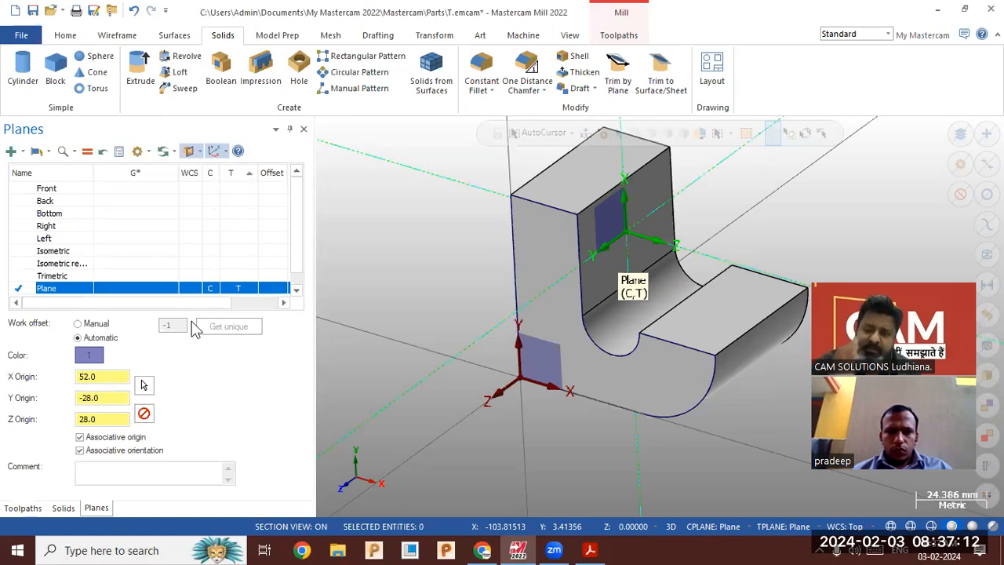
- Create a curve on the one edge where the upright's inner face meets its top face
{"action": "scroll", "coordinate": [702, 185], "scroll_direction": "up", "scroll_amount": 4}
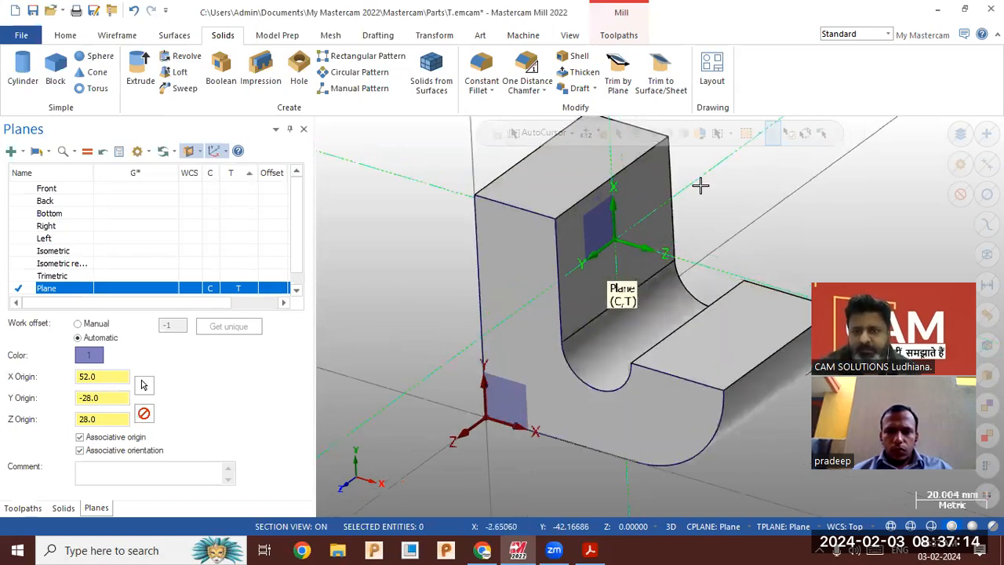
{"action": "scroll", "coordinate": [521, 418], "scroll_direction": "down", "scroll_amount": 3}
{"action": "scroll", "coordinate": [623, 301], "scroll_direction": "up", "scroll_amount": 2}
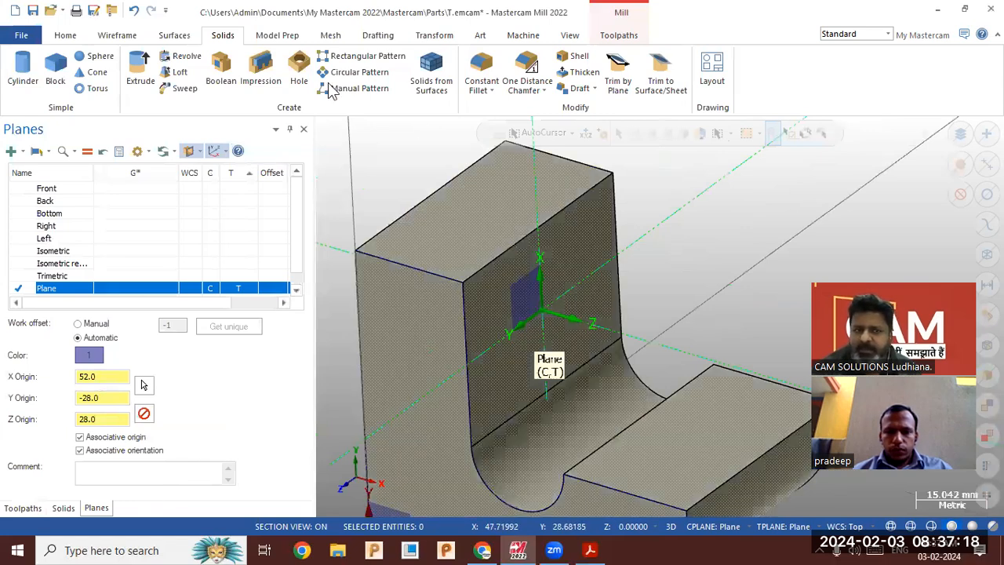
{"action": "left_click", "coordinate": [118, 36]}
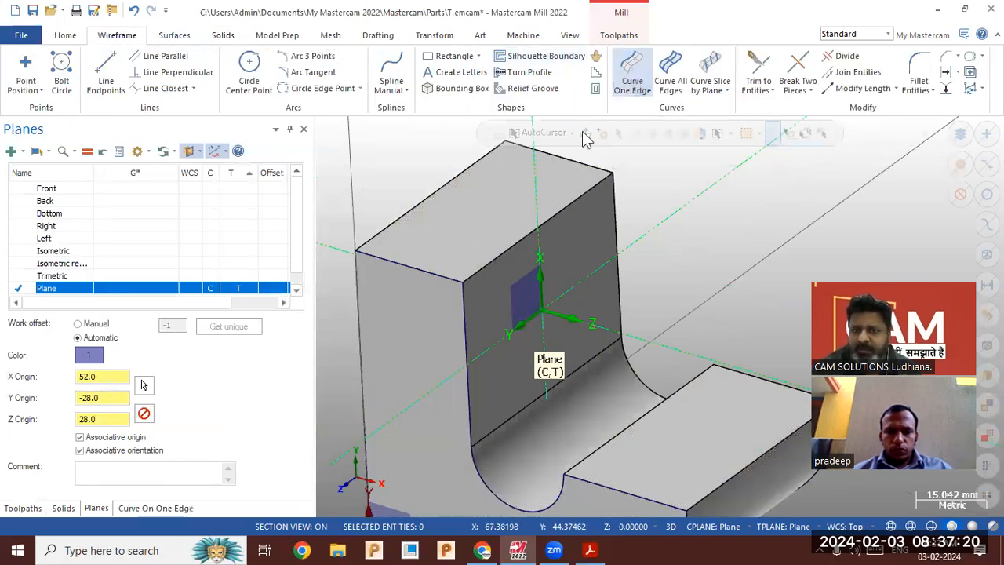
{"action": "left_click", "coordinate": [633, 84]}
{"action": "left_click", "coordinate": [498, 267]}
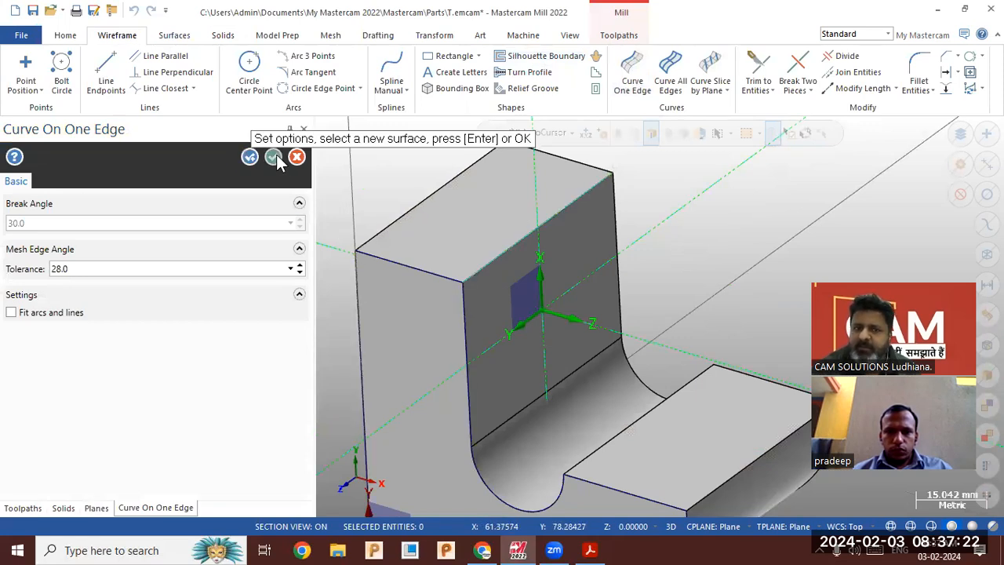
{"action": "left_click", "coordinate": [272, 157]}
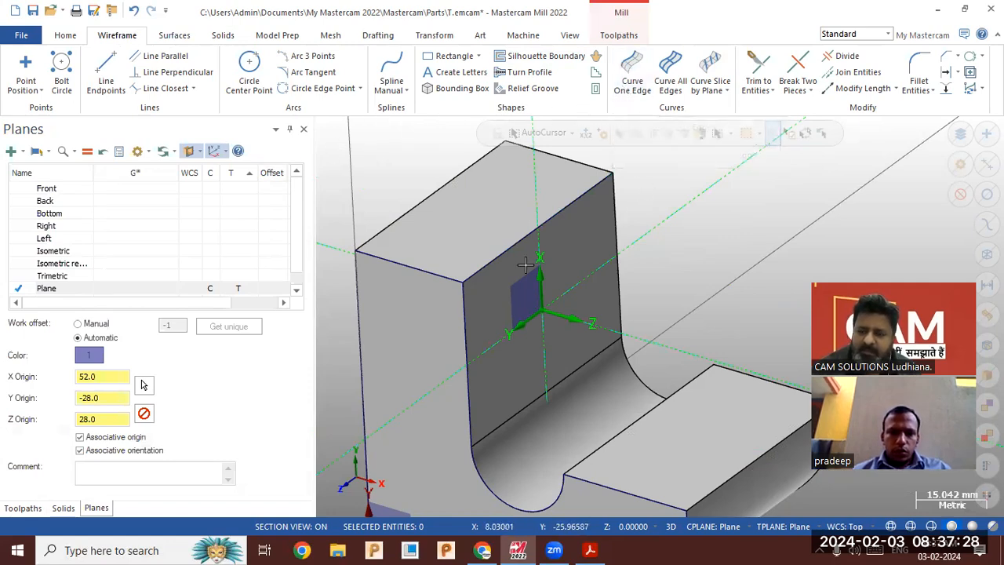
- Check the slot dimensions in the PDF drawing and offset a copy of the top edge curve 8 mm down the inner face
{"action": "scroll", "coordinate": [792, 206], "scroll_direction": "down", "scroll_amount": 1}
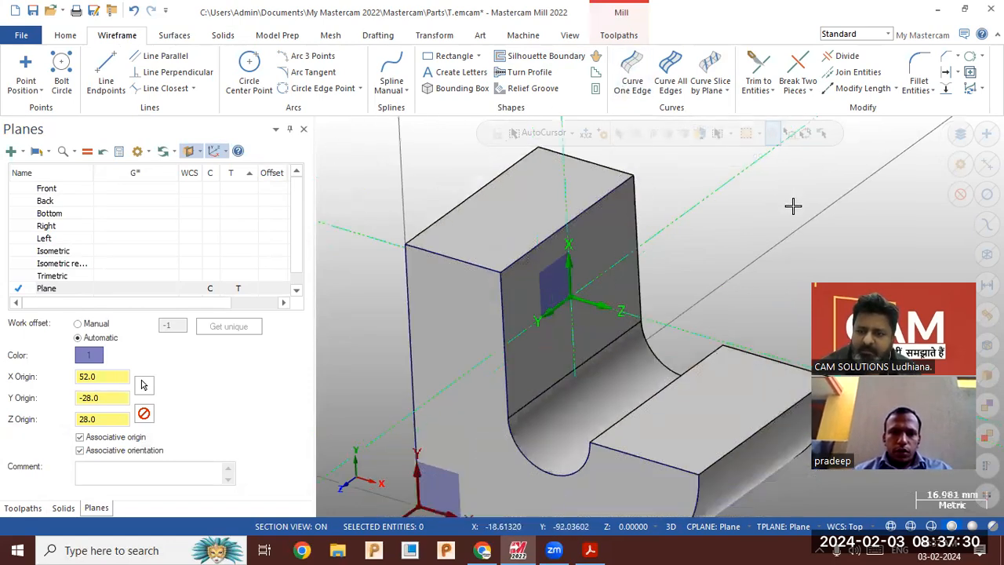
{"action": "scroll", "coordinate": [617, 302], "scroll_direction": "up", "scroll_amount": 1}
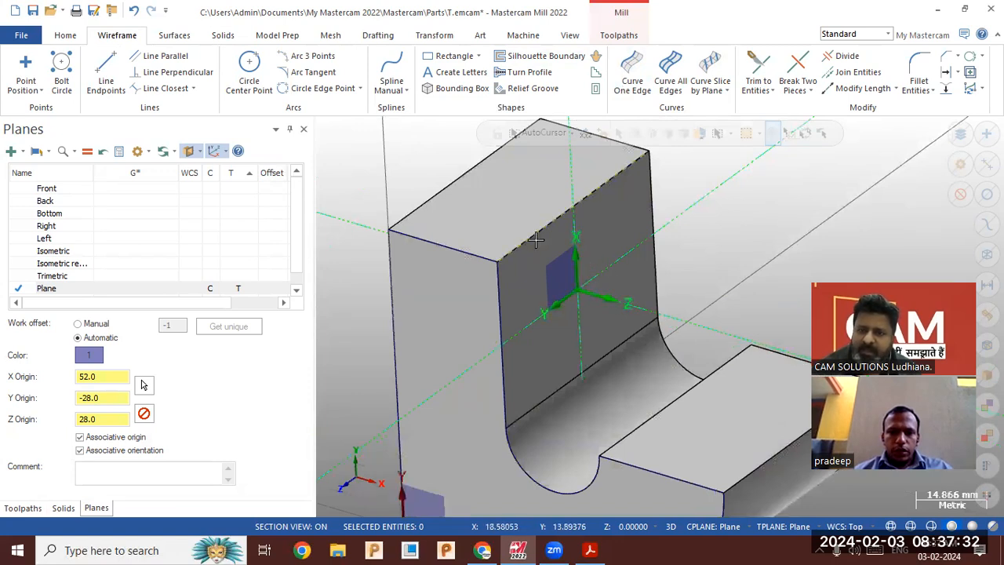
{"action": "left_click", "coordinate": [591, 549]}
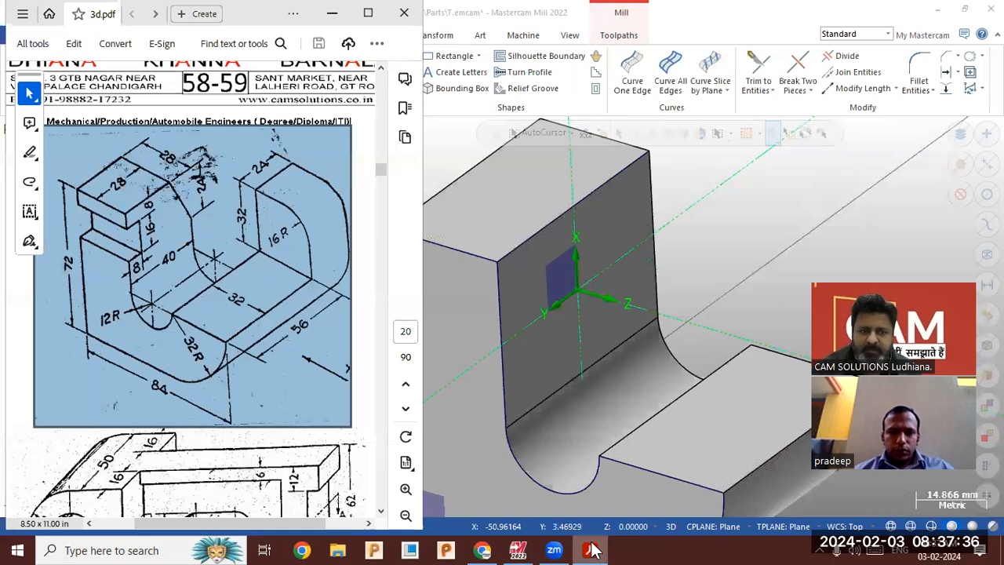
{"action": "left_click", "coordinate": [590, 550]}
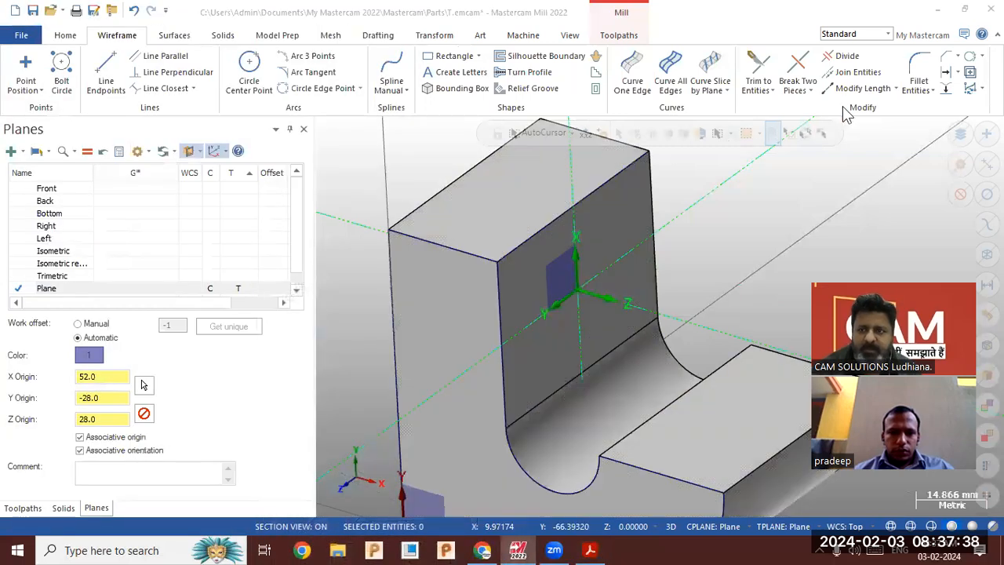
{"action": "left_click", "coordinate": [945, 72]}
{"action": "type", "text": "8"}
{"action": "key", "text": "Return"}
{"action": "left_click", "coordinate": [517, 250]}
{"action": "left_click", "coordinate": [528, 271]}
{"action": "left_click", "coordinate": [273, 156]}
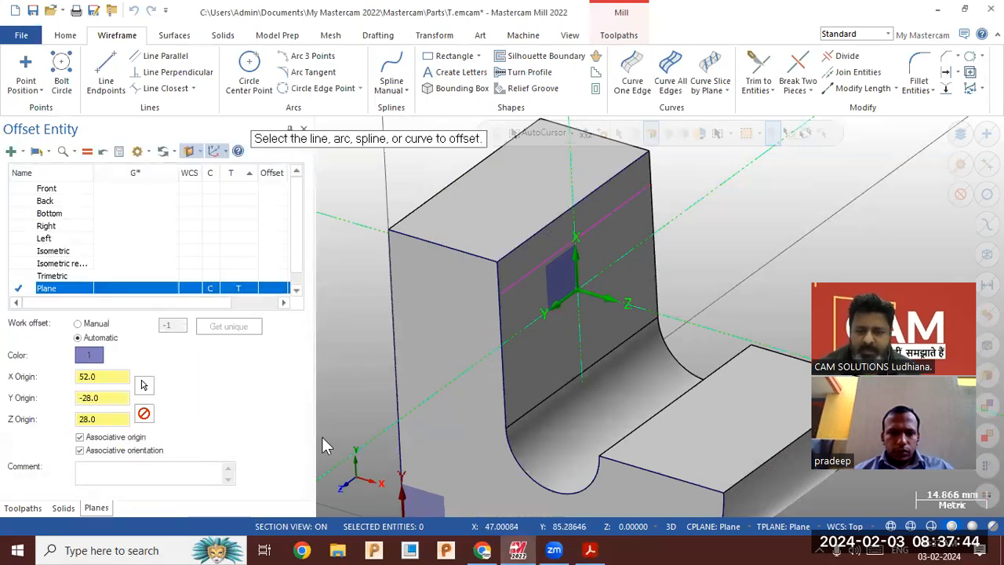
- Offset a copy of the upper offset line 16 mm further down the inner face
{"action": "left_click", "coordinate": [587, 550]}
{"action": "left_click", "coordinate": [325, 426]}
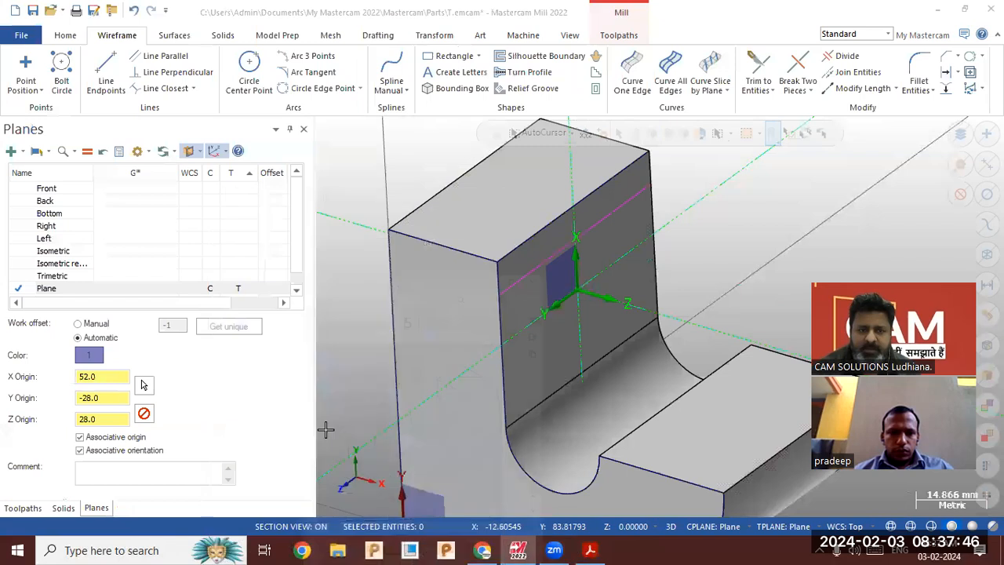
{"action": "left_click", "coordinate": [969, 72]}
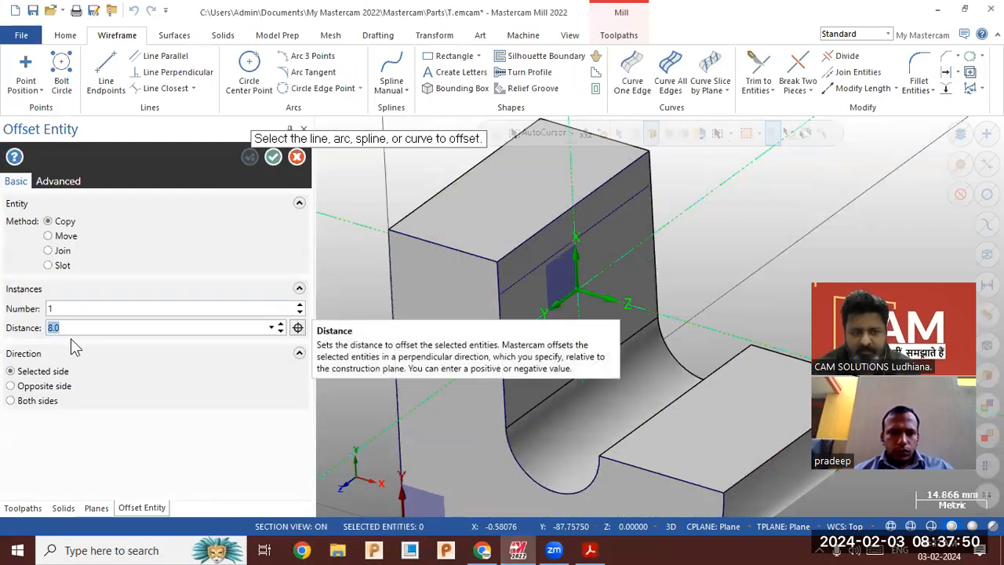
{"action": "type", "text": "1"}
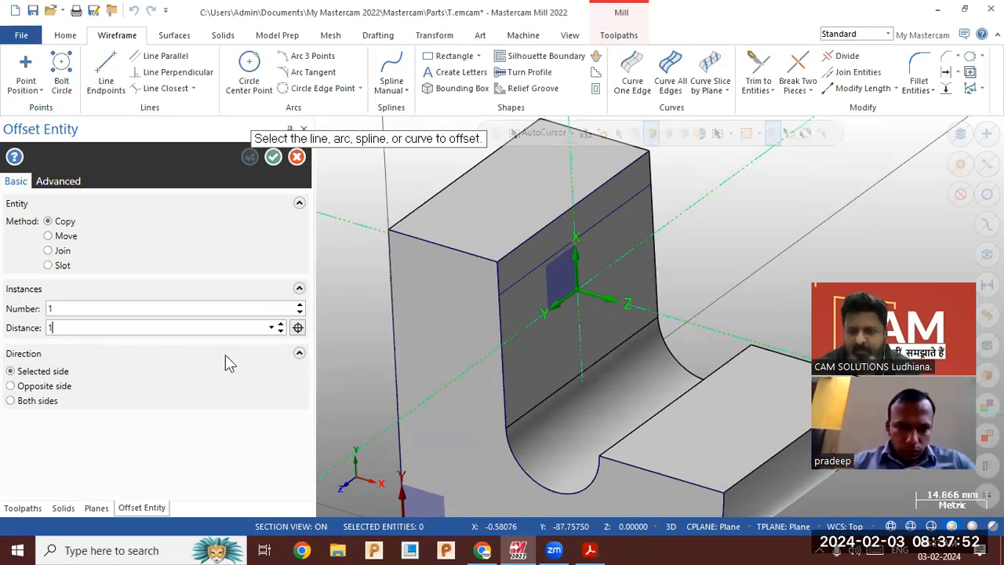
{"action": "type", "text": "6"}
{"action": "key", "text": "Return"}
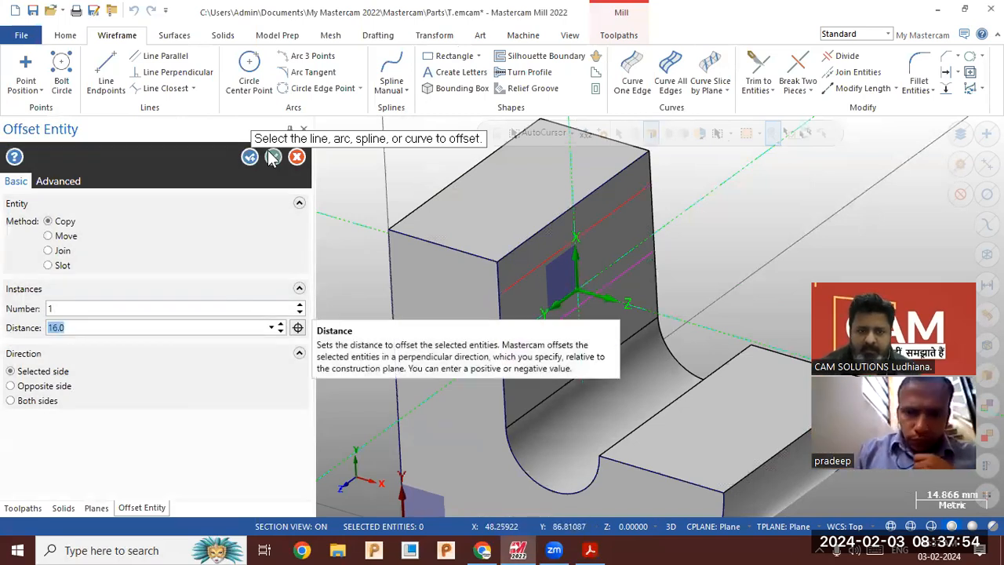
{"action": "left_click", "coordinate": [249, 157]}
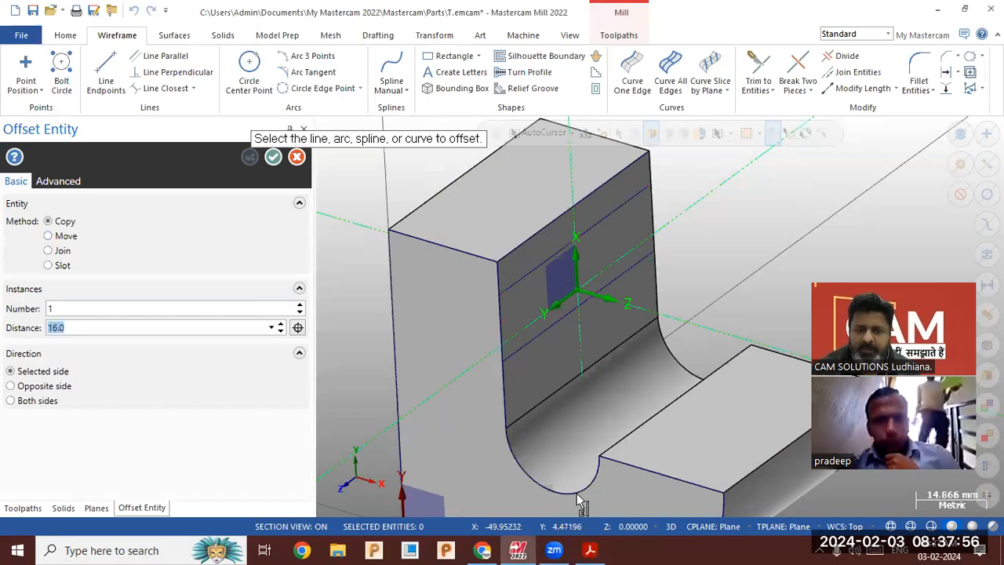
- Offset a copy of the upright's front vertical edge line 8 mm inward across the inner face
{"action": "left_click", "coordinate": [590, 550]}
{"action": "left_click", "coordinate": [591, 549]}
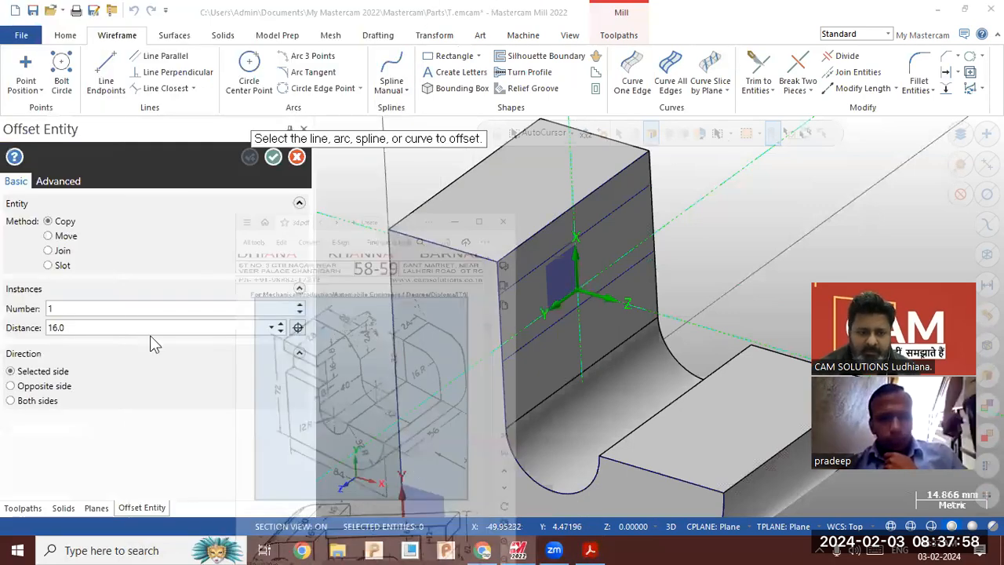
{"action": "type", "text": "8"}
{"action": "key", "text": "Return"}
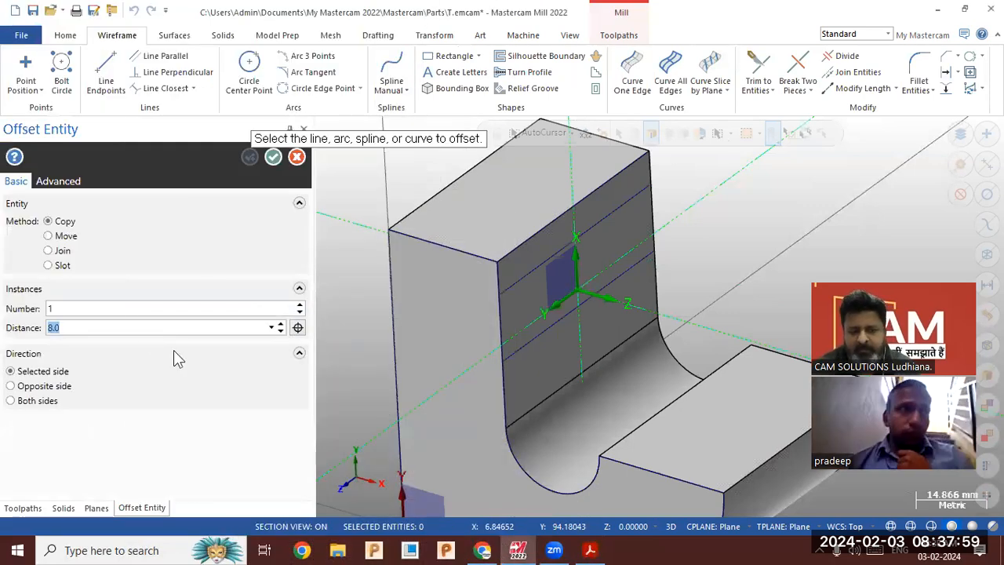
{"action": "left_click", "coordinate": [501, 337]}
{"action": "left_click", "coordinate": [521, 317]}
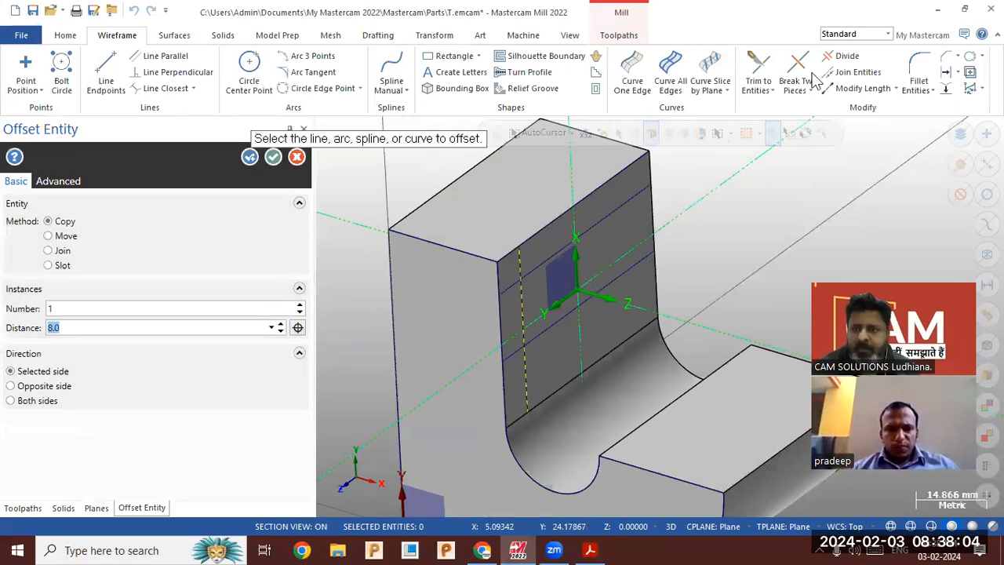
{"action": "left_click", "coordinate": [273, 158]}
- Trim both horizontal offset lines to the vertical offset line with Trim 2 entities, forming the notch's two inner corners
{"action": "left_click", "coordinate": [758, 64]}
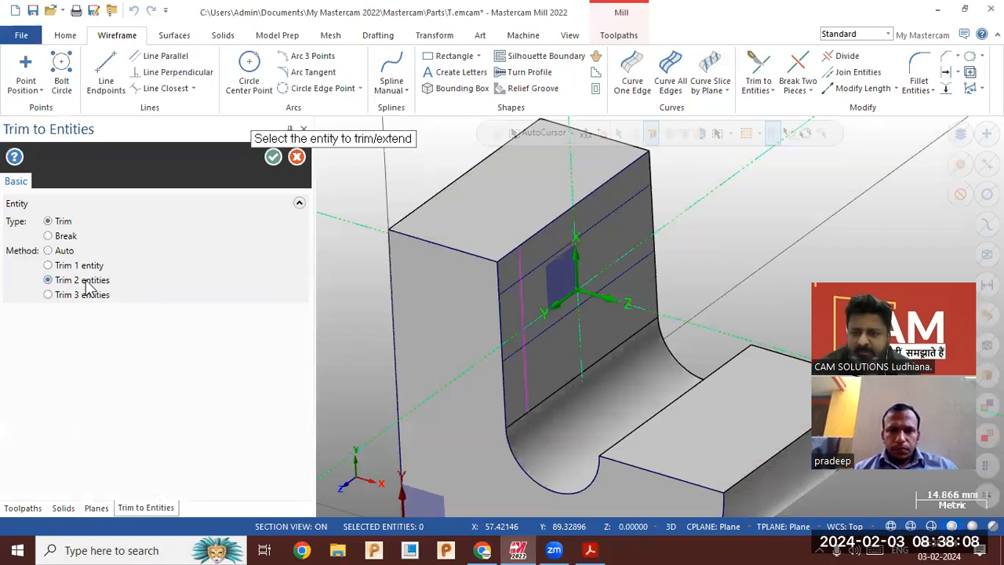
{"action": "scroll", "coordinate": [448, 282], "scroll_direction": "up", "scroll_amount": 5}
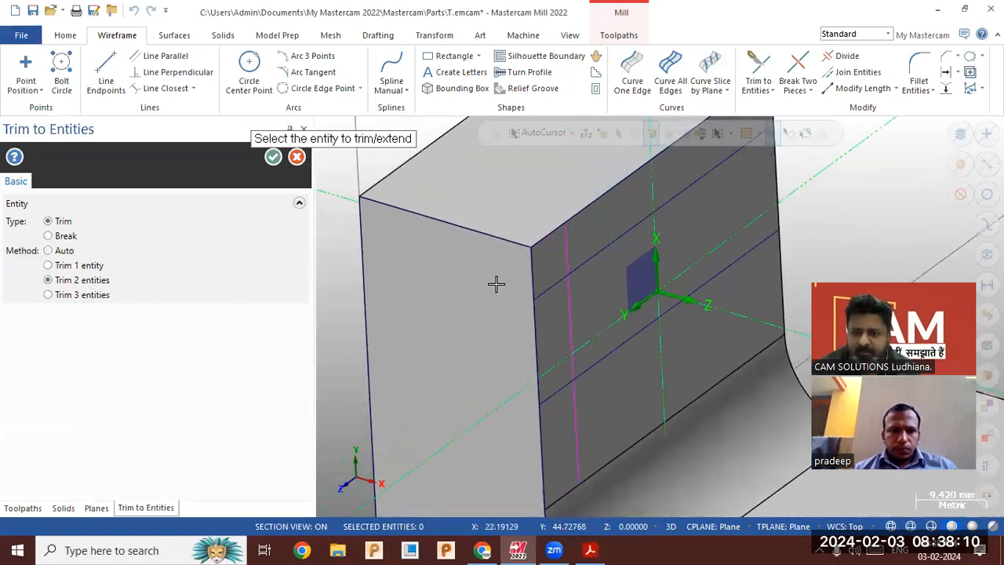
{"action": "left_click", "coordinate": [555, 288]}
{"action": "left_click", "coordinate": [575, 306]}
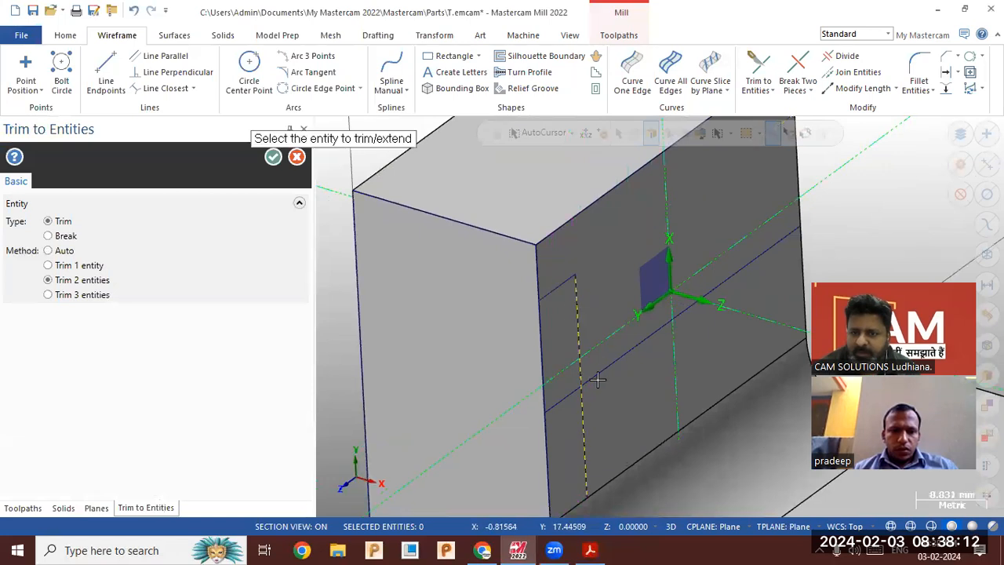
{"action": "left_click", "coordinate": [582, 360]}
{"action": "left_click", "coordinate": [568, 389]}
{"action": "left_click", "coordinate": [558, 397]}
{"action": "left_click", "coordinate": [547, 392]}
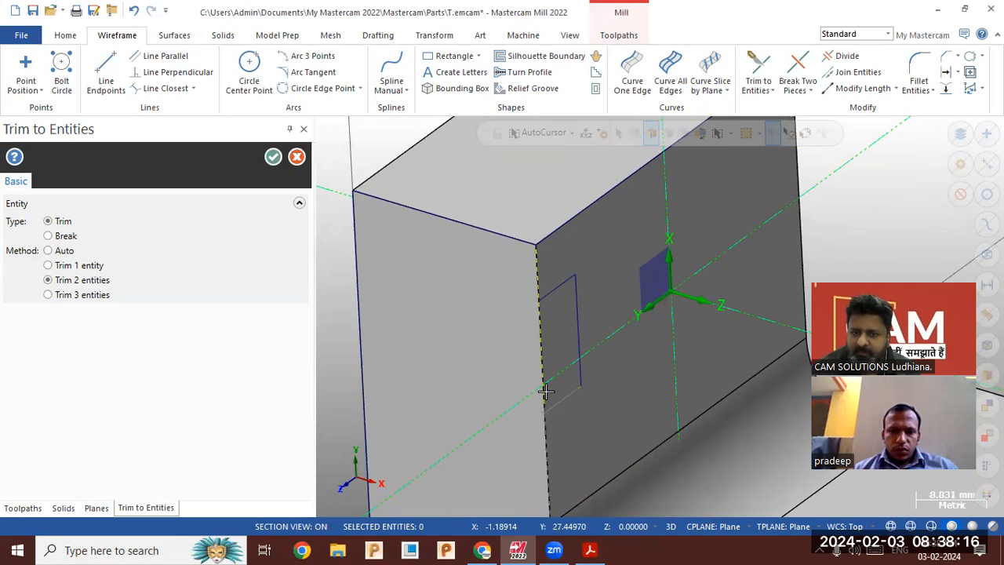
{"action": "scroll", "coordinate": [372, 271], "scroll_direction": "down", "scroll_amount": 5}
{"action": "left_click", "coordinate": [273, 158]}
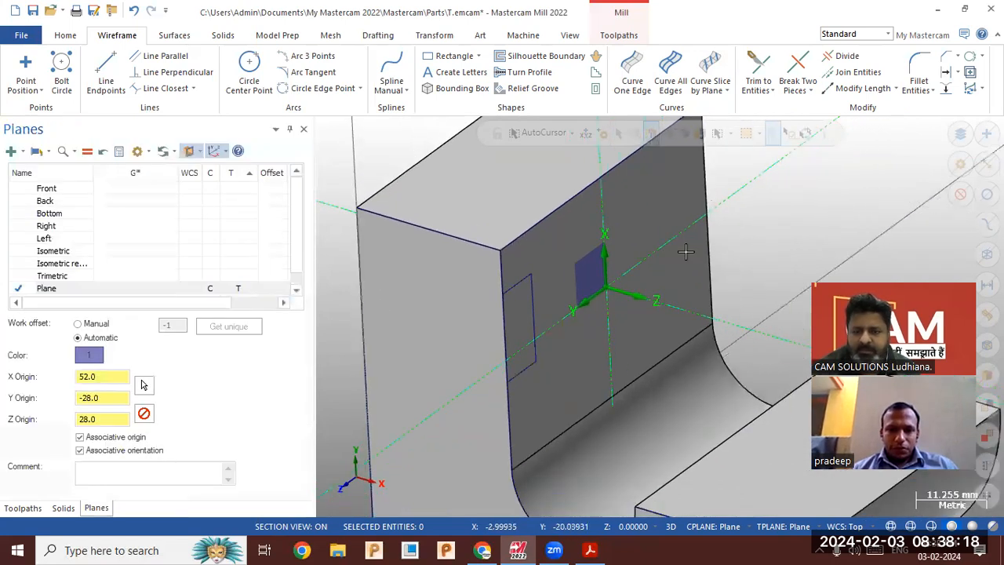
- Close the notch profile with a 16 mm line between its two open ends along the upright's front vertical edge
{"action": "scroll", "coordinate": [686, 252], "scroll_direction": "down", "scroll_amount": 5}
{"action": "scroll", "coordinate": [607, 358], "scroll_direction": "up", "scroll_amount": 5}
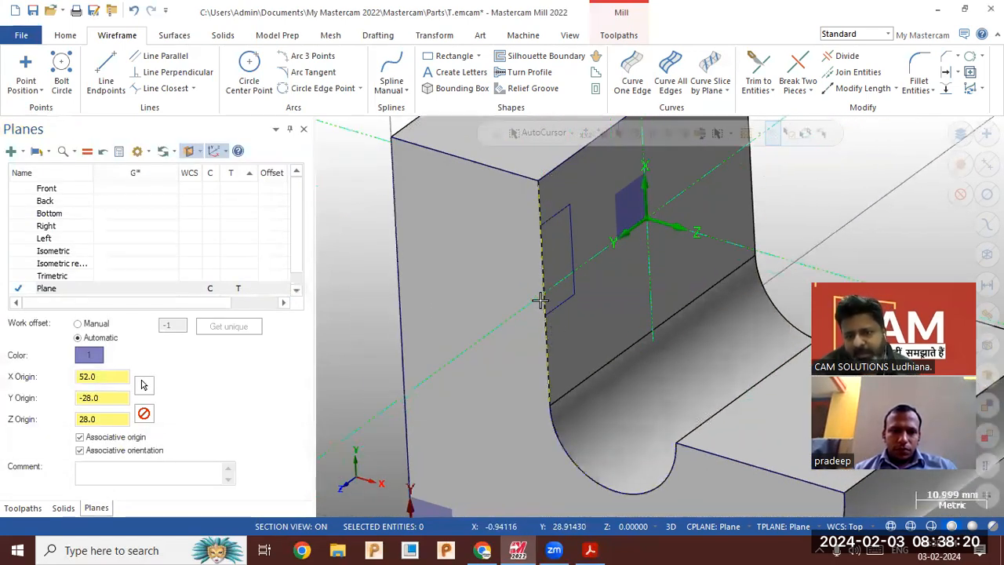
{"action": "left_click", "coordinate": [548, 356]}
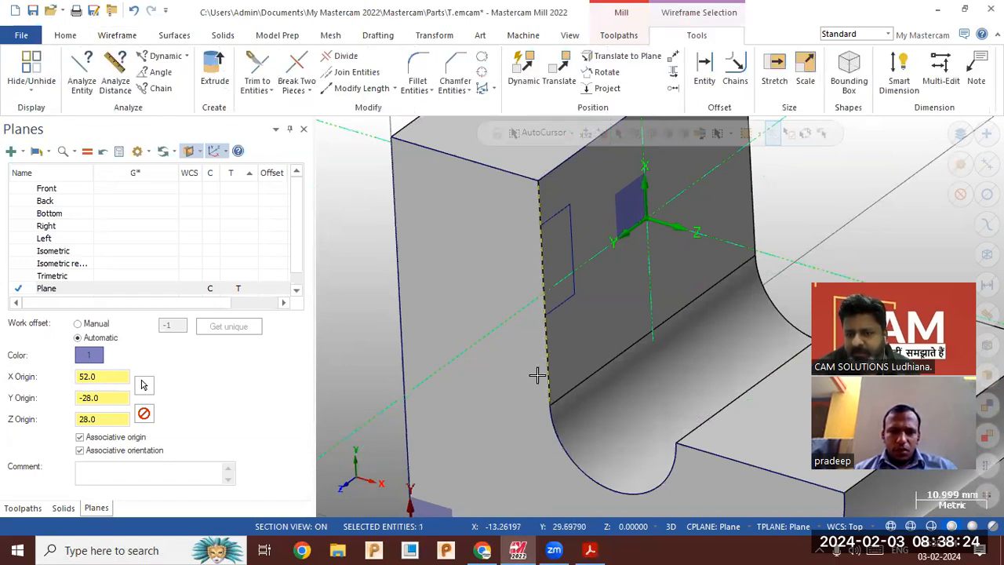
{"action": "scroll", "coordinate": [538, 369], "scroll_direction": "down", "scroll_amount": 1}
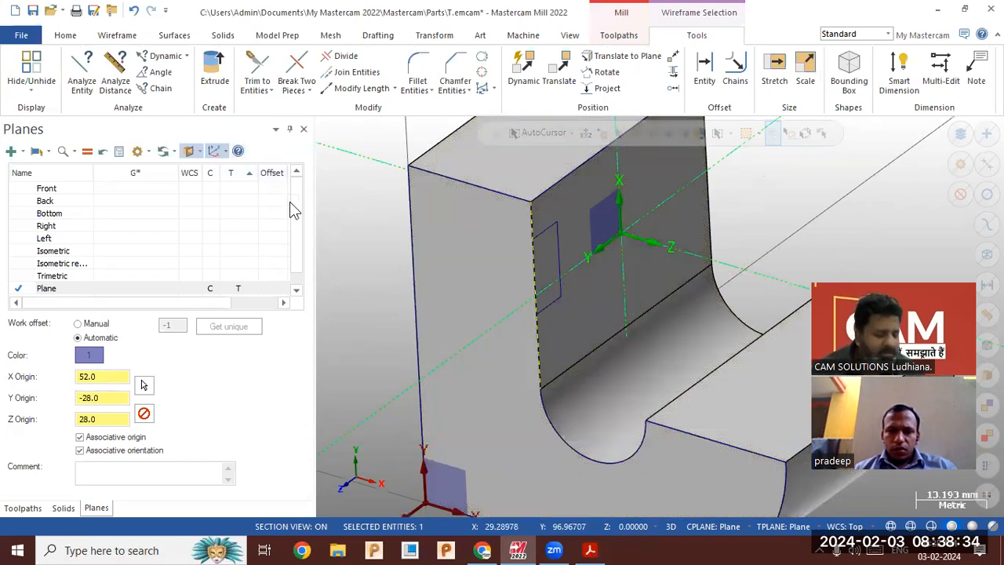
{"action": "key", "text": "Escape"}
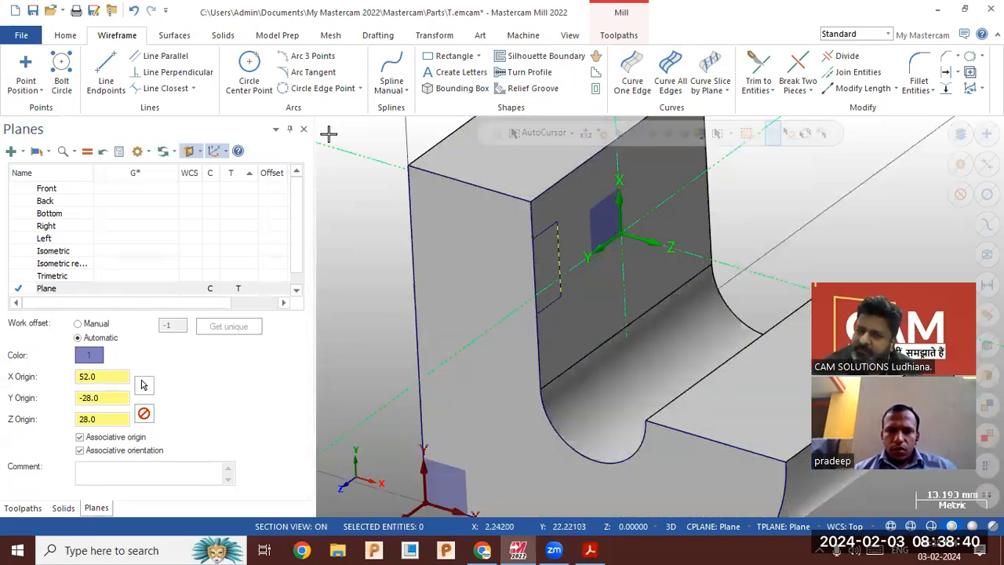
{"action": "left_click", "coordinate": [105, 79]}
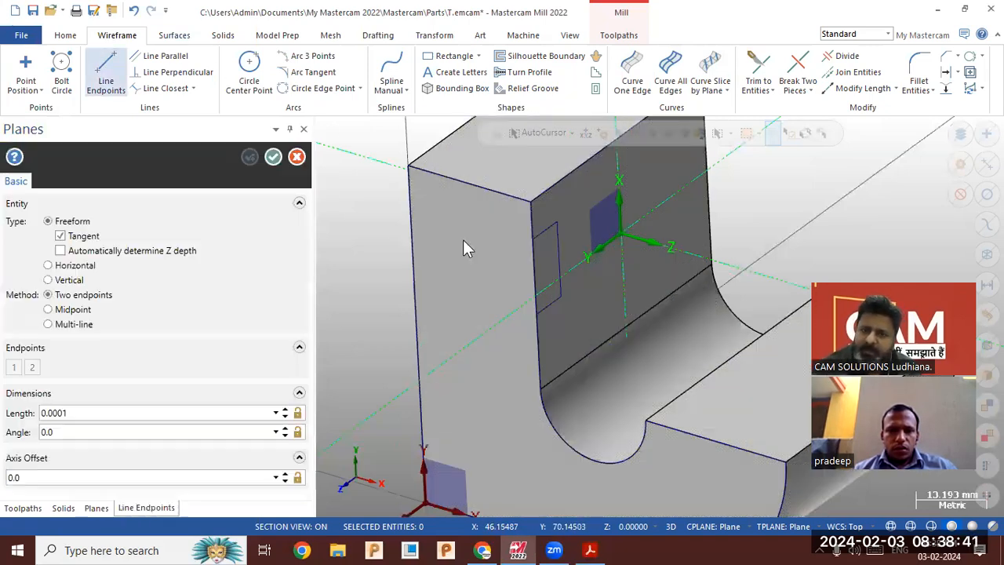
{"action": "left_click", "coordinate": [533, 240]}
{"action": "left_click", "coordinate": [540, 315]}
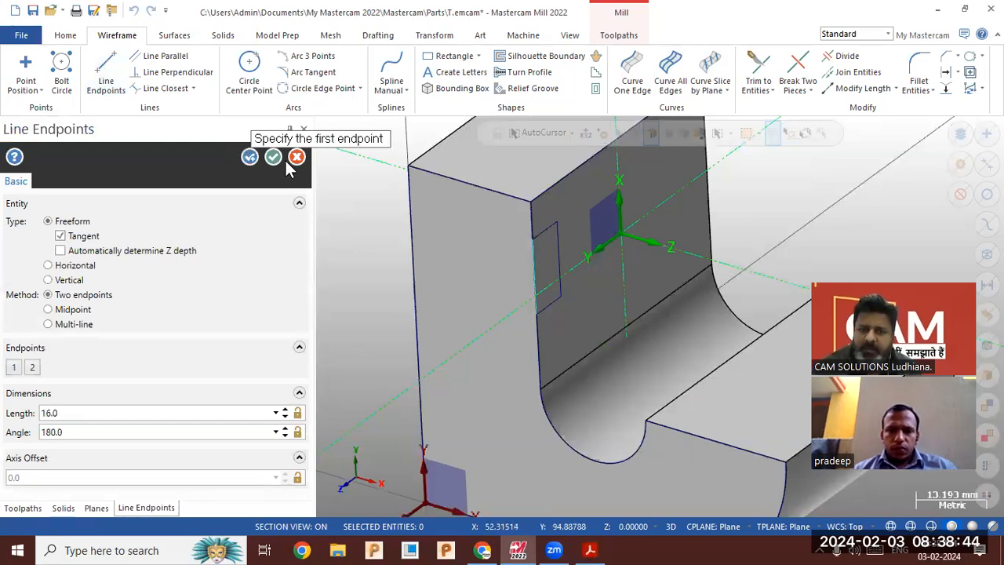
{"action": "scroll", "coordinate": [587, 352], "scroll_direction": "down", "scroll_amount": 2}
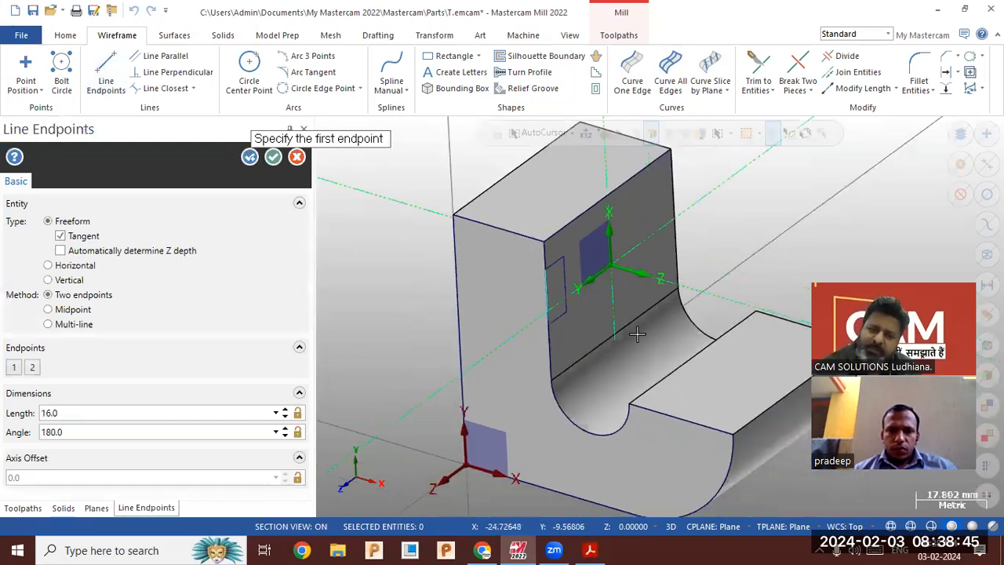
{"action": "left_click", "coordinate": [274, 158]}
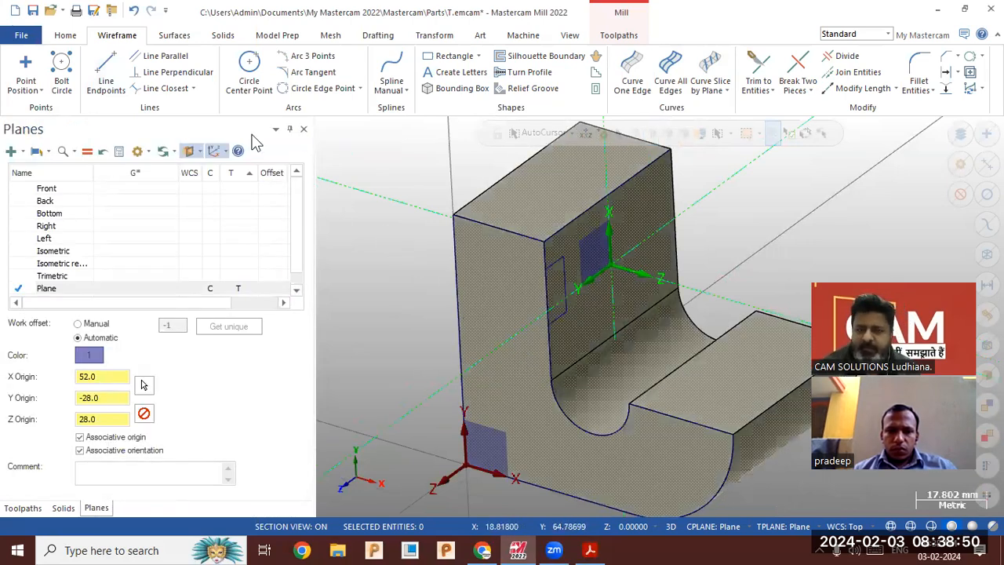
- Extrude the closed notch chain as a Cut body through all, removing the side notch from the upright
{"action": "left_click", "coordinate": [222, 36]}
{"action": "left_click", "coordinate": [141, 69]}
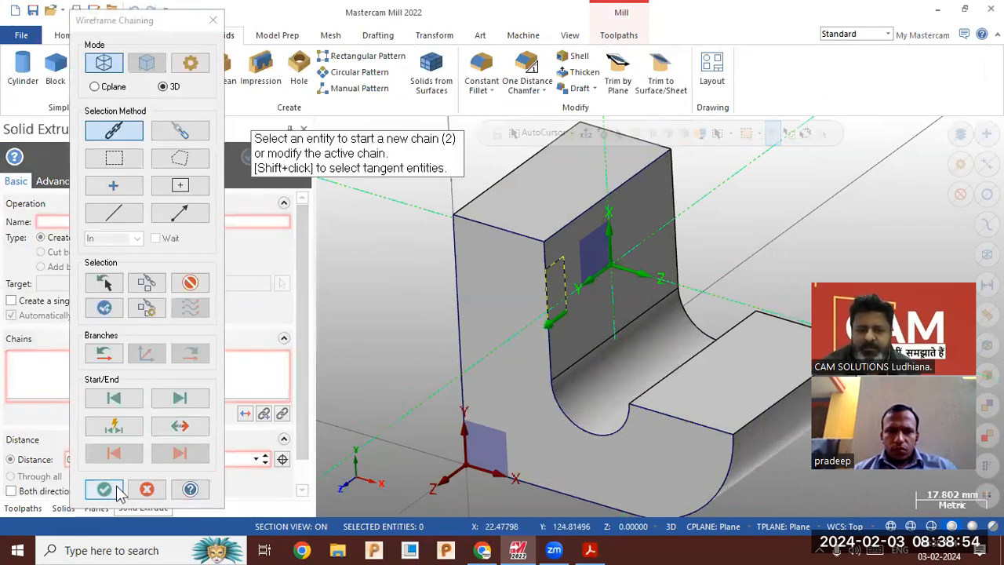
{"action": "left_click", "coordinate": [116, 486]}
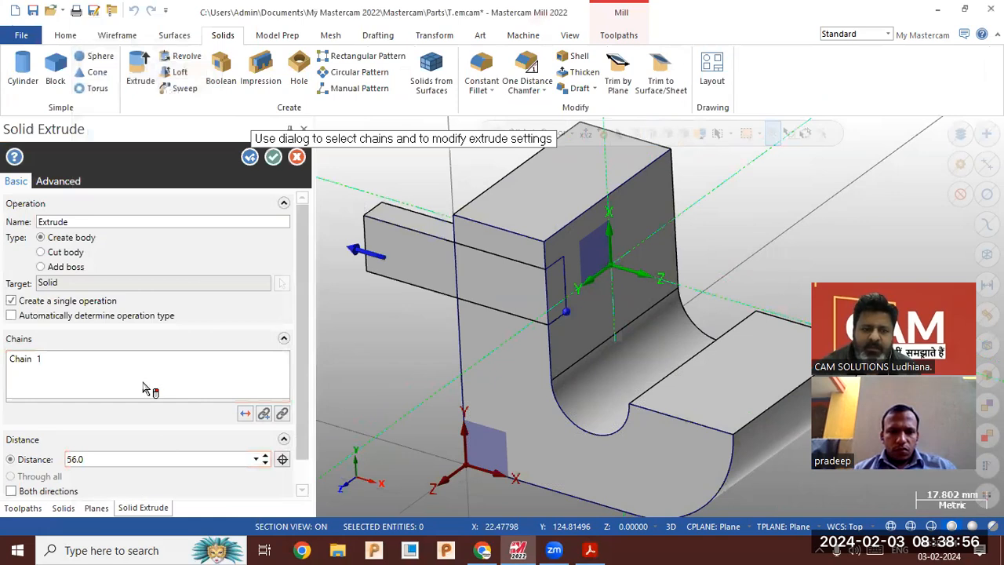
{"action": "left_click", "coordinate": [67, 249]}
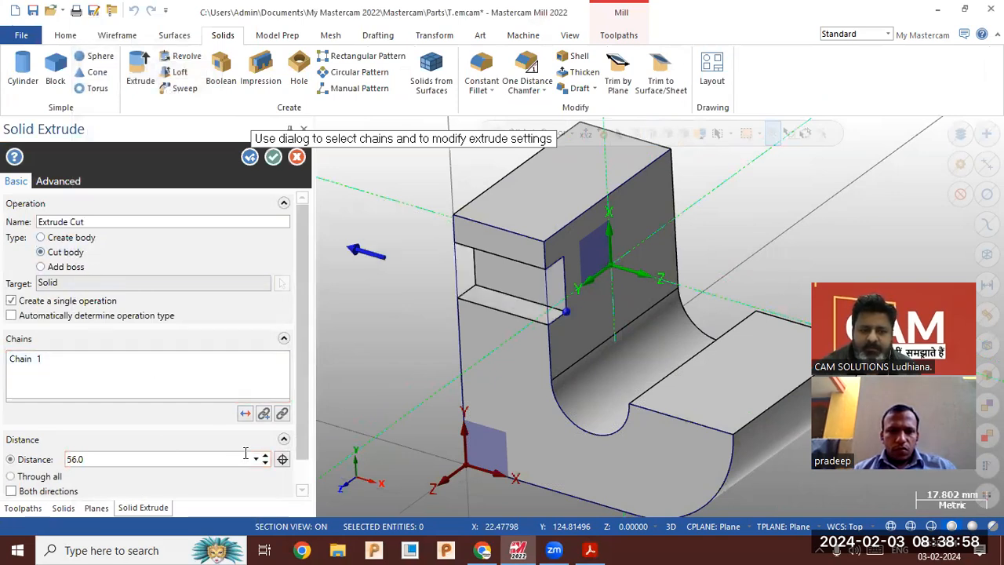
{"action": "left_click", "coordinate": [23, 476]}
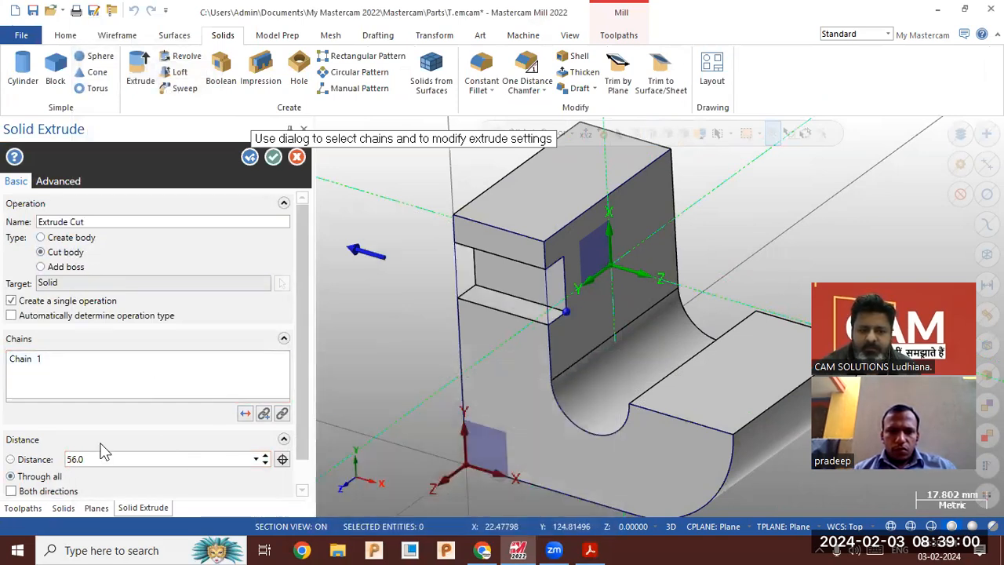
{"action": "left_click", "coordinate": [273, 156]}
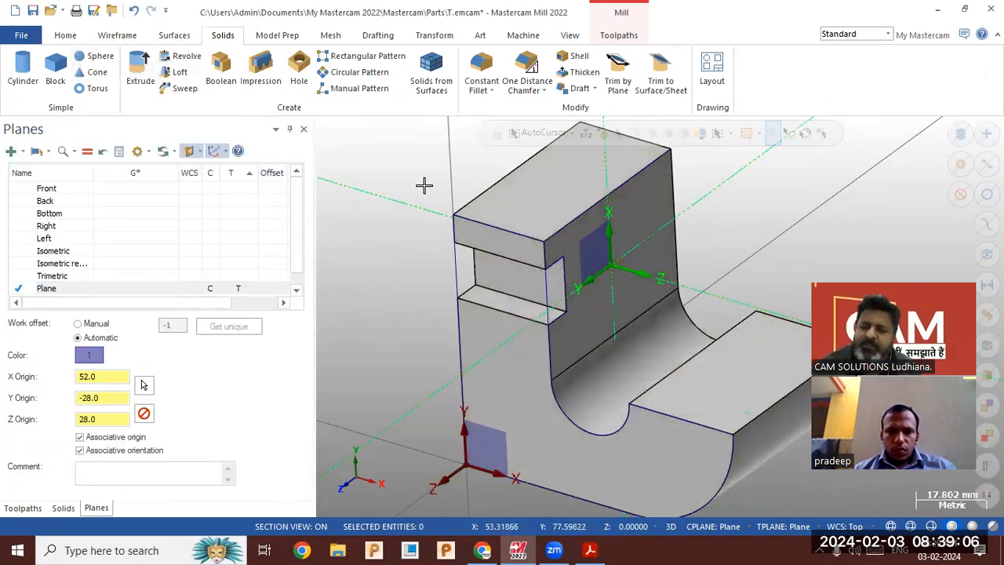
- Select all wireframe curves and clear them from the display, leaving only the solid bracket
{"action": "scroll", "coordinate": [423, 186], "scroll_direction": "down", "scroll_amount": 2}
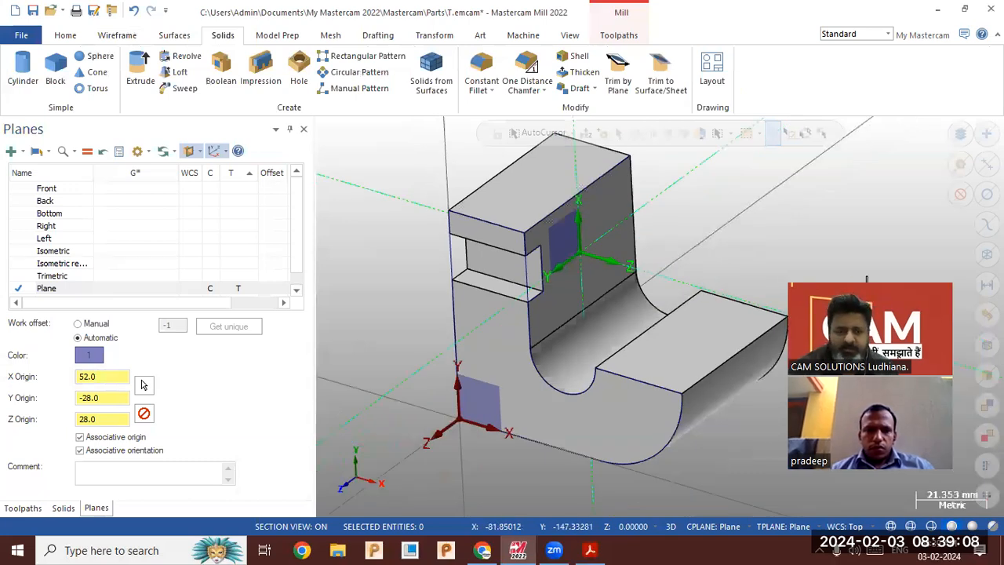
{"action": "left_click", "coordinate": [63, 507]}
{"action": "left_click", "coordinate": [12, 172]}
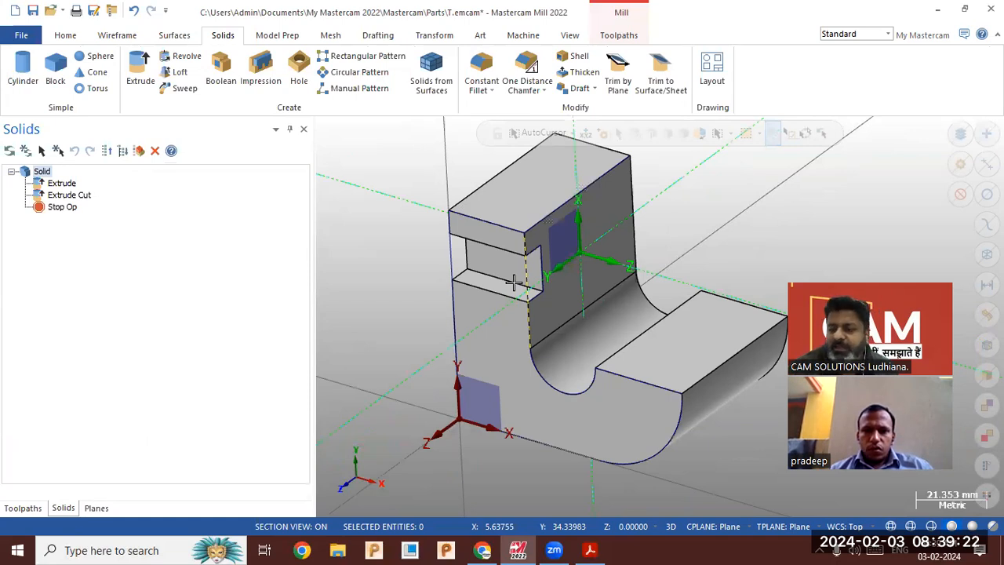
{"action": "left_click", "coordinate": [986, 254]}
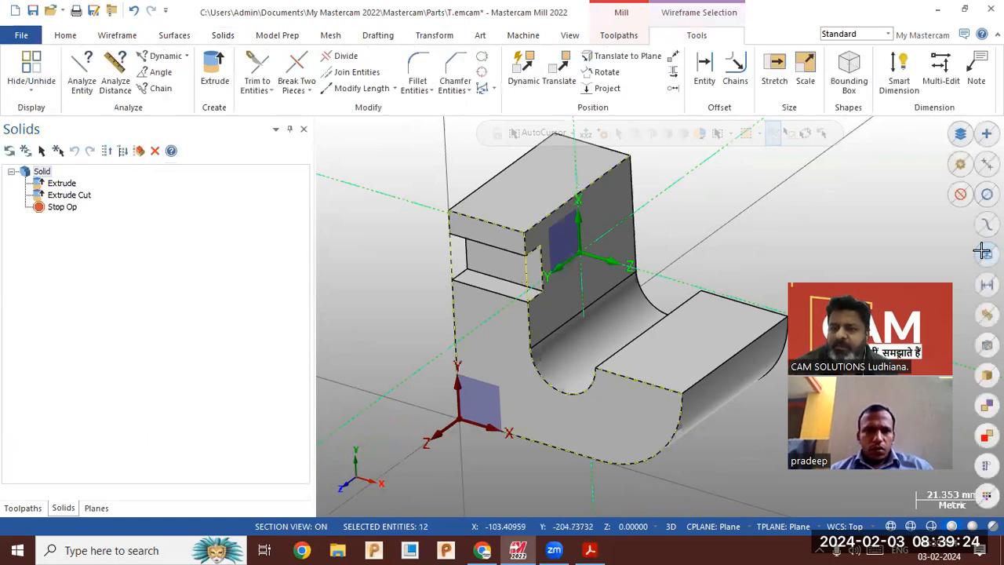
{"action": "left_click", "coordinate": [65, 35]}
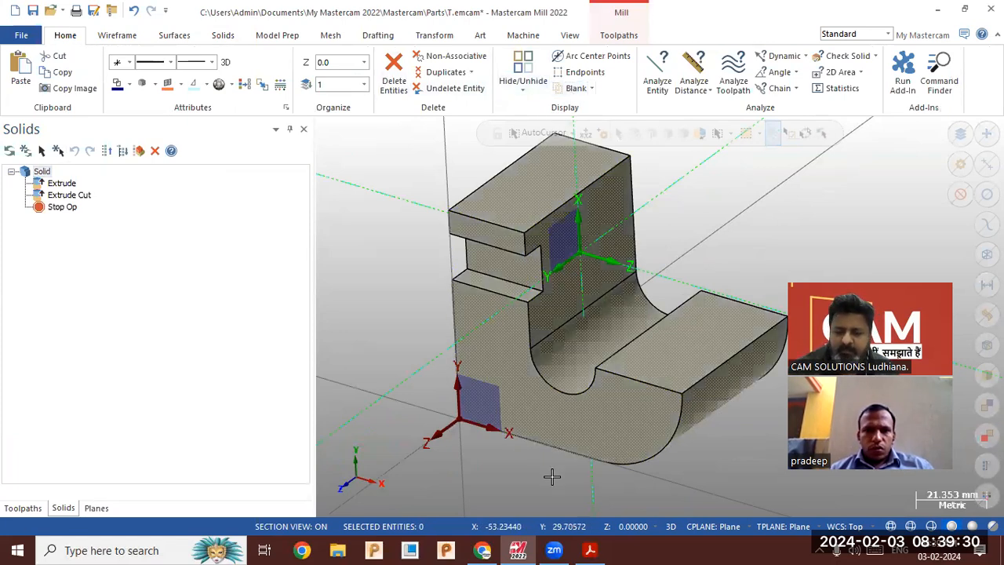
- Check the dimensions of the rounded side plate in the PDF drawing and view the bracket's opposite side
{"action": "left_click", "coordinate": [590, 550]}
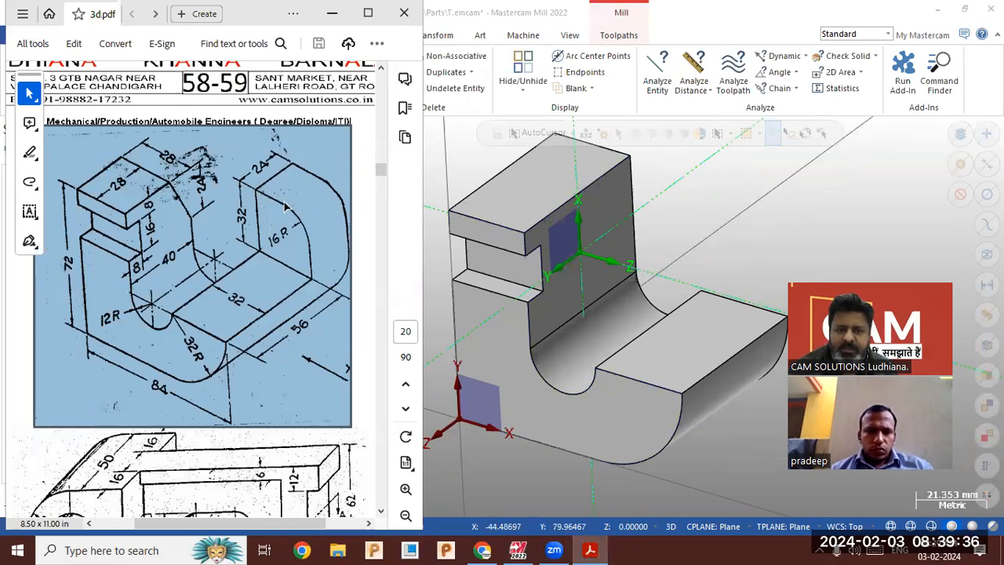
{"action": "mouse_move", "coordinate": [702, 265]}
{"action": "middle_mouse_down"}
{"action": "mouse_move", "coordinate": [529, 298]}
{"action": "mouse_move", "coordinate": [540, 316]}
{"action": "mouse_move", "coordinate": [560, 291]}
{"action": "mouse_move", "coordinate": [554, 306]}
{"action": "middle_mouse_up"}
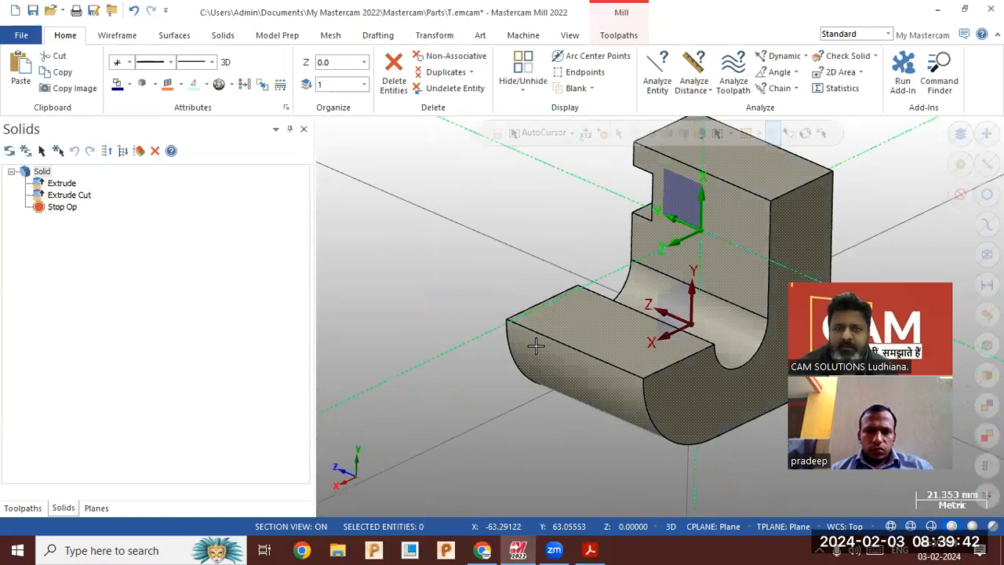
{"action": "left_click", "coordinate": [223, 35]}
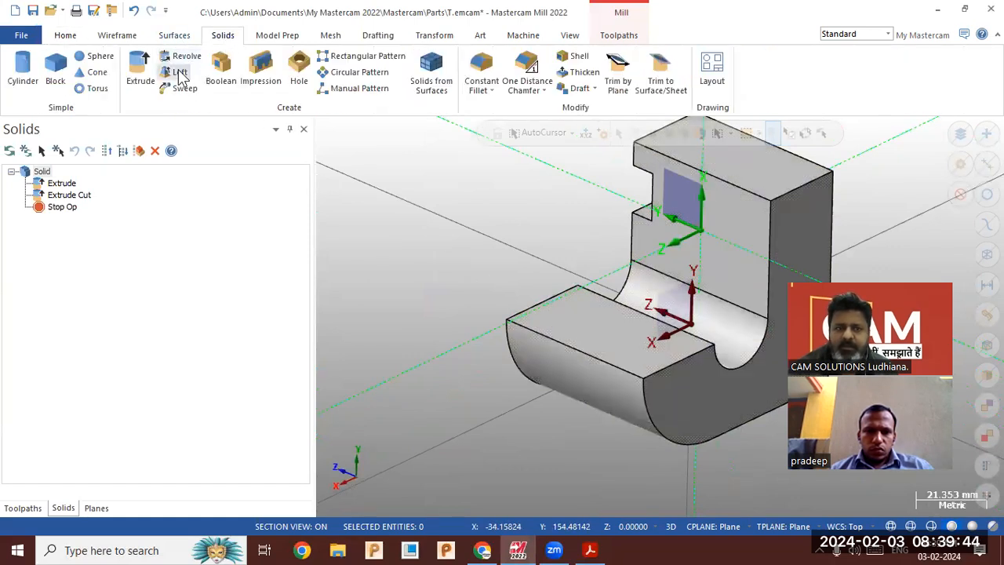
{"action": "left_click", "coordinate": [615, 36]}
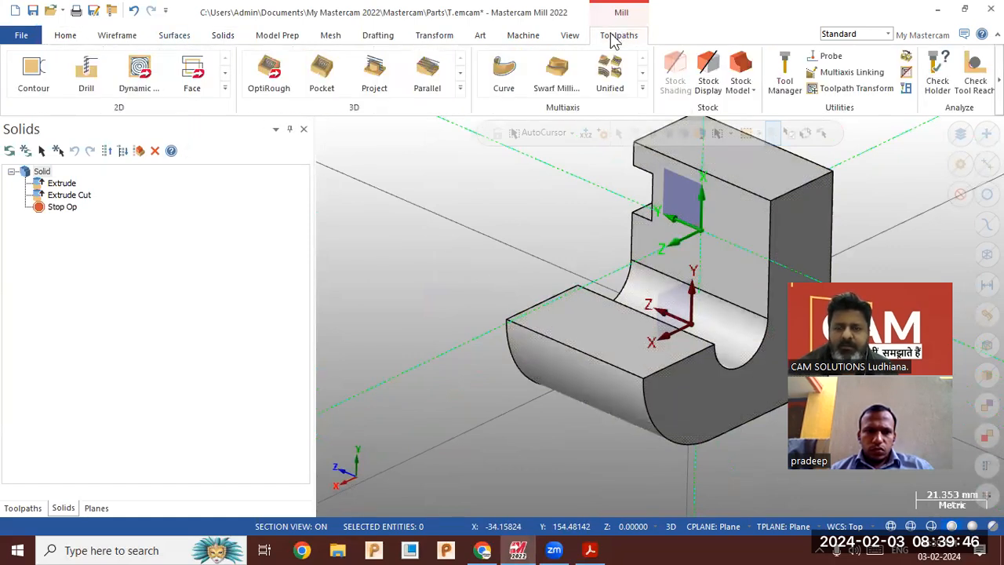
{"action": "left_click", "coordinate": [525, 39]}
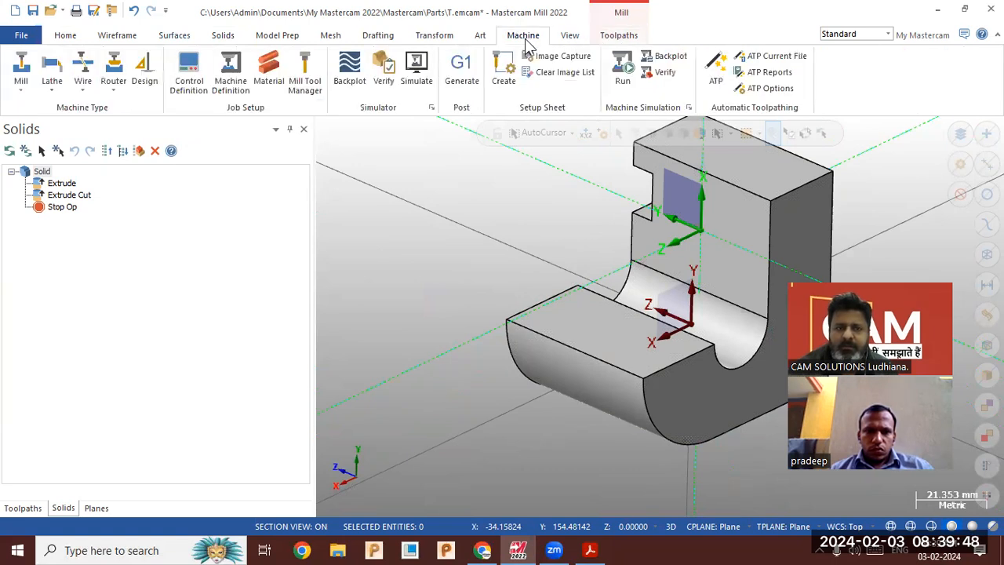
{"action": "left_click", "coordinate": [619, 35]}
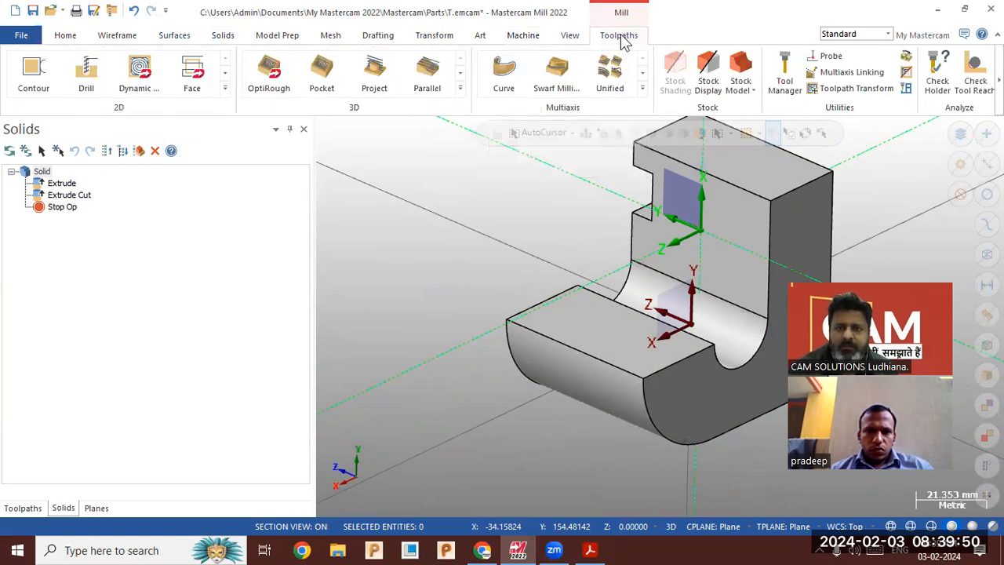
- Create a new plane from the bracket's flat J-shaped end face opposite the notch, accepting the first proposed orientation
{"action": "left_click", "coordinate": [96, 508]}
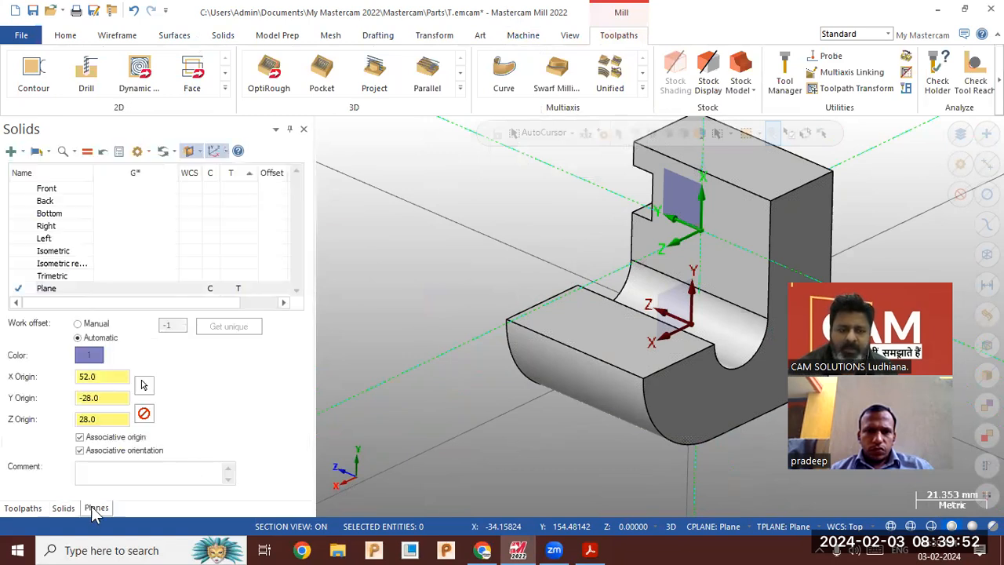
{"action": "left_click", "coordinate": [12, 151]}
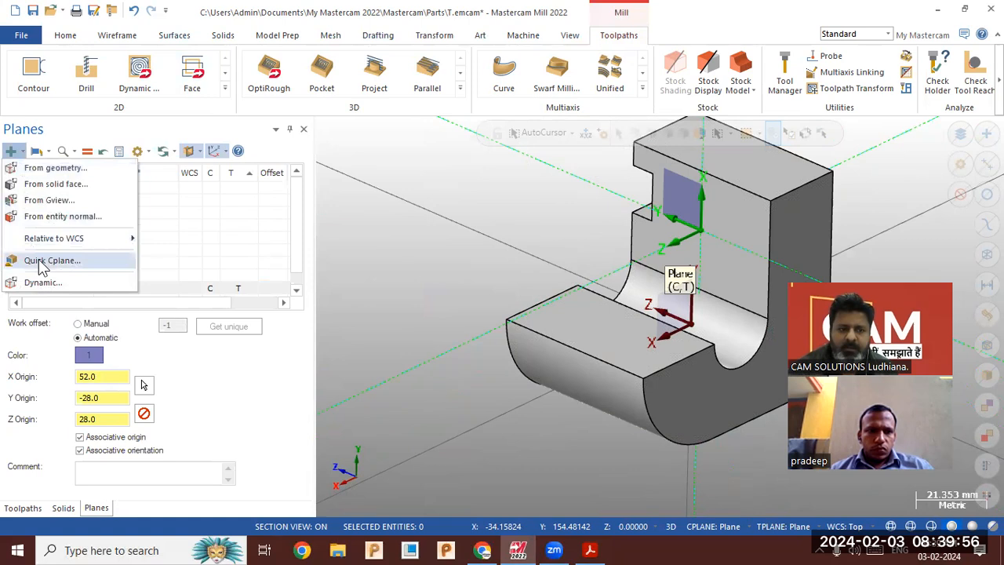
{"action": "left_click", "coordinate": [64, 184]}
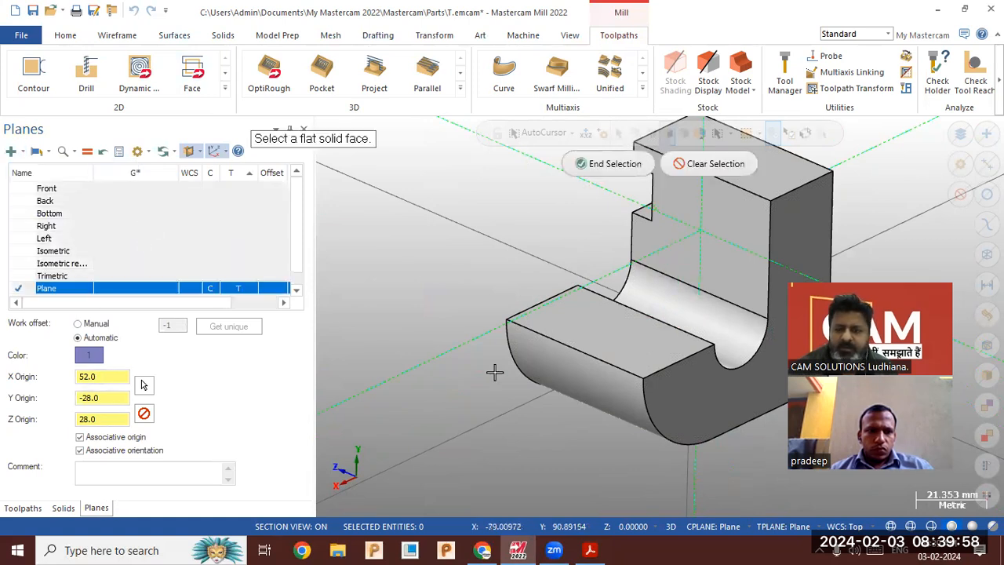
{"action": "left_click", "coordinate": [688, 387]}
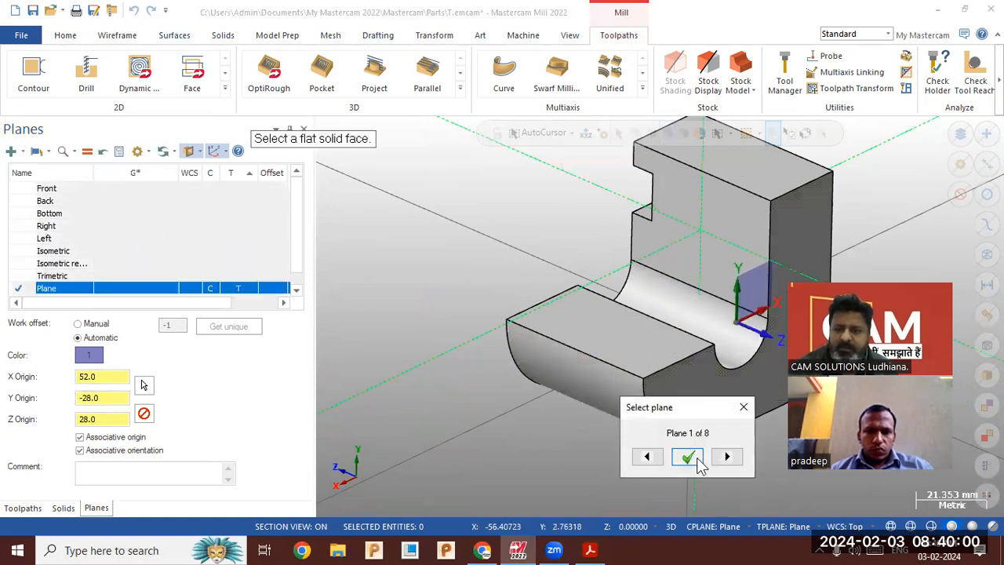
{"action": "left_click", "coordinate": [696, 458]}
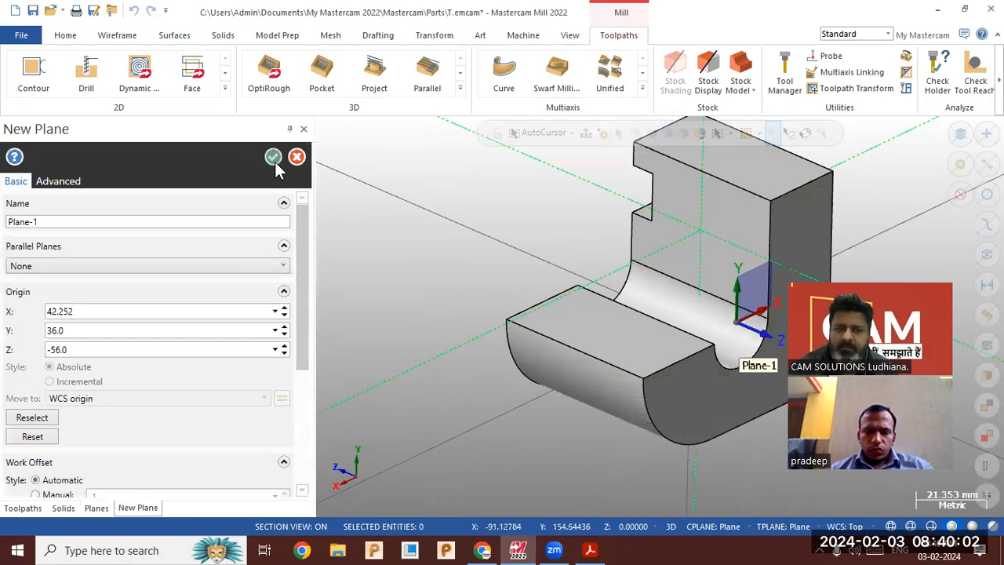
{"action": "left_click", "coordinate": [273, 158]}
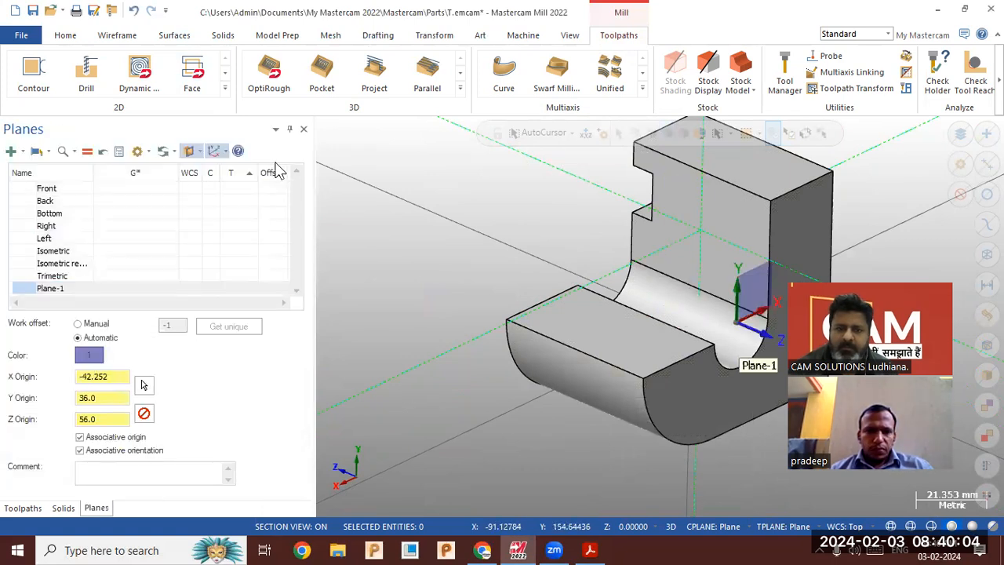
{"action": "scroll", "coordinate": [324, 319], "scroll_direction": "down", "scroll_amount": 2}
{"action": "scroll", "coordinate": [719, 385], "scroll_direction": "up", "scroll_amount": 2}
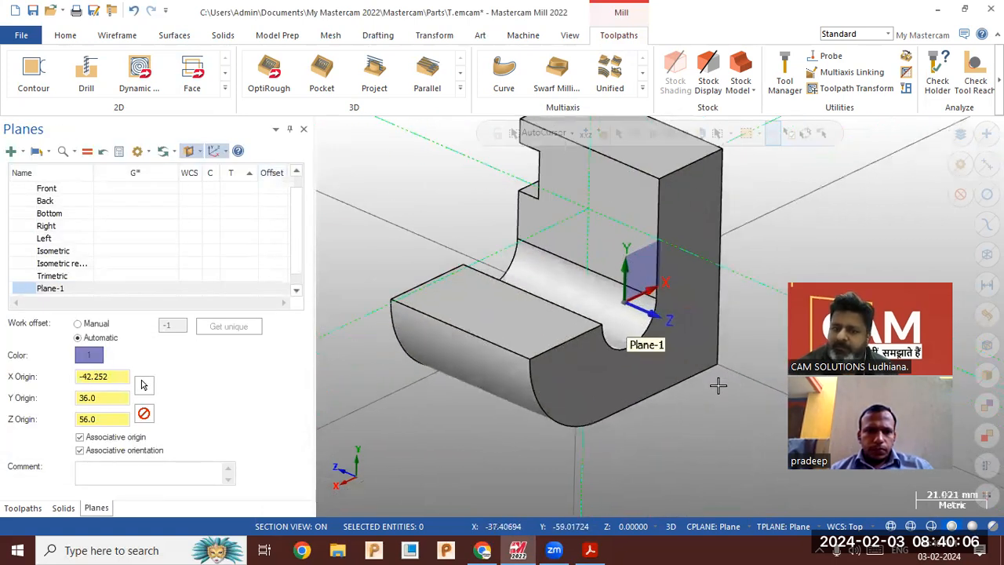
- Check the plate dimensions in the PDF drawing and draw a 32 mm vertical line up from the inner end corner of the base's flat top
{"action": "left_click", "coordinate": [591, 549]}
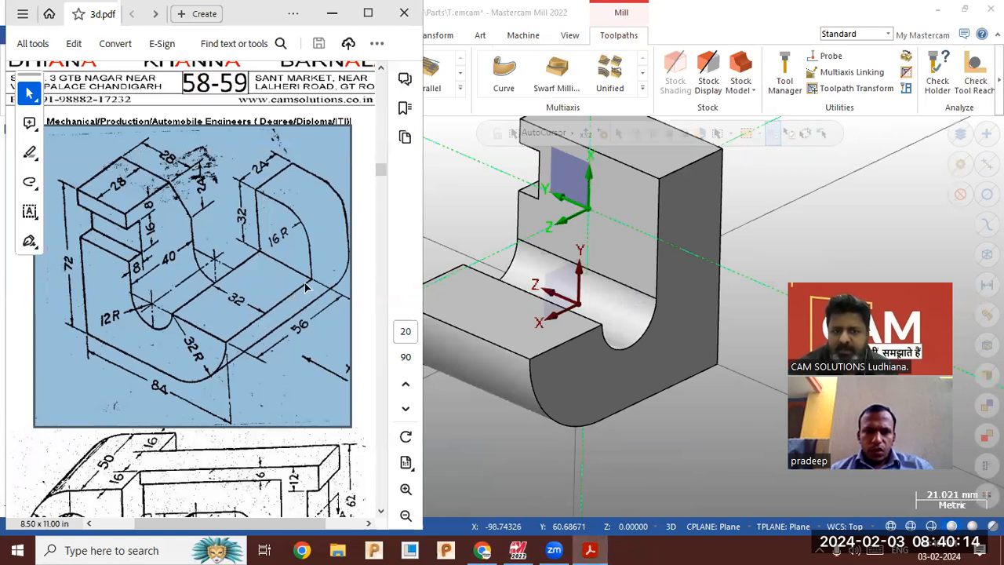
{"action": "key", "text": "alt+Tab"}
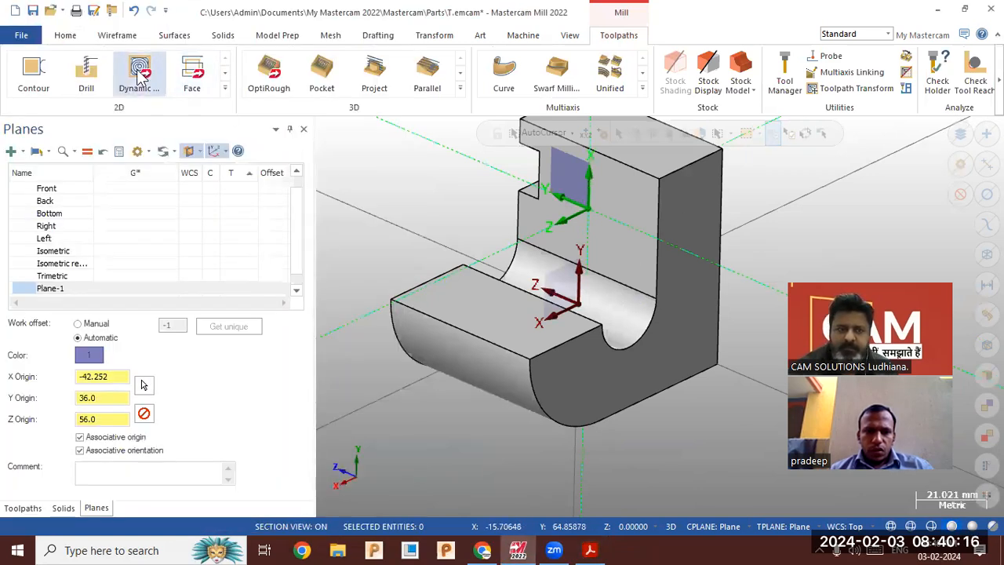
{"action": "left_click", "coordinate": [118, 35]}
{"action": "left_click", "coordinate": [106, 78]}
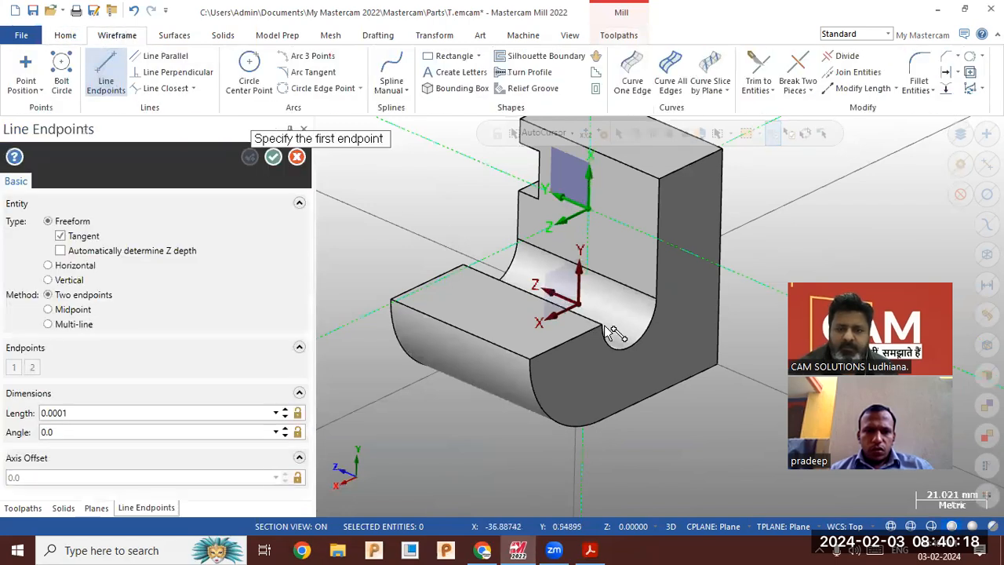
{"action": "left_click", "coordinate": [607, 330]}
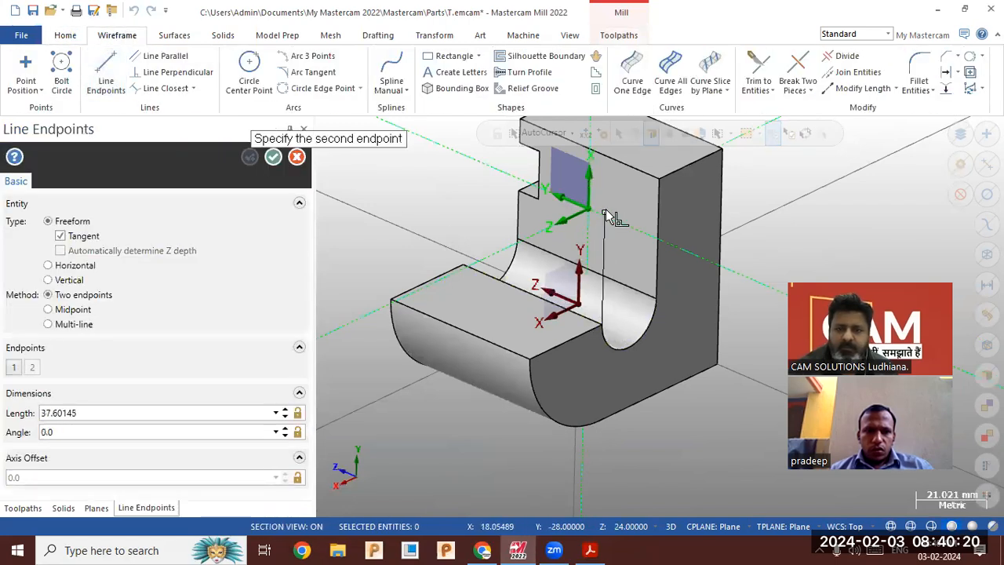
{"action": "left_click", "coordinate": [604, 209]}
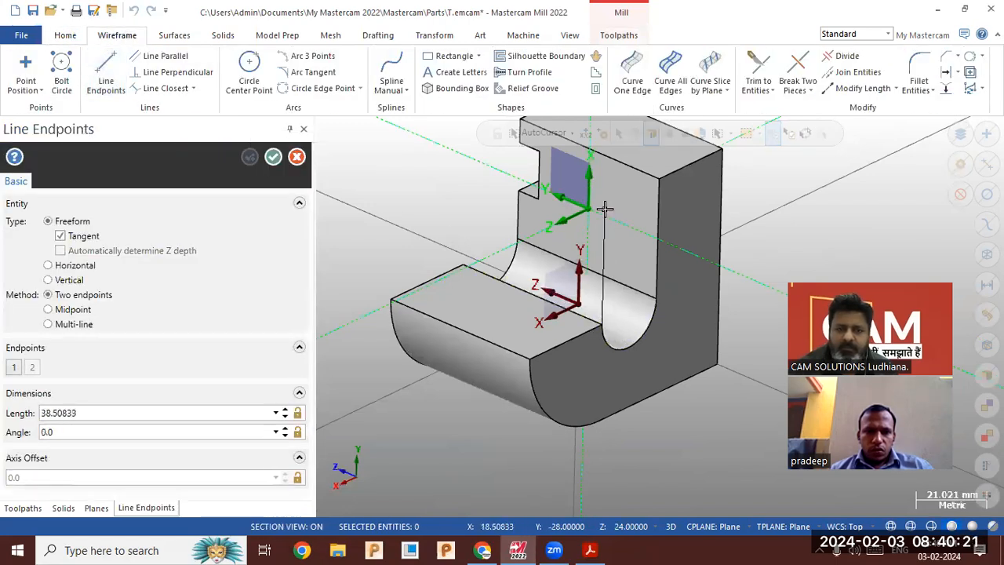
{"action": "left_click", "coordinate": [165, 407]}
{"action": "type", "text": "32"}
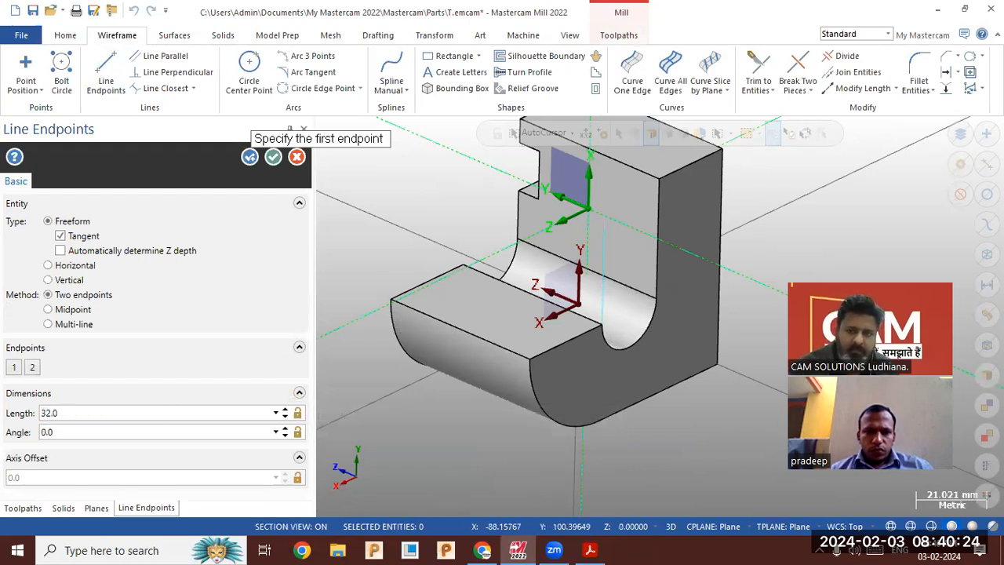
{"action": "left_click", "coordinate": [250, 157]}
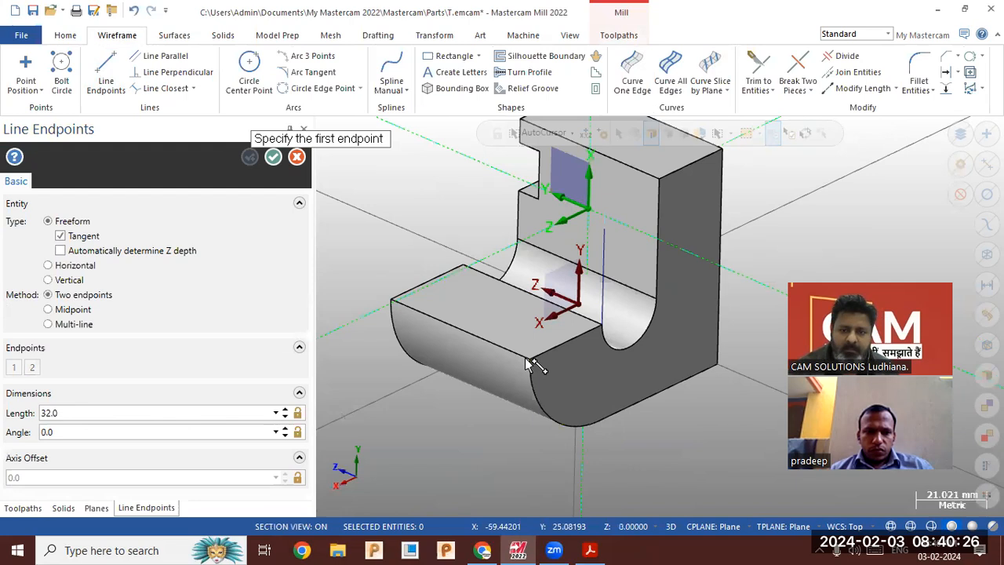
- Draw a second 32 mm vertical line up from the outer end corner of the base's flat top
{"action": "left_click", "coordinate": [529, 357]}
{"action": "left_click", "coordinate": [528, 275]}
{"action": "left_click", "coordinate": [155, 414]}
{"action": "type", "text": "3"}
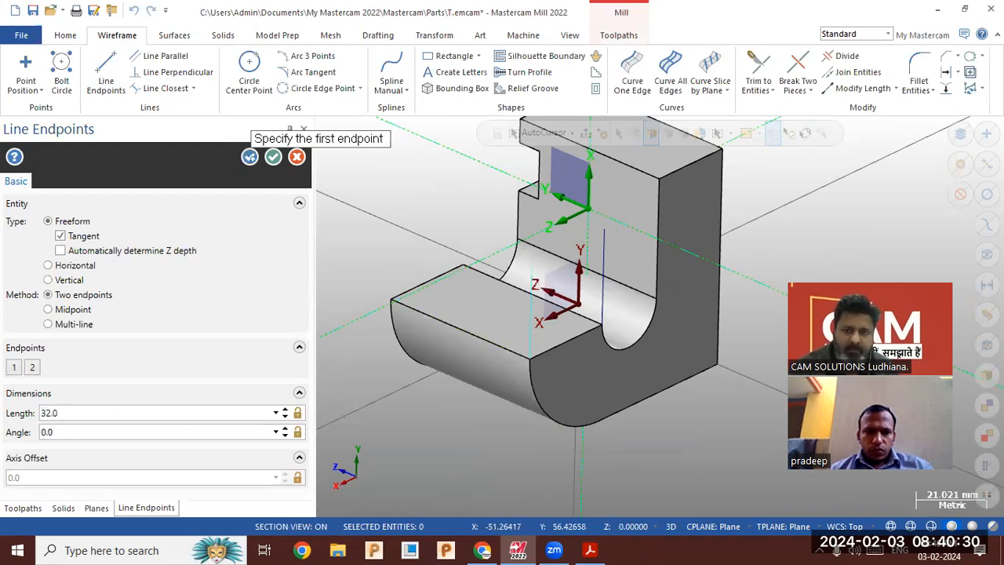
{"action": "left_click", "coordinate": [273, 157]}
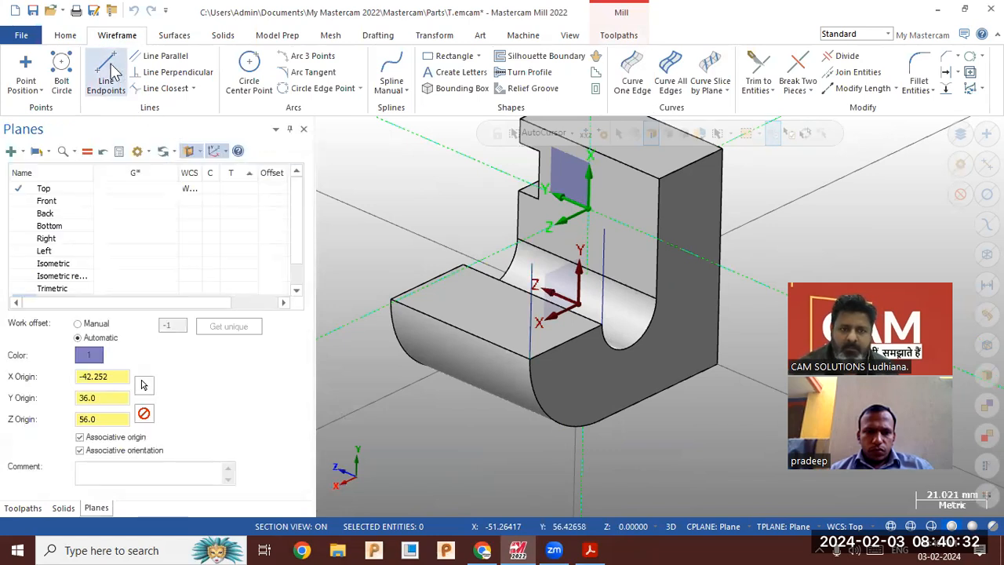
- Connect the upper endpoints of the two vertical lines with a straight line
{"action": "left_click", "coordinate": [106, 72]}
{"action": "left_click", "coordinate": [537, 263]}
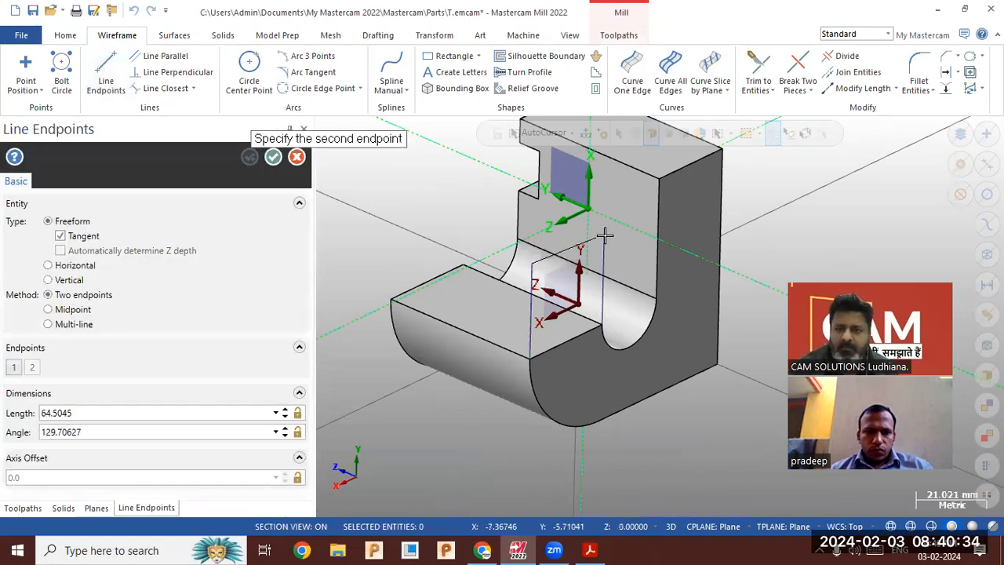
{"action": "left_click", "coordinate": [598, 231]}
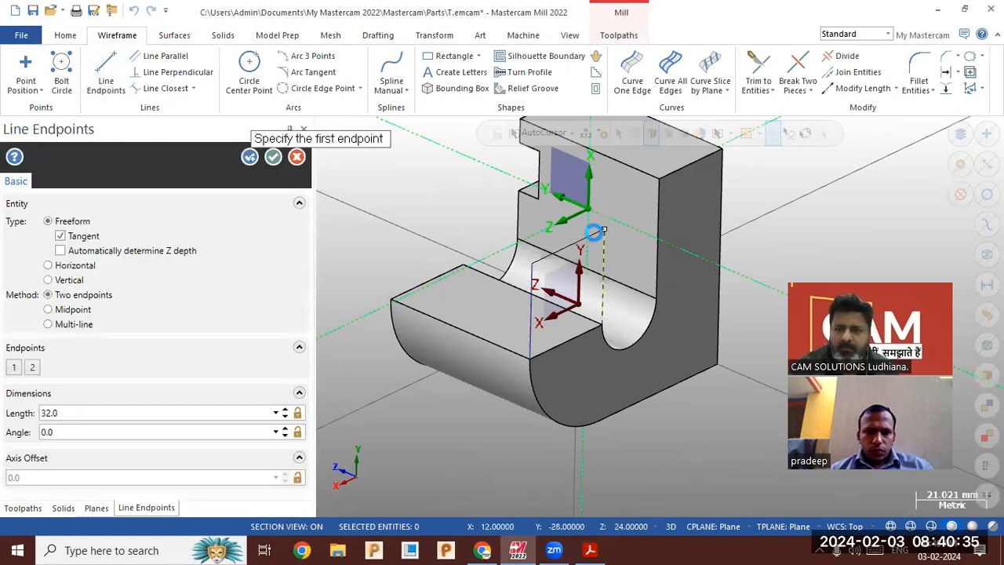
{"action": "left_click", "coordinate": [273, 157]}
{"action": "scroll", "coordinate": [455, 320], "scroll_direction": "up", "scroll_amount": 2}
{"action": "scroll", "coordinate": [473, 480], "scroll_direction": "down", "scroll_amount": 1}
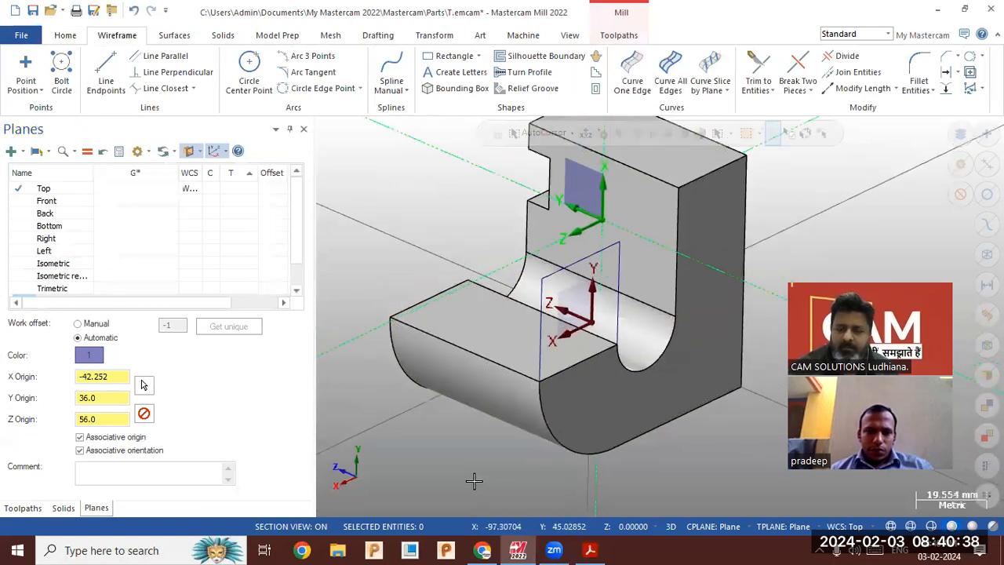
{"action": "left_click", "coordinate": [106, 74]}
{"action": "left_click", "coordinate": [645, 332]}
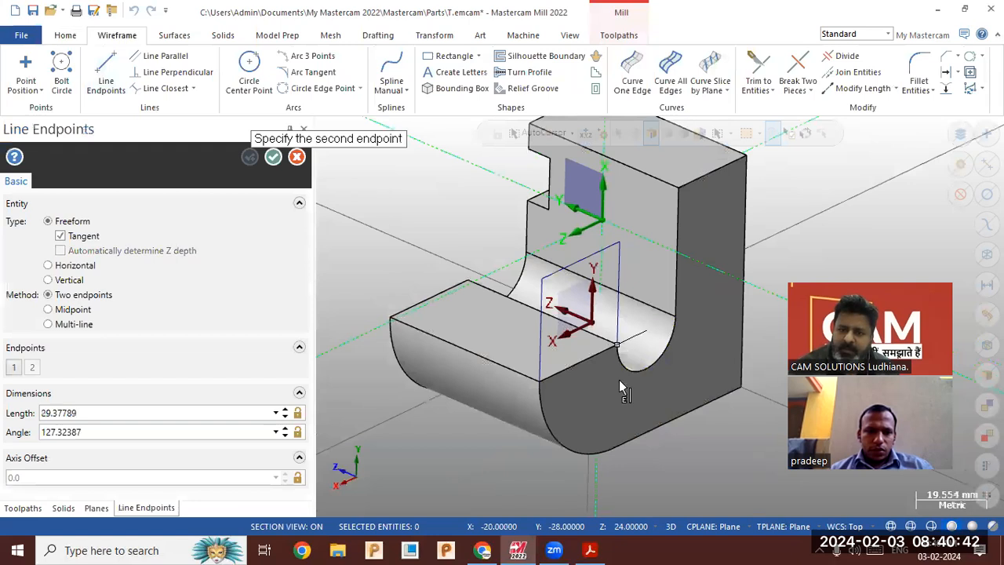
{"action": "left_click", "coordinate": [296, 157]}
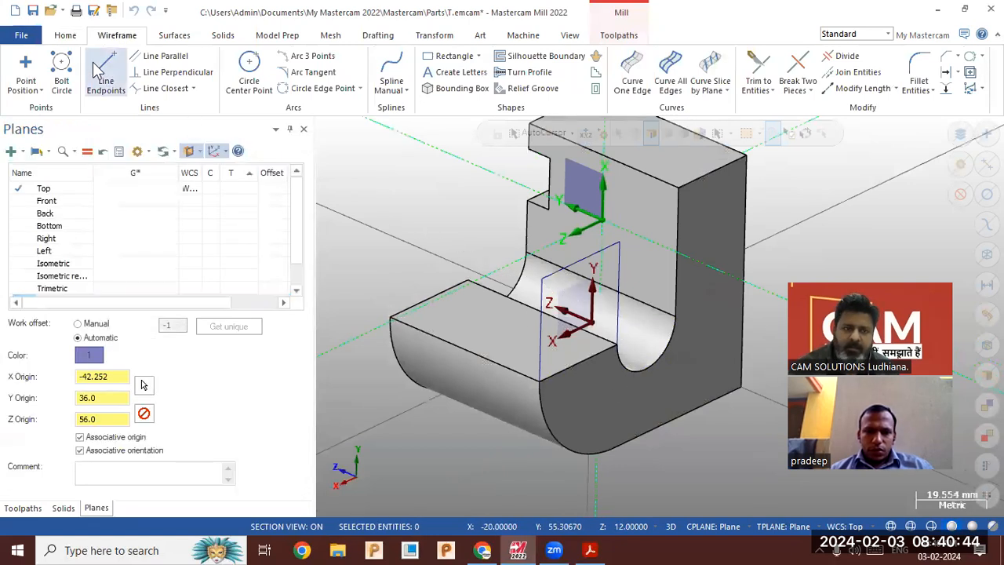
- Lengthen the inner vertical line downward by 32 mm and create a curve from the rounded lower edge of the end face
{"action": "left_click", "coordinate": [863, 89]}
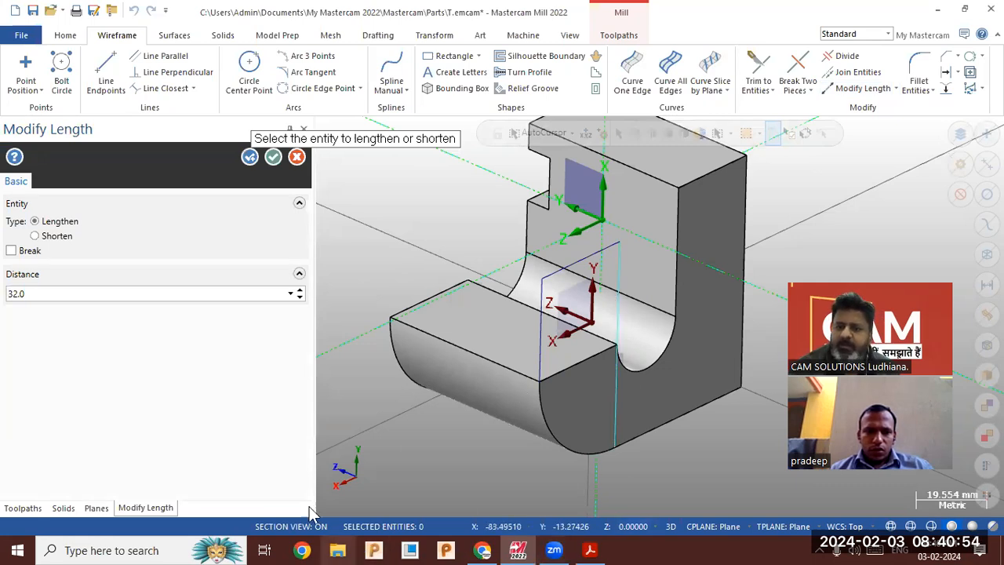
{"action": "left_click", "coordinate": [273, 157]}
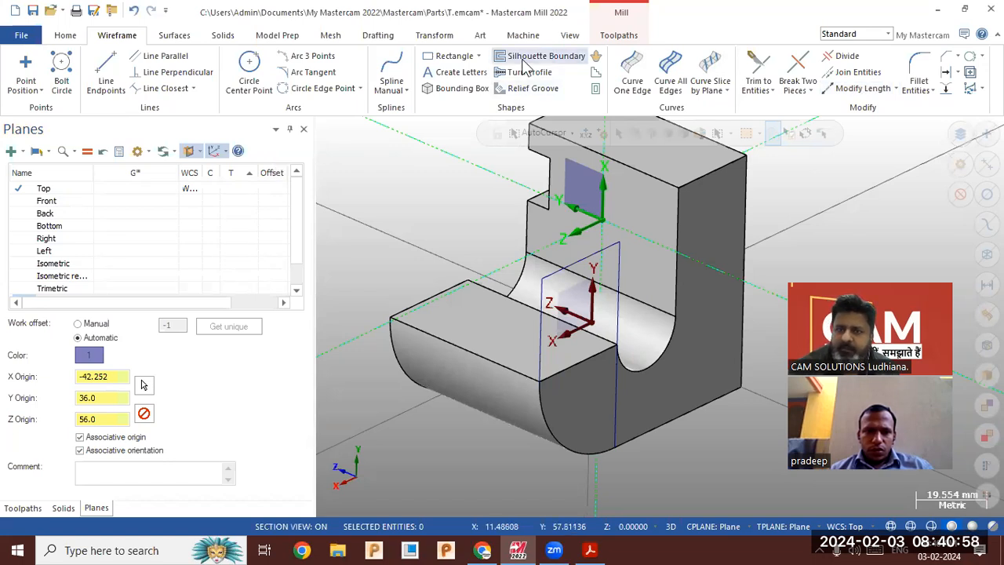
{"action": "left_click", "coordinate": [632, 82]}
{"action": "left_click", "coordinate": [558, 443]}
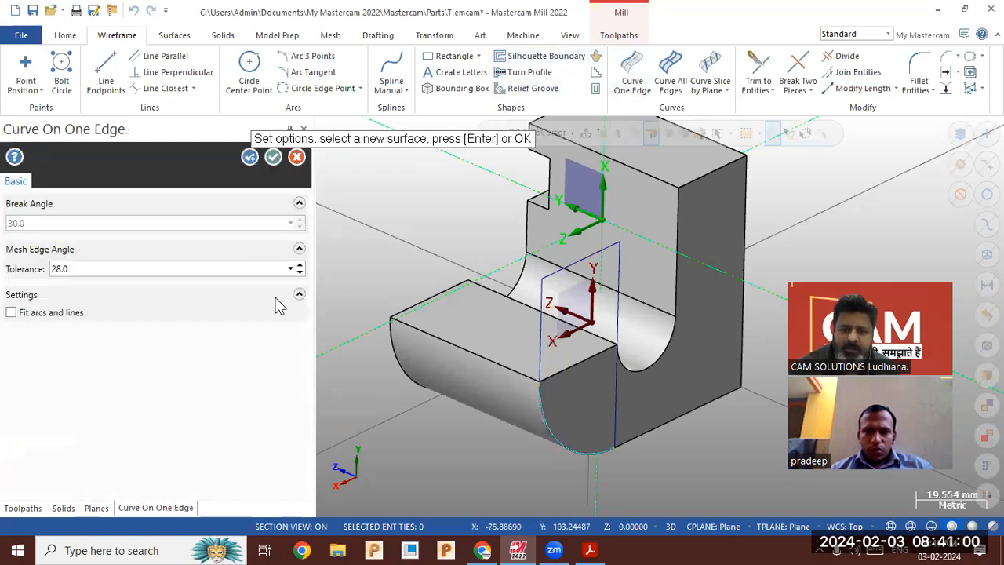
{"action": "key", "text": "Return"}
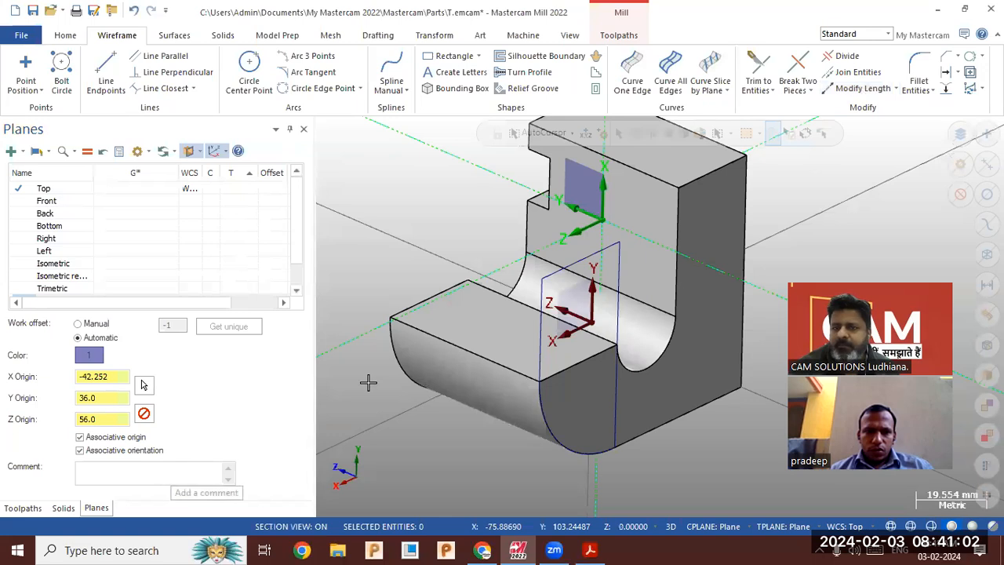
{"action": "left_click", "coordinate": [916, 69]}
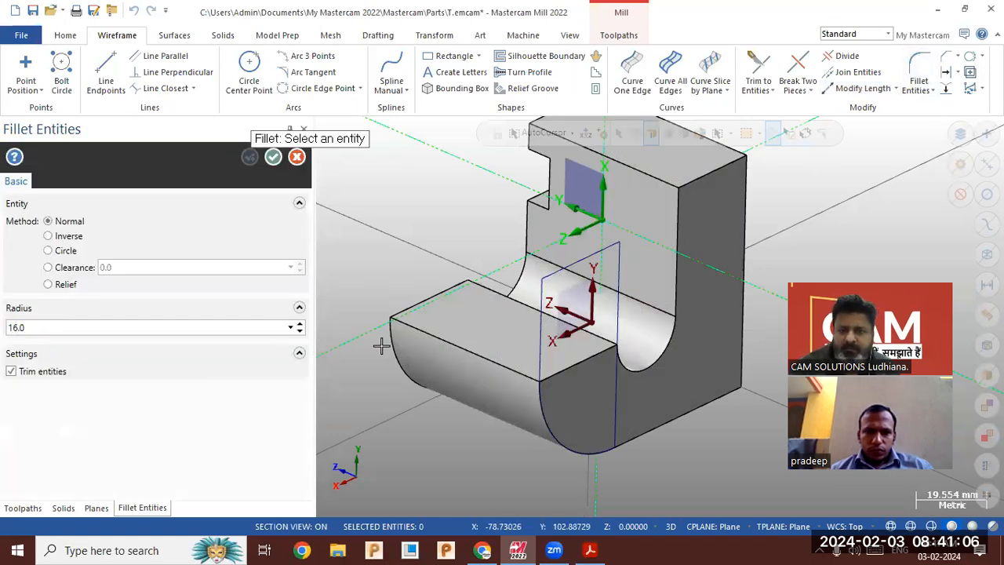
{"action": "left_click", "coordinate": [558, 273]}
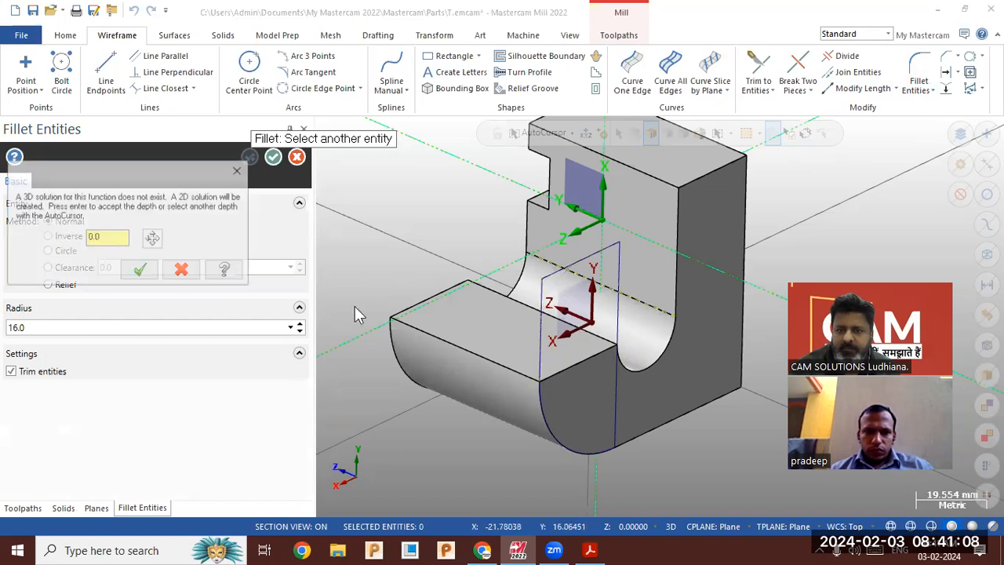
{"action": "left_click", "coordinate": [180, 269]}
{"action": "left_click", "coordinate": [567, 269]}
{"action": "left_click", "coordinate": [297, 158]}
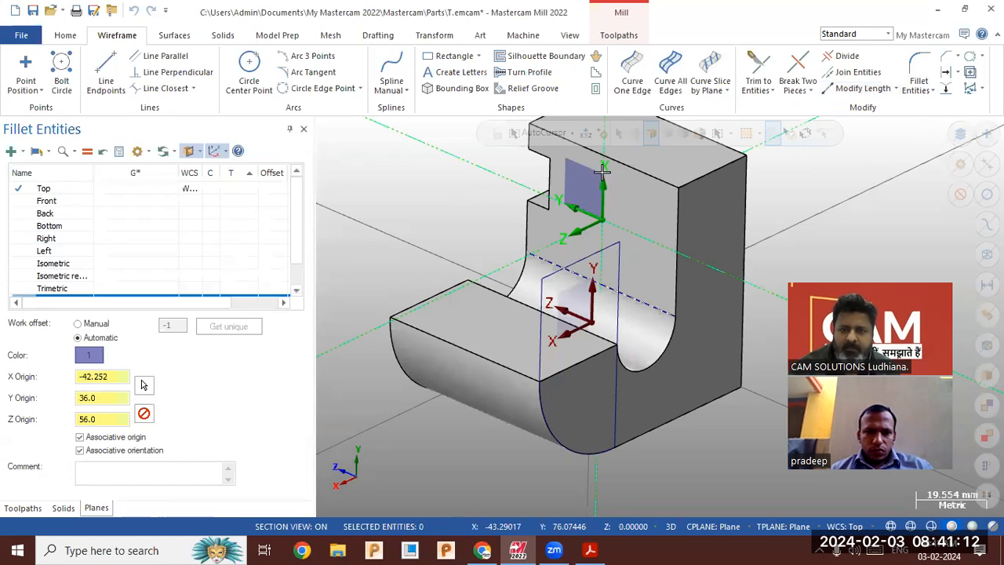
- Fillet the corner between the plate profile's upper line and outer vertical line with a 16 mm radius, trimming the entities
{"action": "left_click", "coordinate": [917, 77]}
{"action": "left_click", "coordinate": [562, 275]}
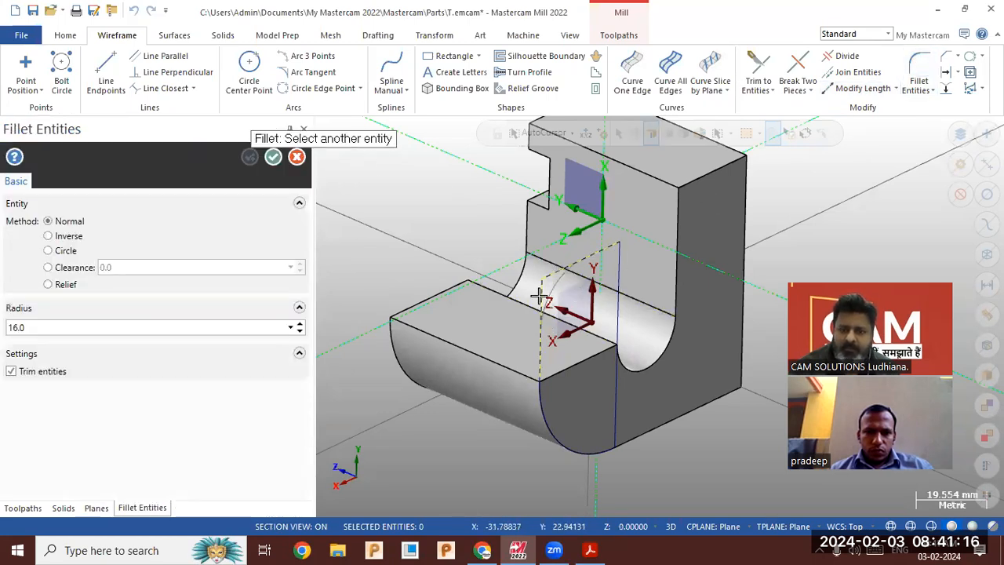
{"action": "left_click", "coordinate": [543, 308]}
{"action": "left_click", "coordinate": [273, 158]}
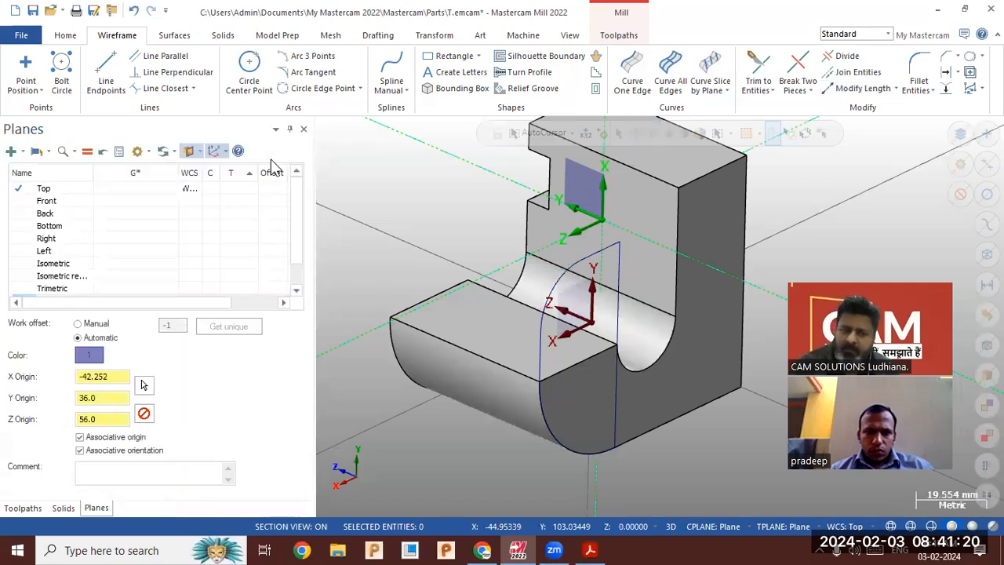
- Start a solid extrude of the closed rounded-plate chain with the Add boss type
{"action": "left_click", "coordinate": [223, 35]}
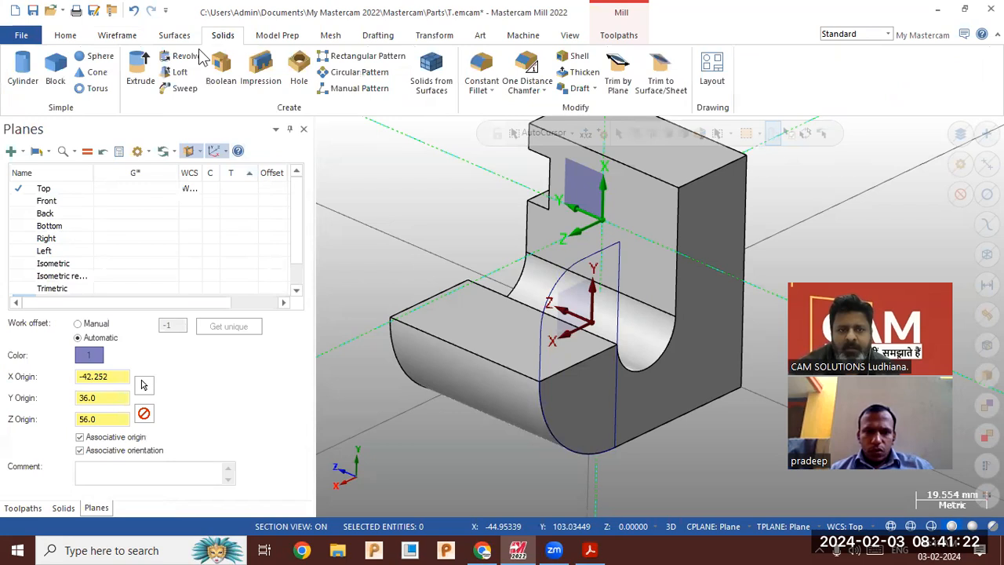
{"action": "left_click", "coordinate": [140, 70]}
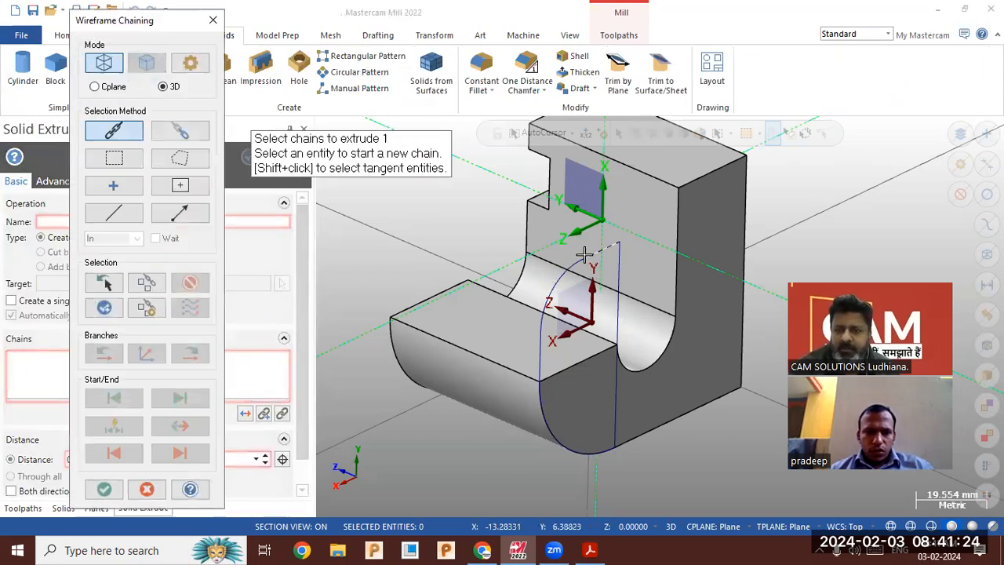
{"action": "left_click", "coordinate": [597, 251]}
{"action": "left_click", "coordinate": [104, 489]}
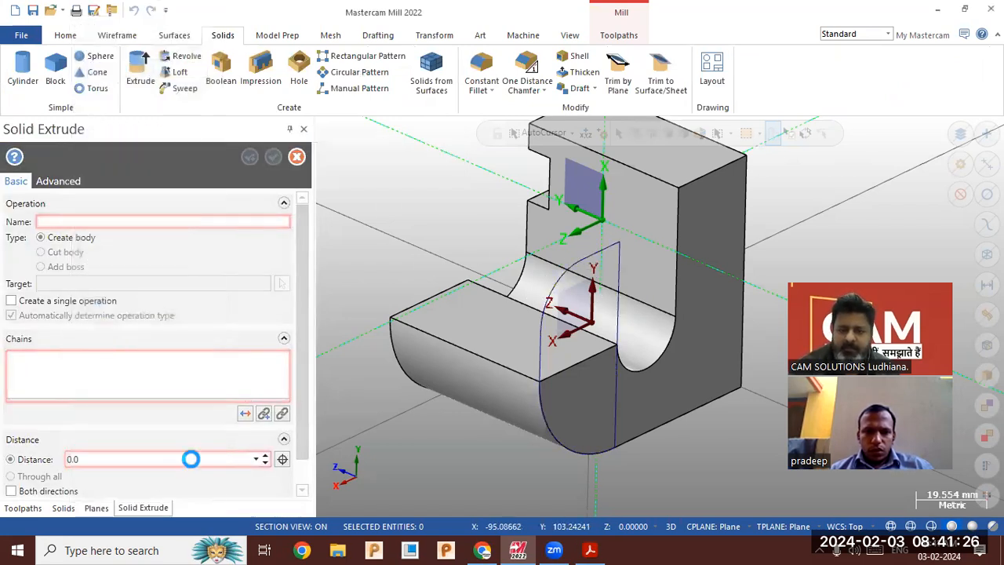
{"action": "left_click", "coordinate": [77, 268]}
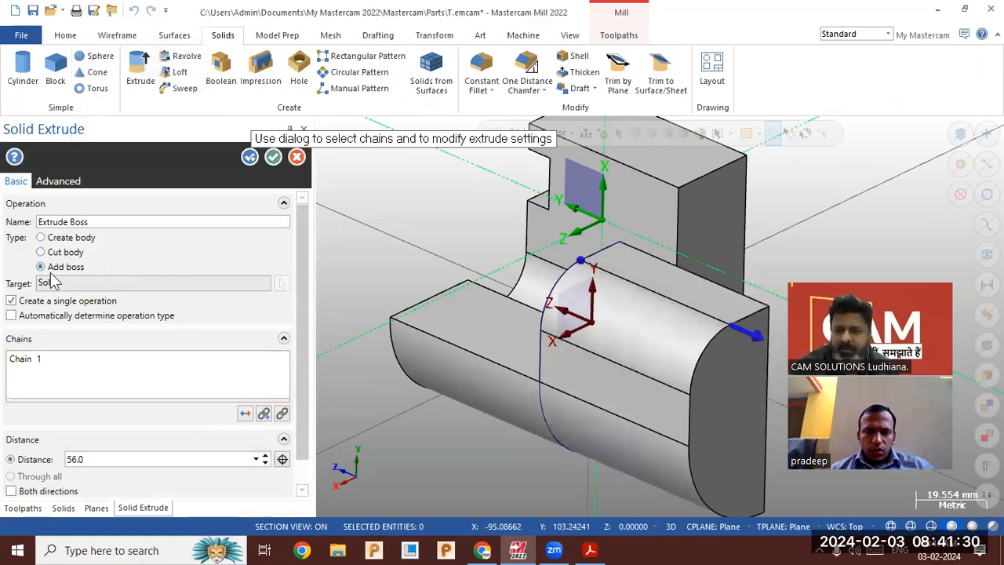
- Check the plate thickness in the PDF drawing, set the boss extrusion distance to 24 mm and finish the extrude
{"action": "left_click", "coordinate": [590, 550]}
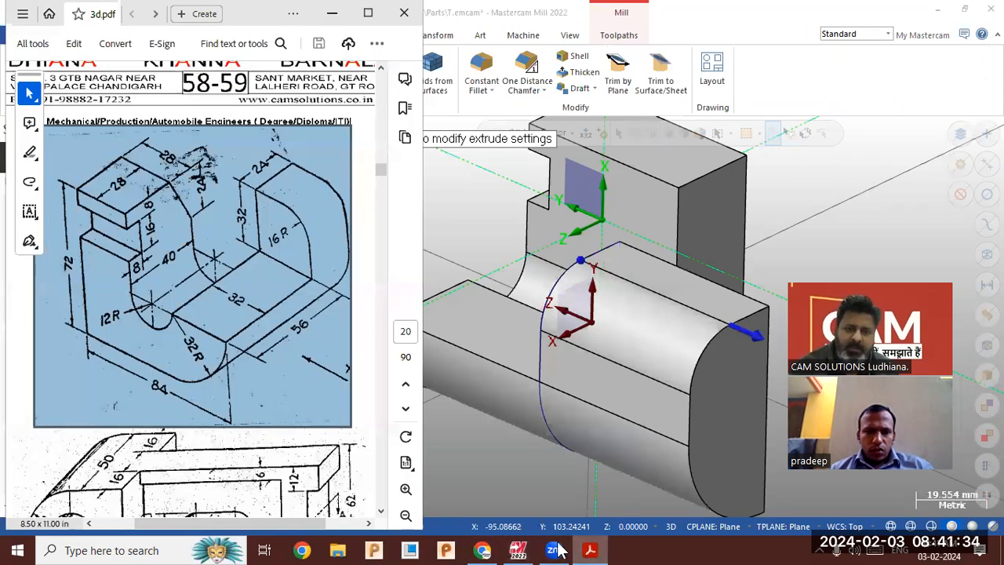
{"action": "left_click", "coordinate": [559, 550]}
{"action": "double_click", "coordinate": [111, 456]}
{"action": "type", "text": "24"}
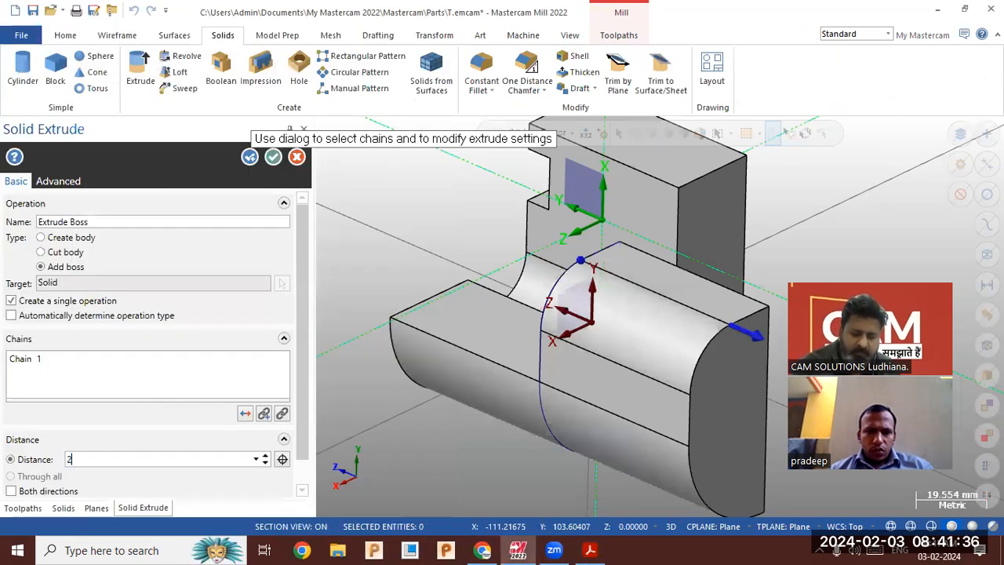
{"action": "key", "text": "Return"}
{"action": "middle_click_drag", "start_coordinate": [439, 351], "coordinate": [558, 379]}
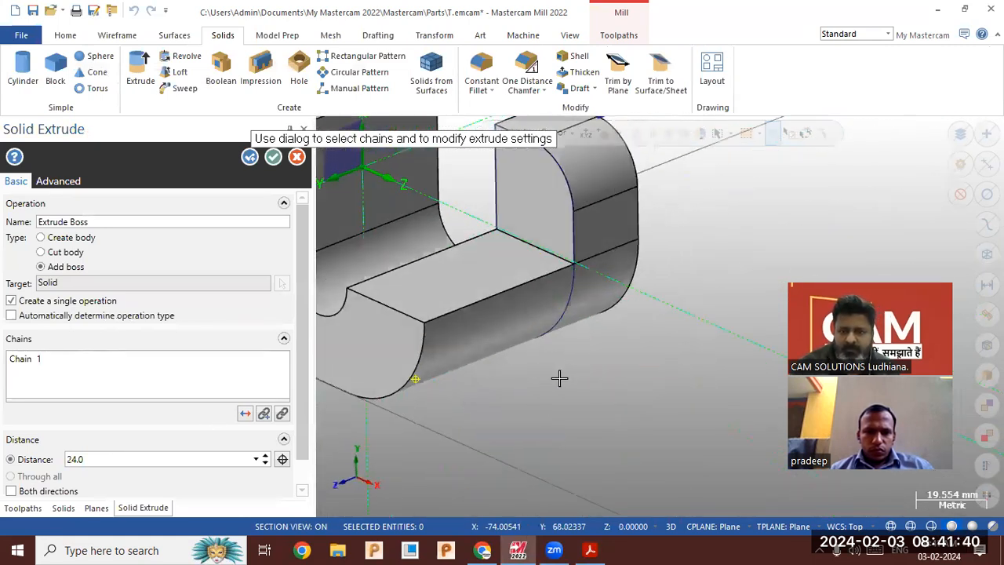
{"action": "scroll", "coordinate": [591, 282], "scroll_direction": "down", "scroll_amount": 3}
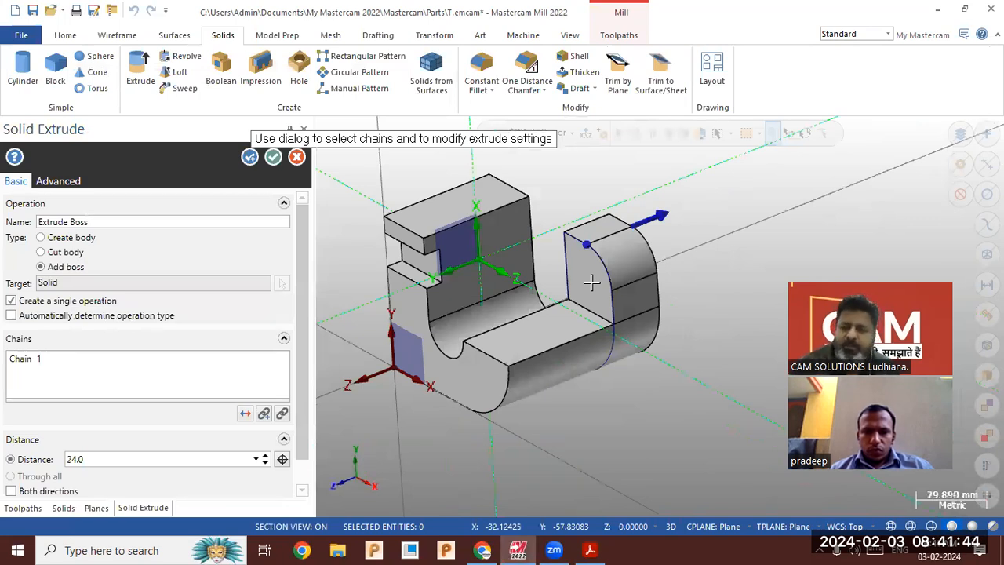
{"action": "left_click", "coordinate": [271, 157]}
- Select all the plate's wireframe curves and blank them from the display
{"action": "middle_click_drag", "start_coordinate": [690, 395], "coordinate": [656, 291]}
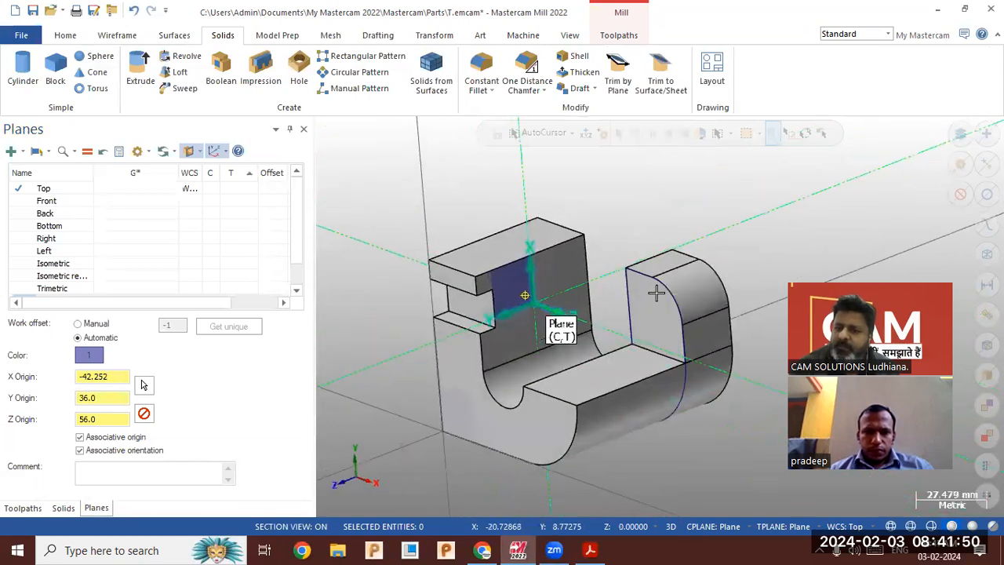
{"action": "left_click", "coordinate": [987, 253]}
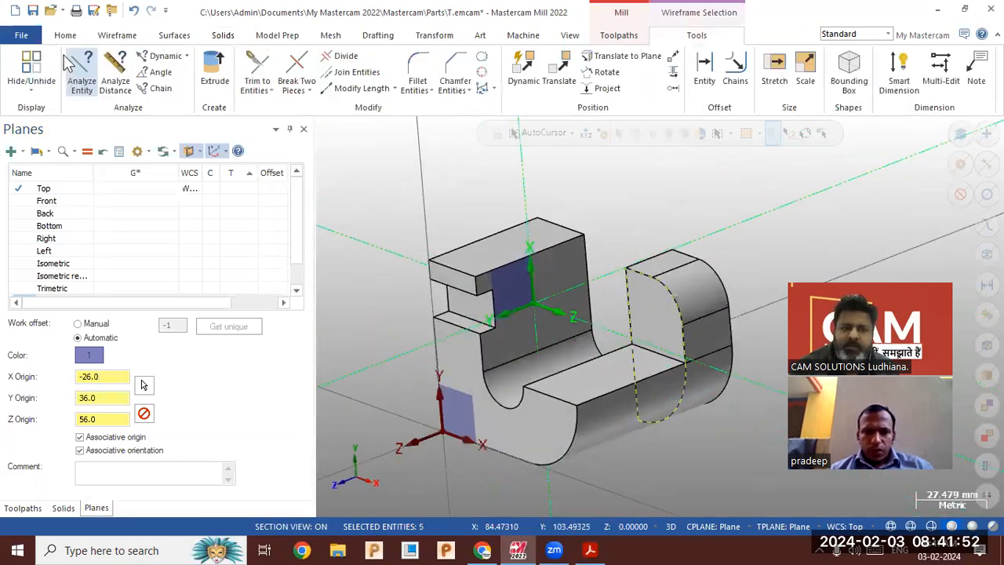
{"action": "left_click", "coordinate": [65, 37]}
{"action": "left_click", "coordinate": [575, 90]}
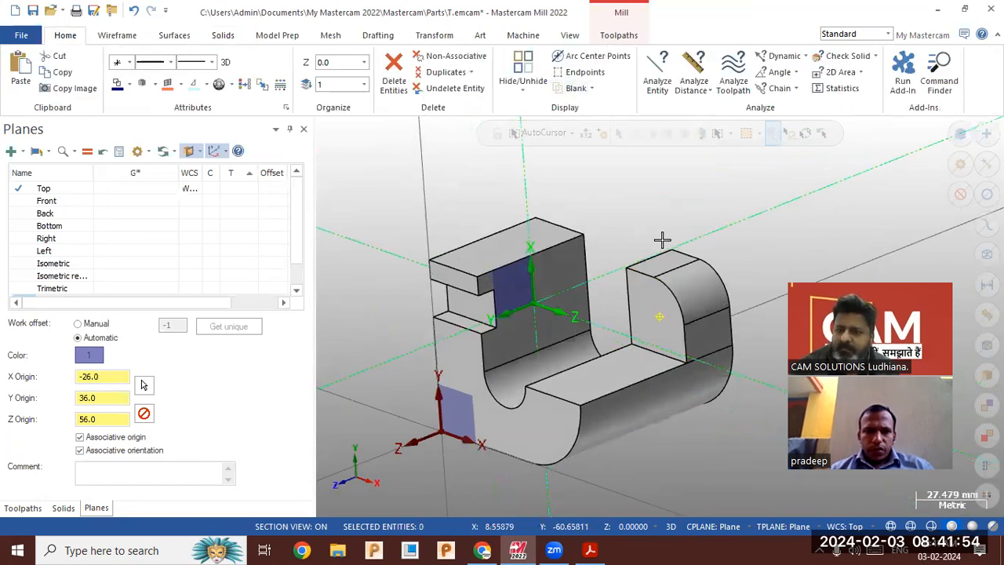
{"action": "middle_click_drag", "start_coordinate": [656, 243], "coordinate": [656, 248]}
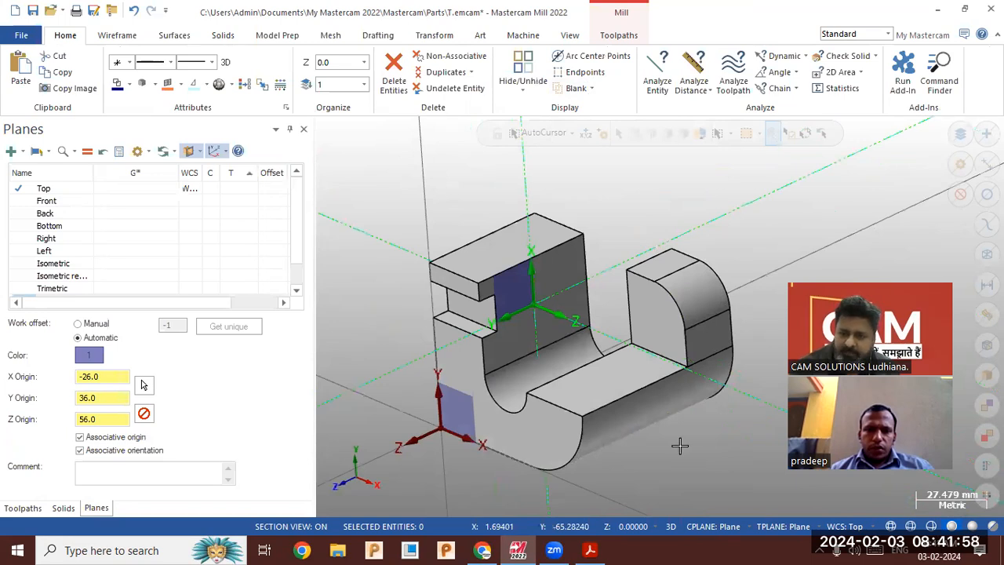
- Check the dimensions of the notched block's top in the PDF drawing and compare them with the model
{"action": "left_click", "coordinate": [591, 551]}
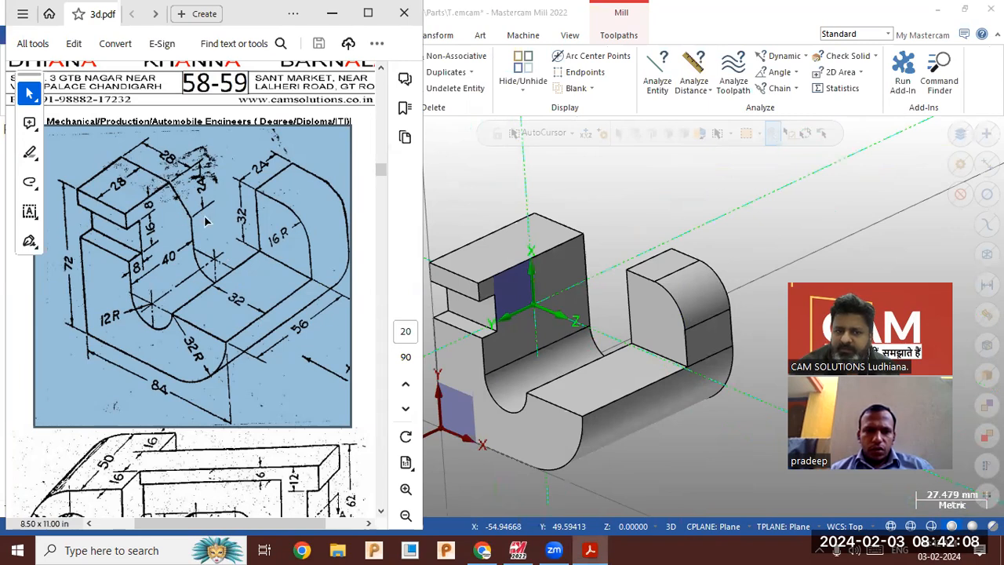
{"action": "left_click", "coordinate": [548, 185]}
{"action": "middle_click_drag", "start_coordinate": [549, 211], "coordinate": [657, 183]}
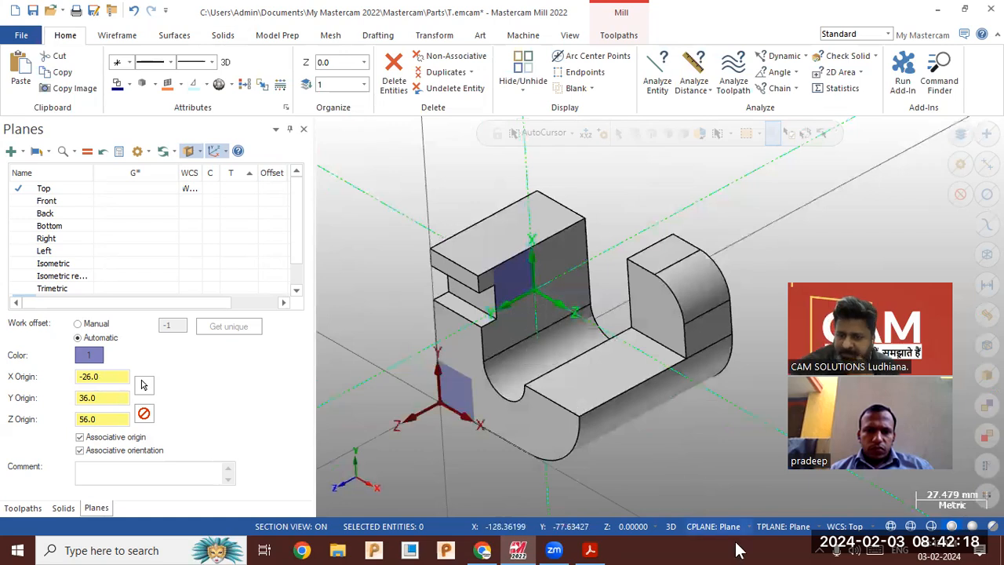
- Try the Top, Right and Front planes one after another as the construction plane
{"action": "left_click", "coordinate": [718, 526]}
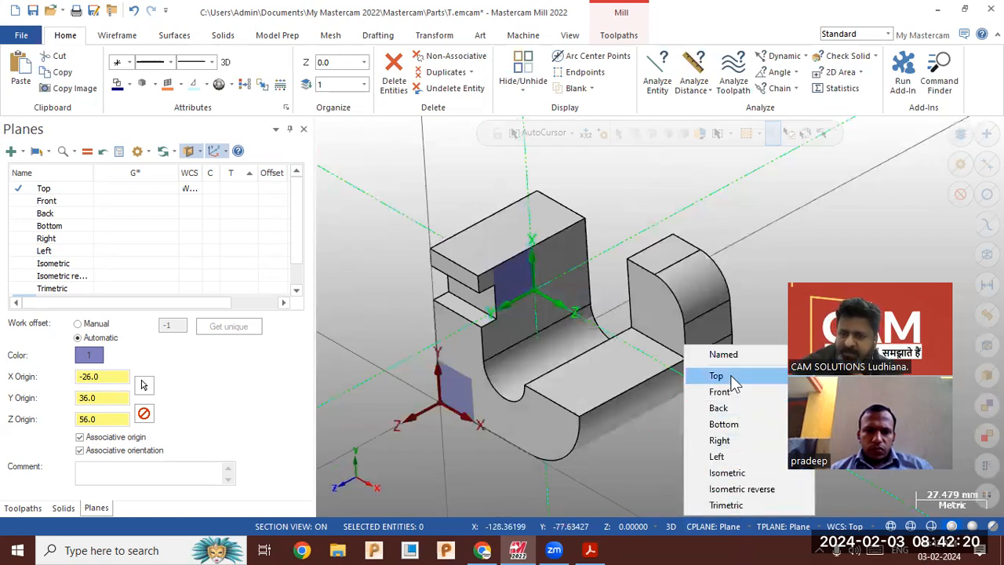
{"action": "left_click", "coordinate": [729, 378]}
{"action": "left_click", "coordinate": [718, 526]}
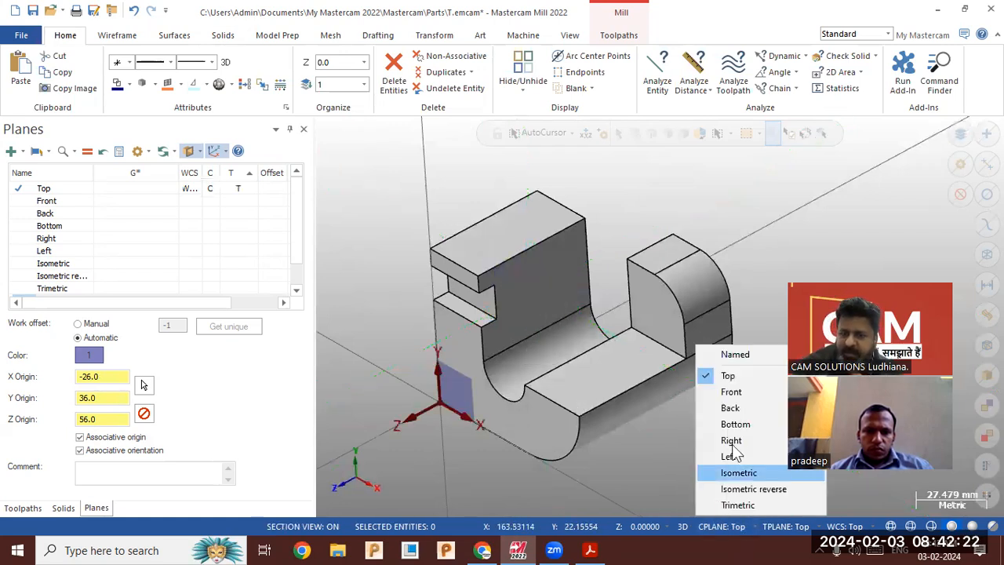
{"action": "left_click", "coordinate": [731, 440]}
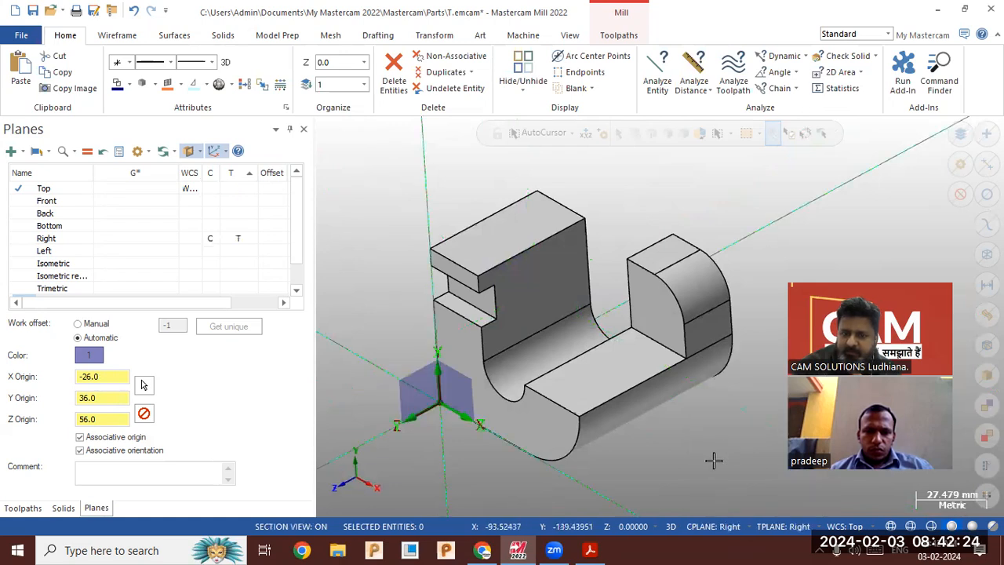
{"action": "left_click", "coordinate": [733, 526]}
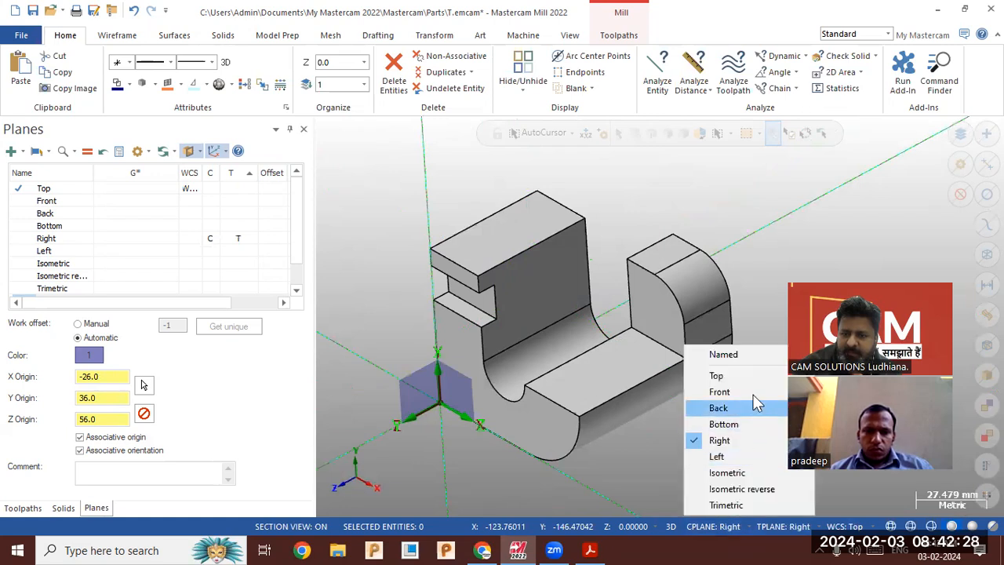
{"action": "left_click", "coordinate": [755, 393]}
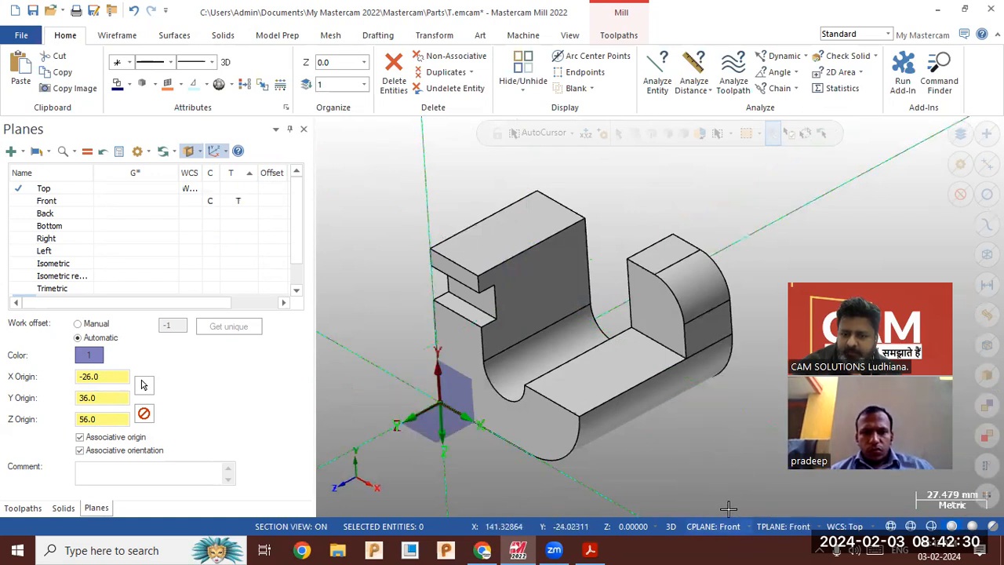
- Set both the construction plane and the WCS to the Back plane
{"action": "left_click", "coordinate": [729, 526]}
{"action": "left_click", "coordinate": [742, 408]}
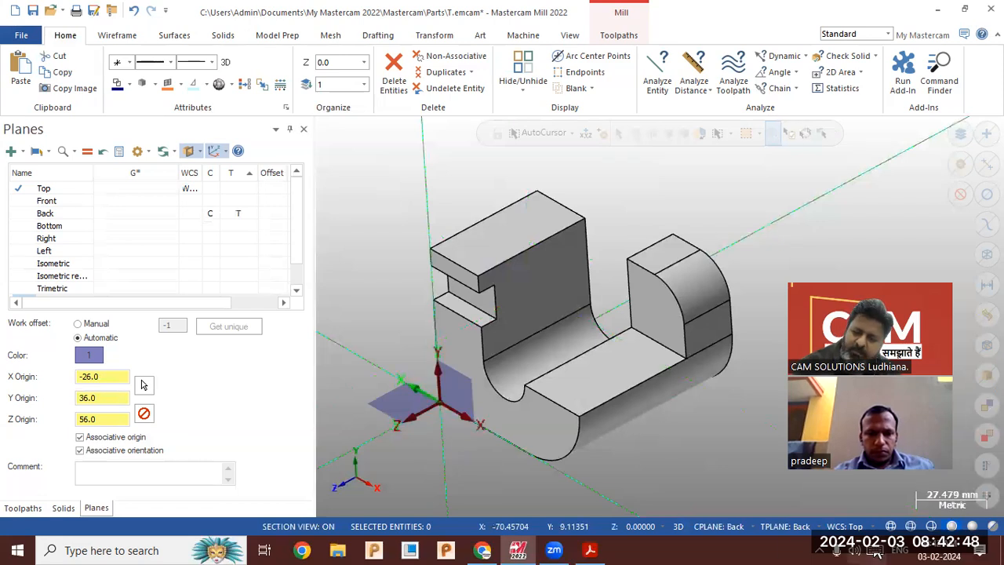
{"action": "left_click", "coordinate": [854, 527]}
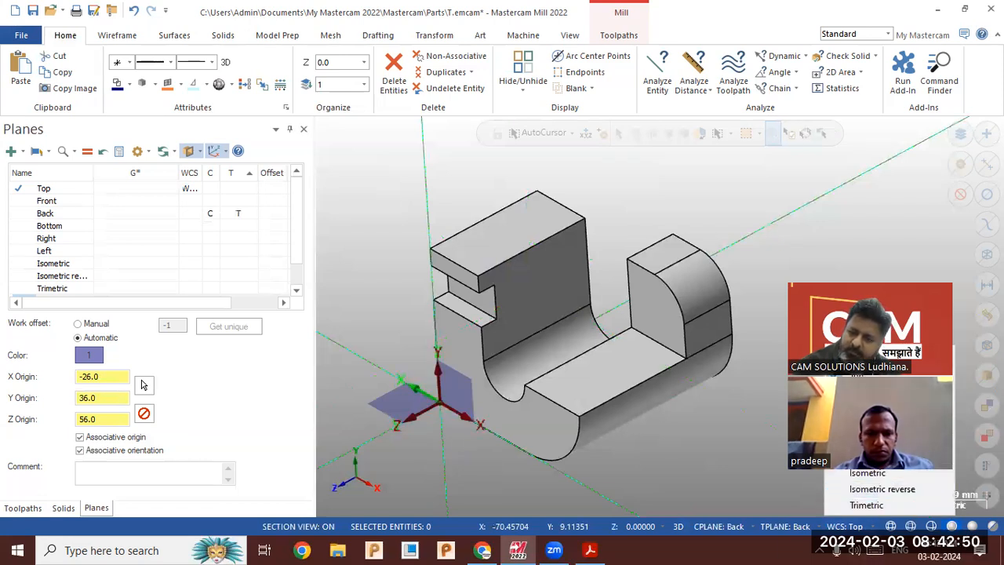
{"action": "left_click", "coordinate": [861, 408]}
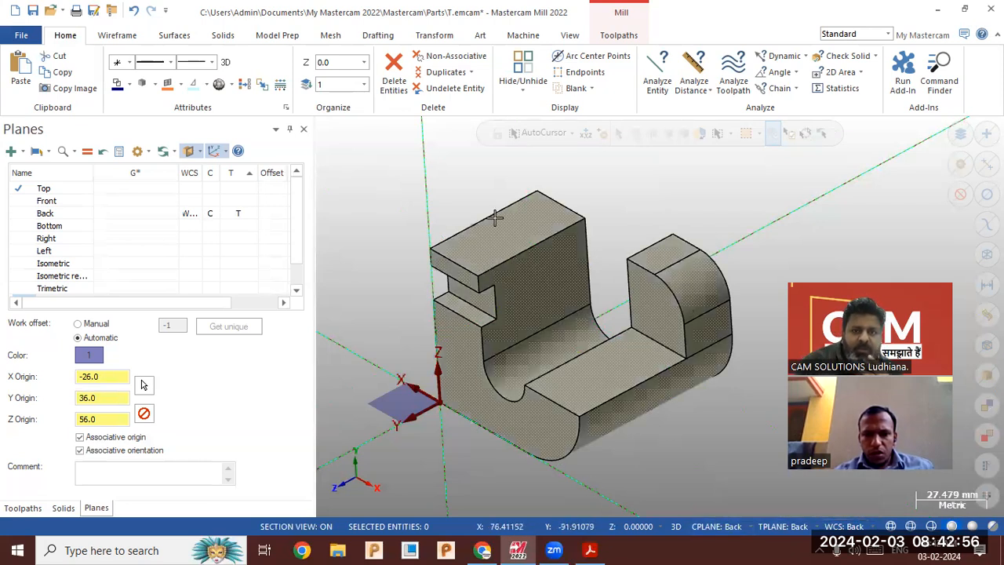
- Create edge curves along the rear short edge and the outer long edge of the notched block's top face
{"action": "left_click", "coordinate": [112, 37]}
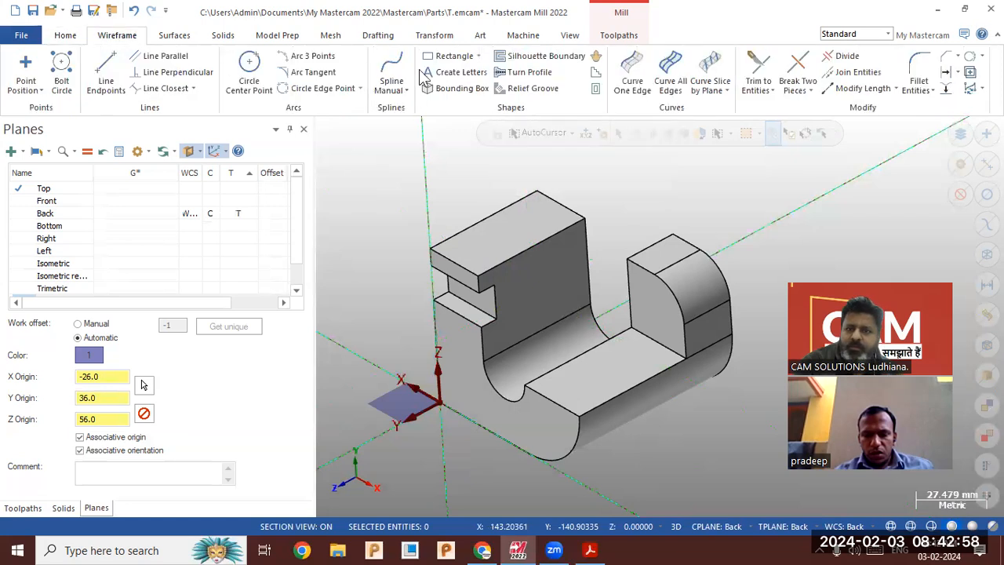
{"action": "left_click", "coordinate": [632, 75]}
{"action": "left_click", "coordinate": [564, 209]}
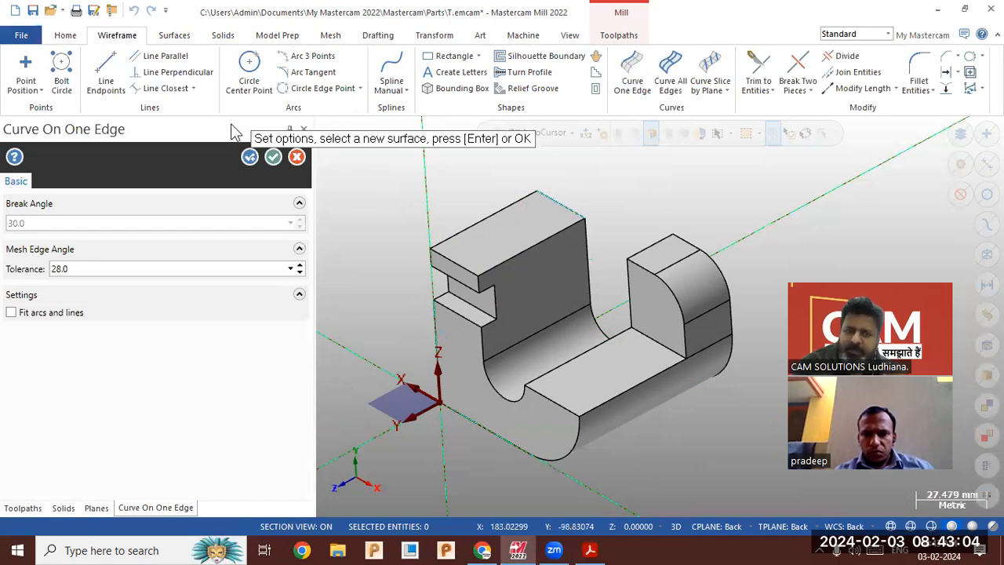
{"action": "left_click", "coordinate": [273, 157]}
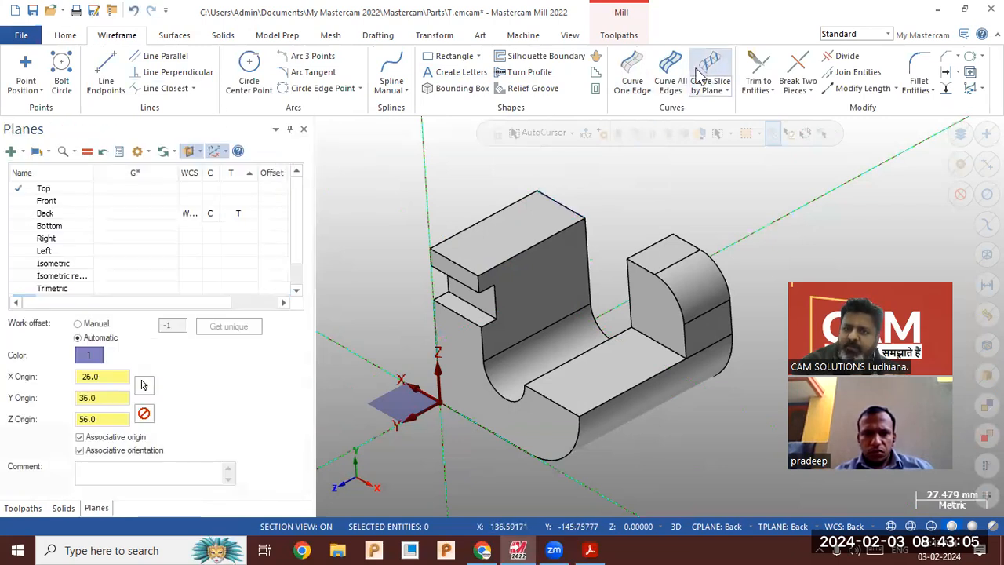
{"action": "left_click", "coordinate": [632, 75]}
{"action": "left_click", "coordinate": [512, 206]}
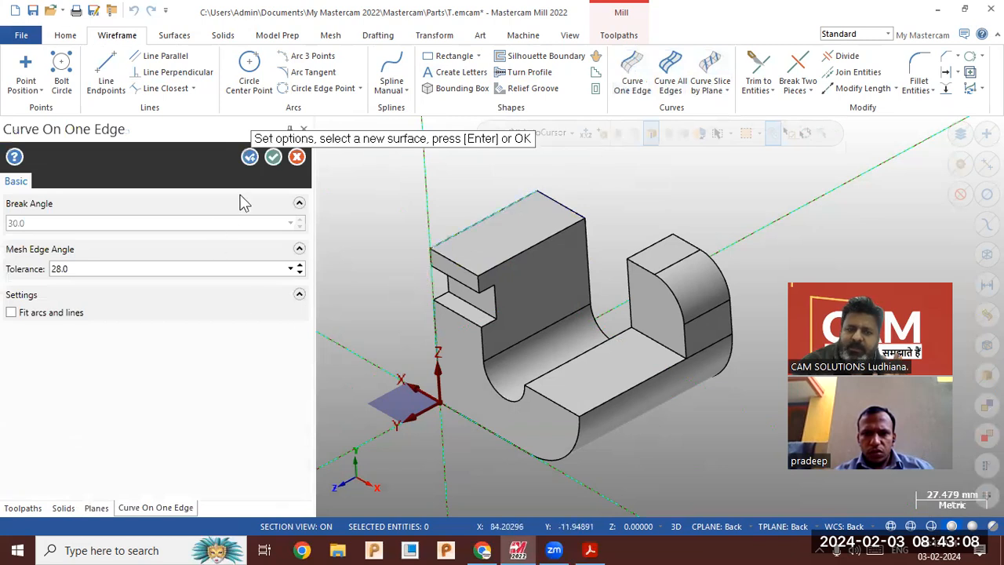
{"action": "left_click", "coordinate": [272, 157]}
- Check the block's top dimensions in the PDF drawing and create an edge curve along the top face's front short edge
{"action": "left_click", "coordinate": [591, 550]}
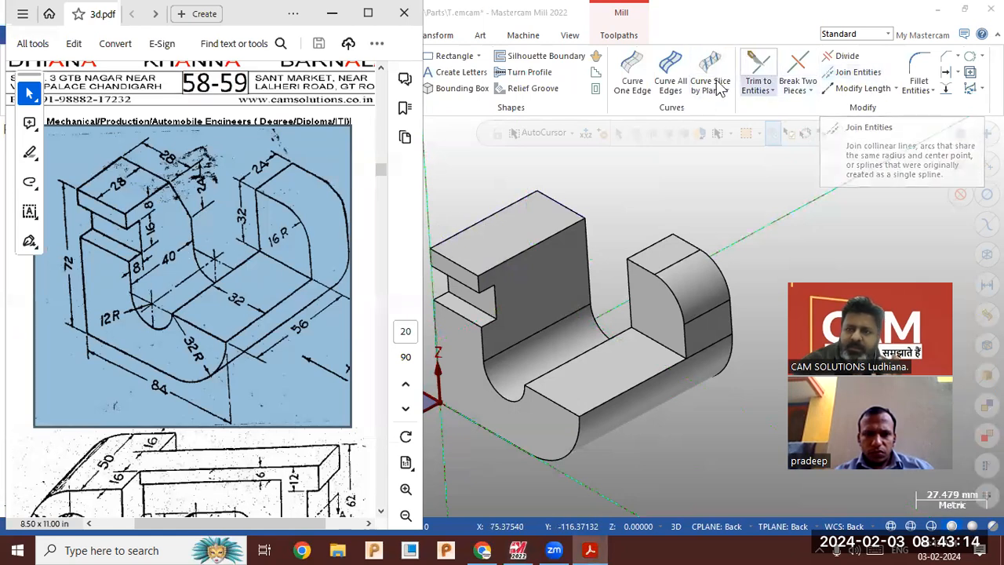
{"action": "left_click", "coordinate": [632, 79]}
{"action": "left_click", "coordinate": [633, 78]}
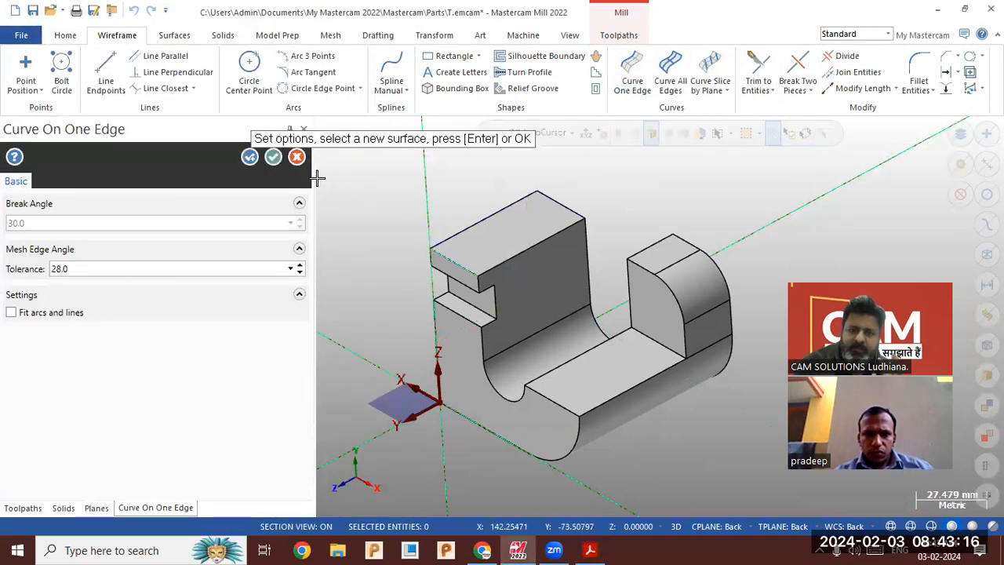
{"action": "left_click", "coordinate": [272, 159]}
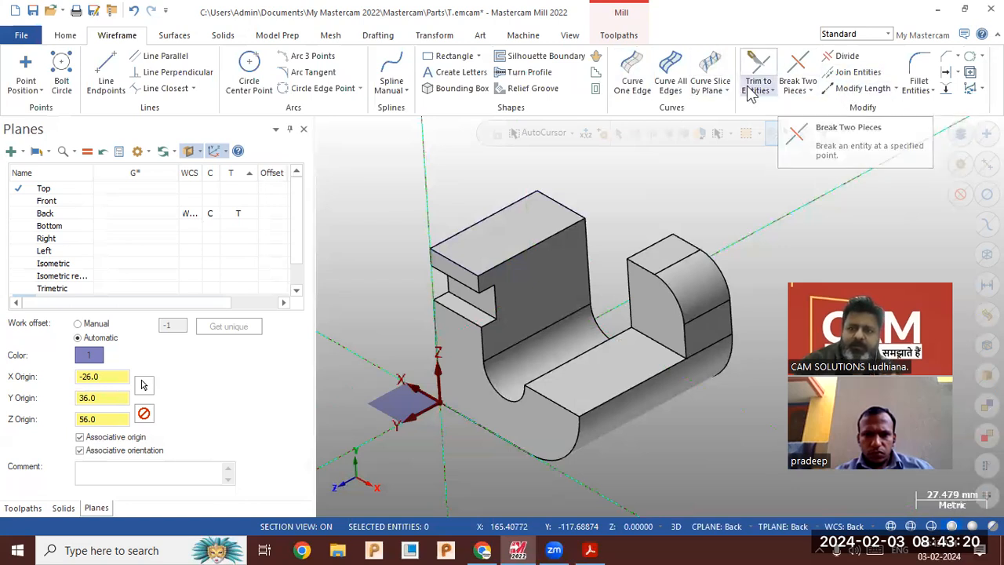
- Offset one copy of the front short edge curve 40 mm across the block's top face
{"action": "left_click", "coordinate": [970, 72]}
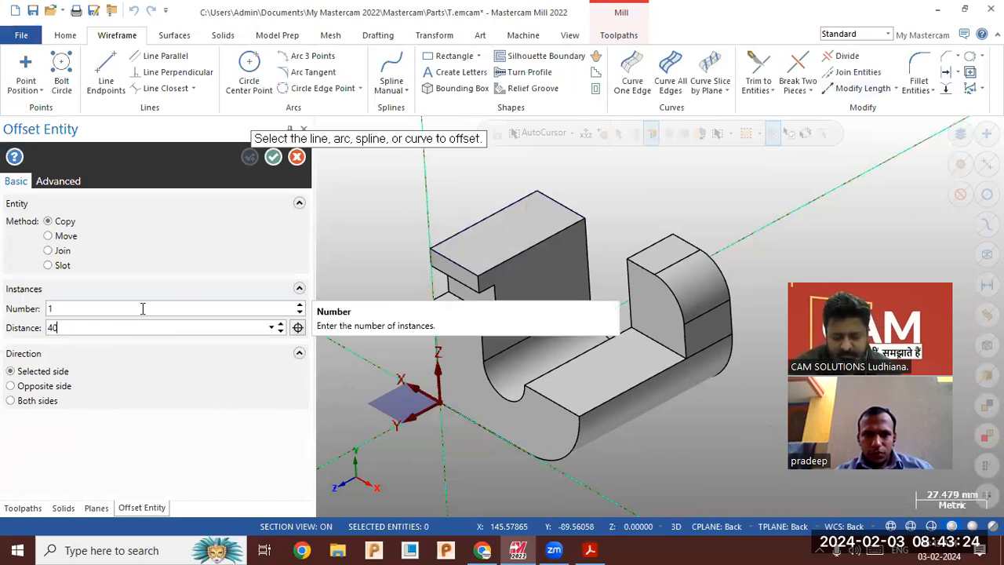
{"action": "left_click", "coordinate": [463, 266]}
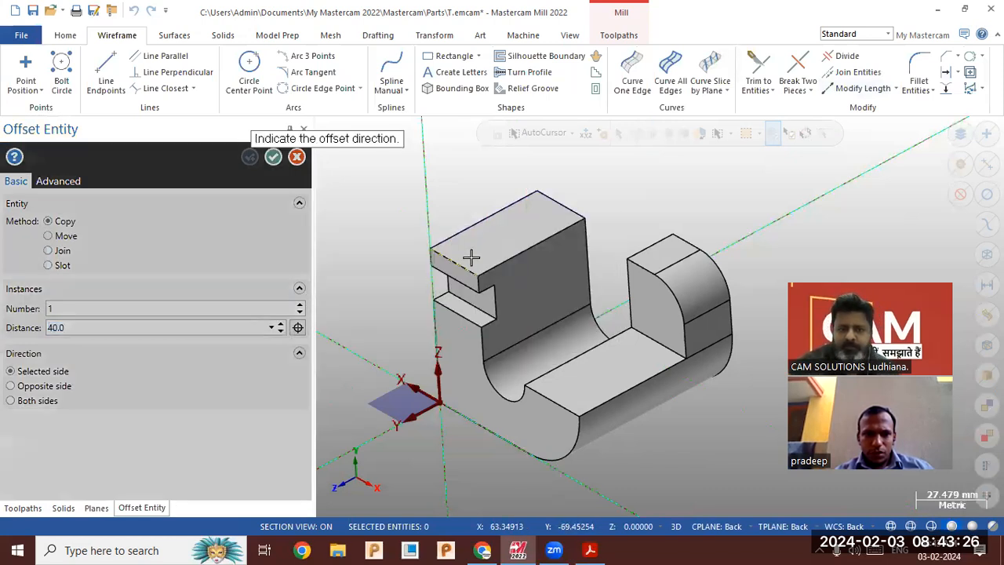
{"action": "left_click", "coordinate": [511, 235]}
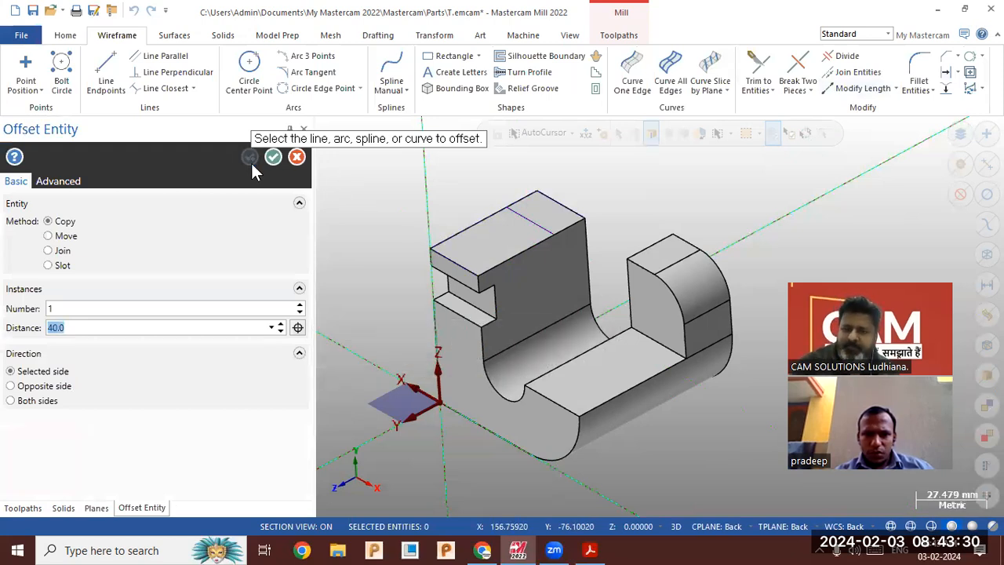
{"action": "mouse_move", "coordinate": [346, 197]}
{"action": "middle_mouse_down"}
{"action": "mouse_move", "coordinate": [404, 186]}
{"action": "mouse_move", "coordinate": [347, 209]}
{"action": "mouse_move", "coordinate": [355, 229]}
{"action": "mouse_move", "coordinate": [361, 197]}
{"action": "mouse_move", "coordinate": [476, 227]}
{"action": "middle_mouse_up"}
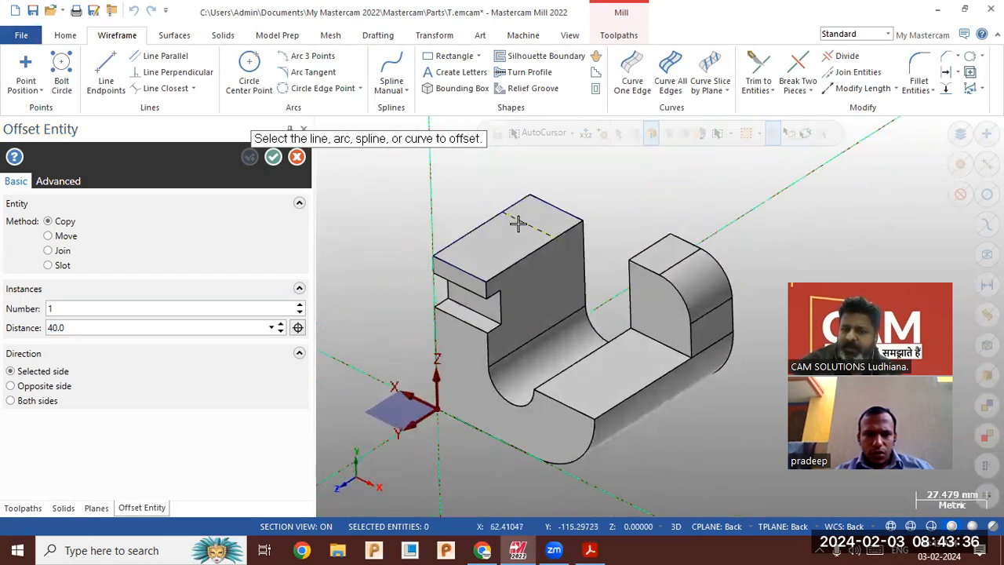
- Draw a 52 by 40 mm rectangle from the offset line's outer endpoint, taking its second corner from the rounded plate's upper rear corner
{"action": "left_click", "coordinate": [451, 56]}
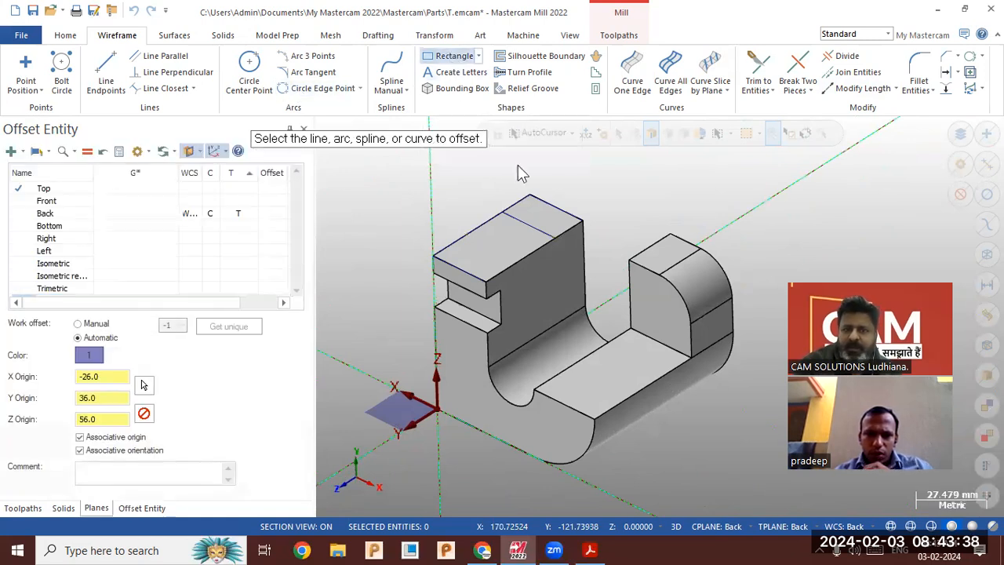
{"action": "left_click", "coordinate": [500, 209]}
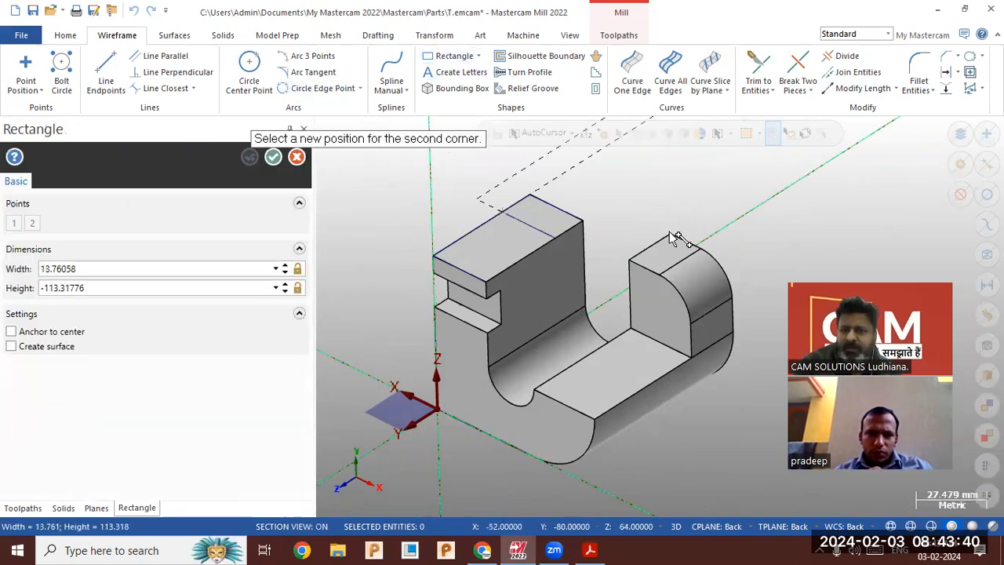
{"action": "left_click", "coordinate": [673, 239]}
{"action": "mouse_move", "coordinate": [544, 280]}
{"action": "middle_mouse_down"}
{"action": "mouse_move", "coordinate": [548, 236]}
{"action": "mouse_move", "coordinate": [547, 347]}
{"action": "mouse_move", "coordinate": [541, 286]}
{"action": "mouse_move", "coordinate": [530, 291]}
{"action": "mouse_move", "coordinate": [532, 309]}
{"action": "middle_mouse_up"}
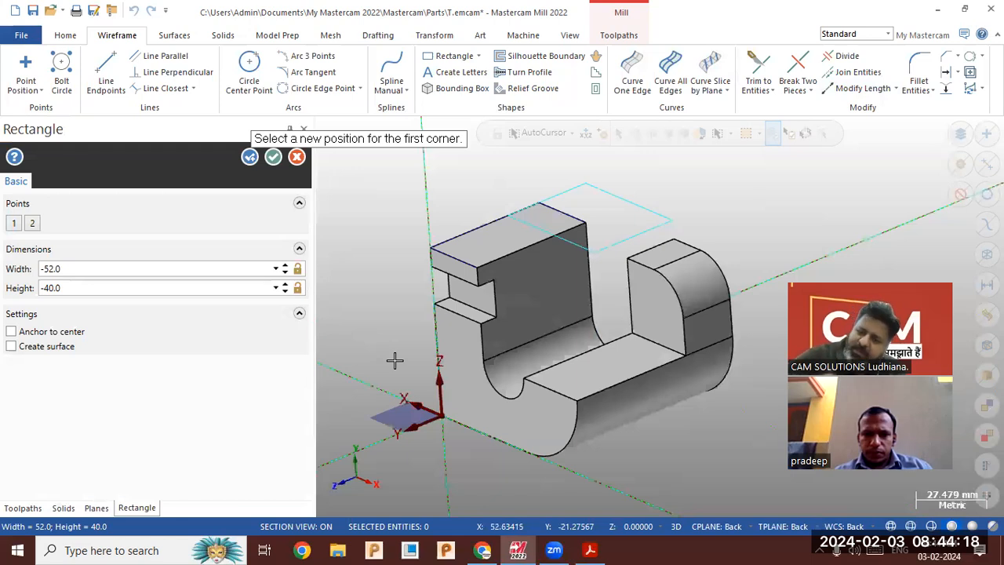
{"action": "left_click", "coordinate": [249, 69]}
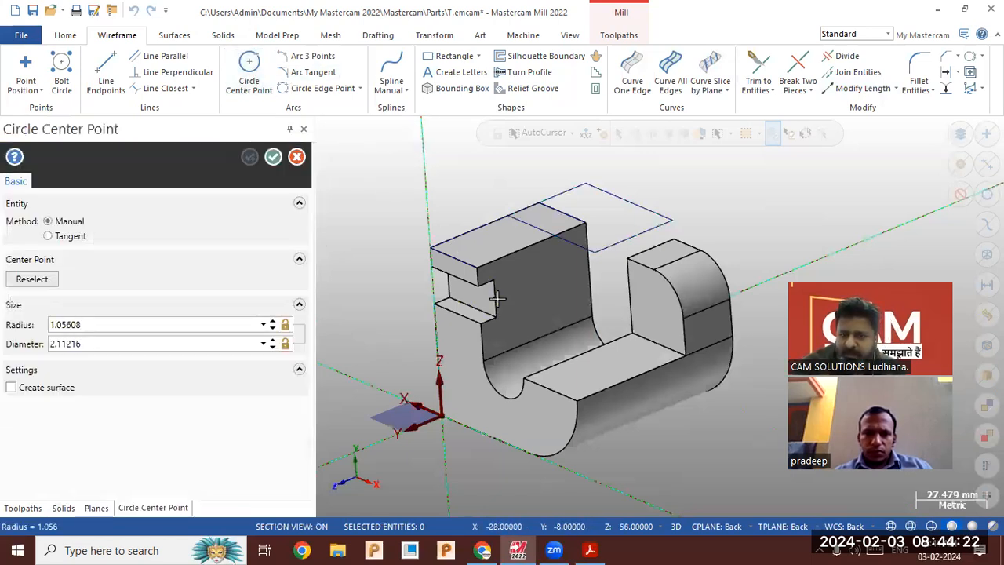
{"action": "left_click", "coordinate": [509, 300]}
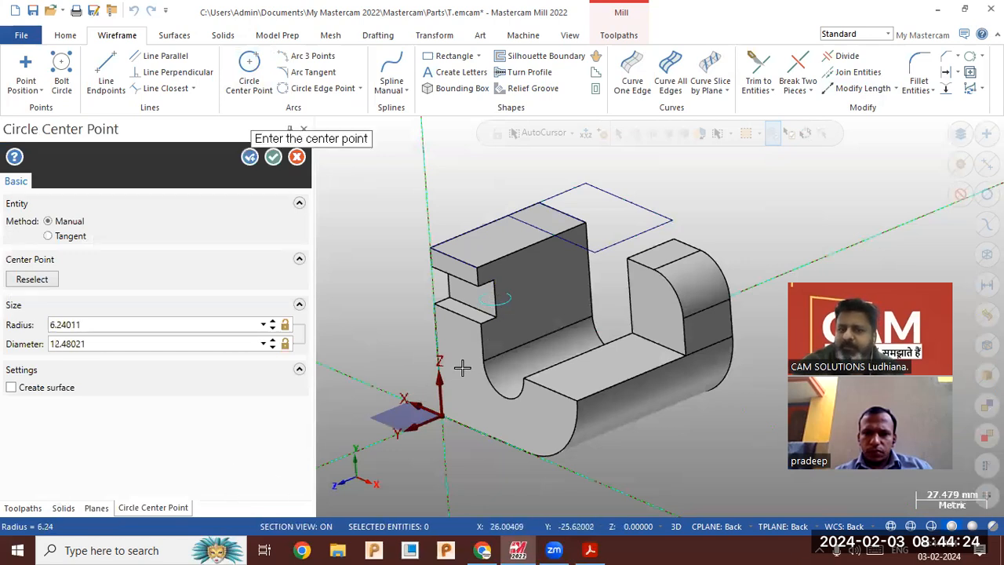
{"action": "left_click", "coordinate": [495, 316]}
{"action": "left_click", "coordinate": [509, 313]}
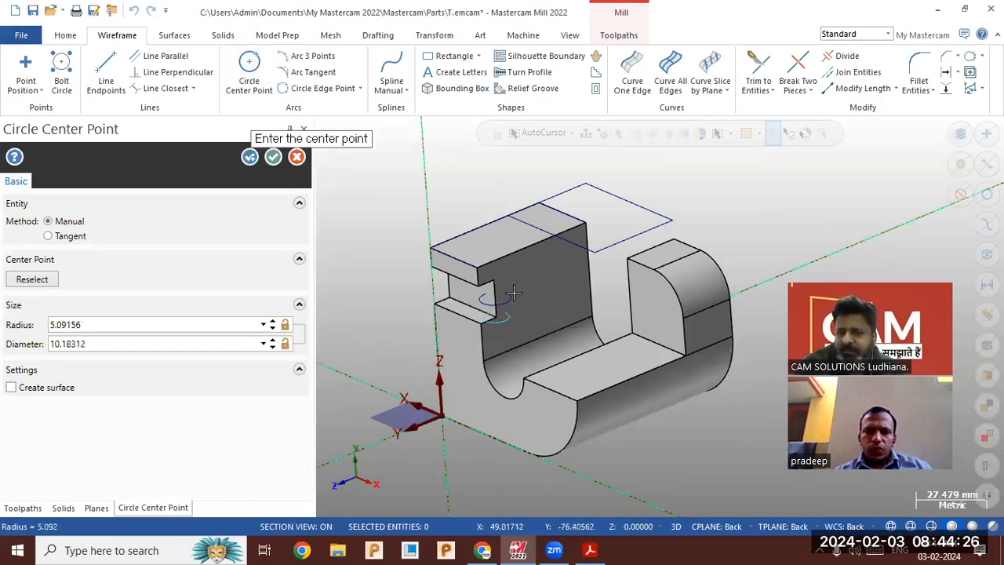
{"action": "left_click", "coordinate": [495, 280]}
{"action": "left_click", "coordinate": [505, 281]}
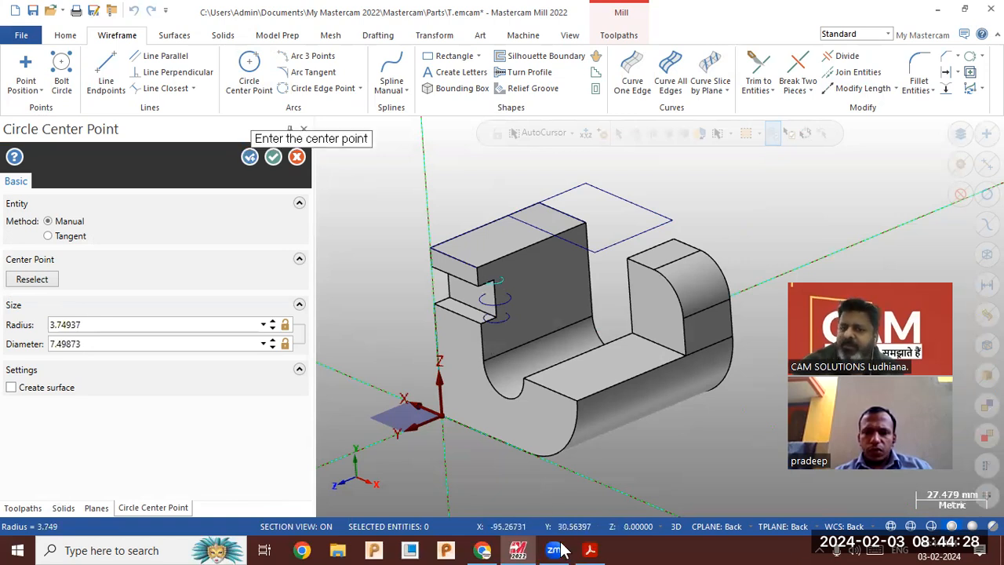
{"action": "mouse_move", "coordinate": [480, 550]}
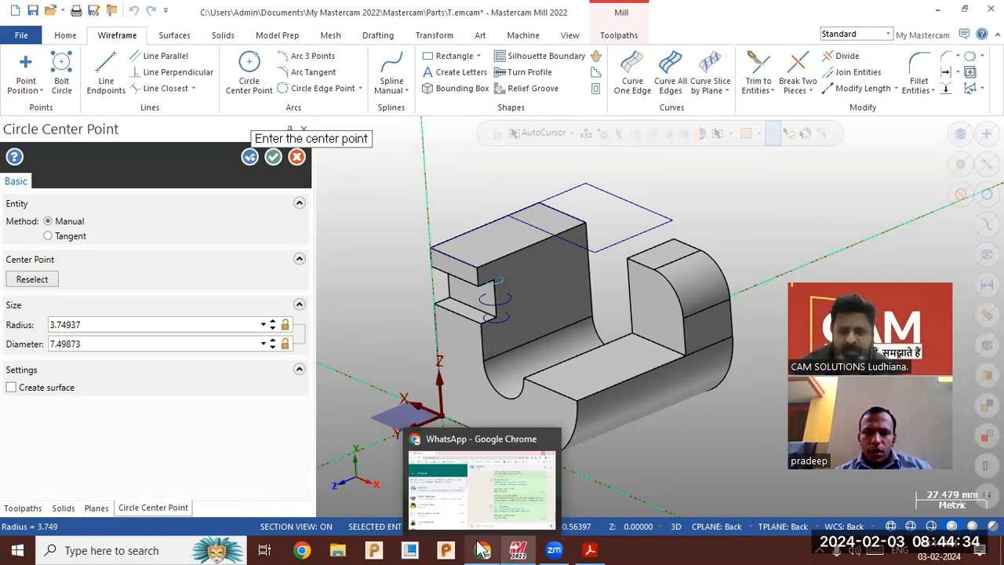
{"action": "key", "text": "Escape"}
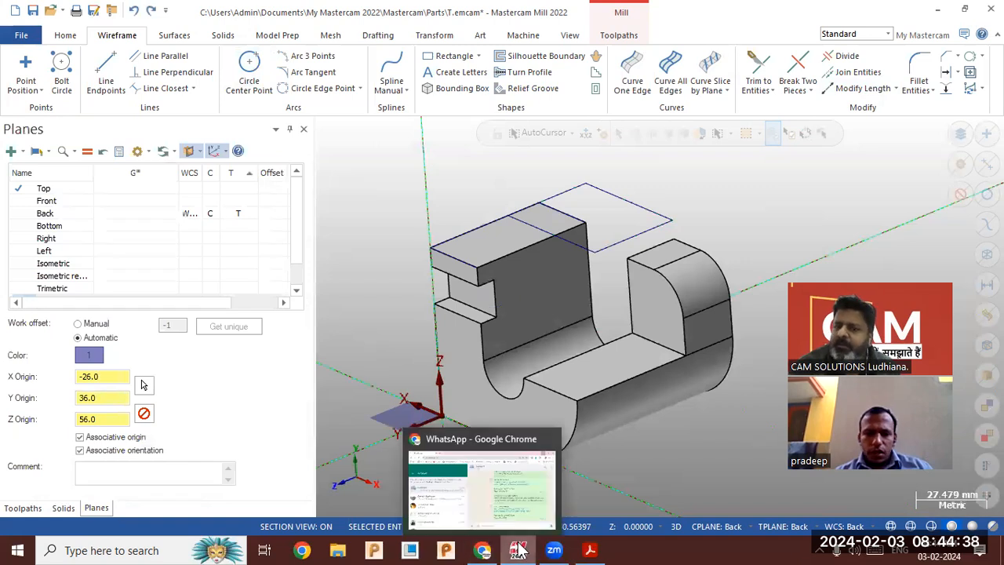
- Extrude the 52 by 40 mm rectangle as a through-all cut to remove the notched block's rear part
{"action": "left_click", "coordinate": [225, 36]}
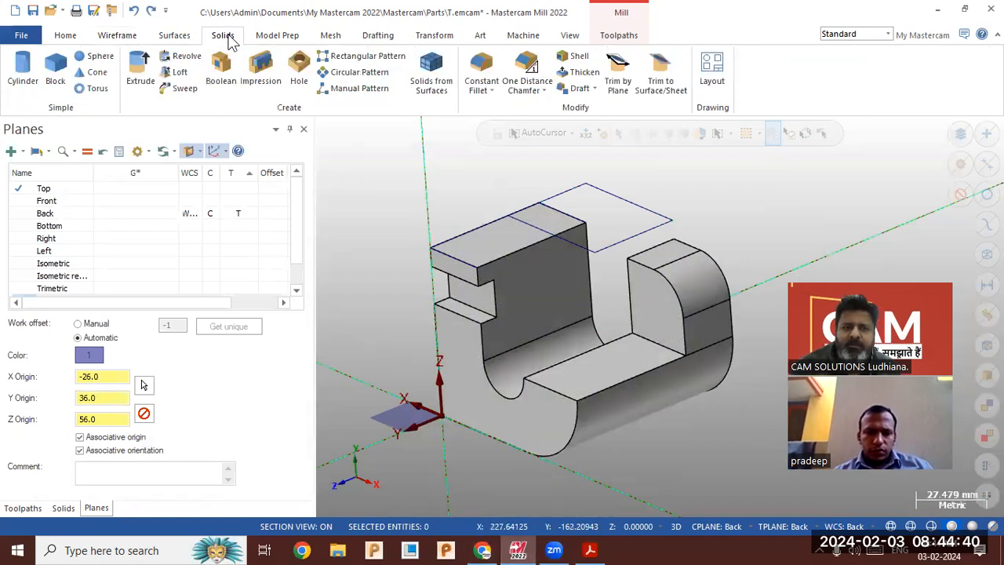
{"action": "left_click", "coordinate": [139, 69]}
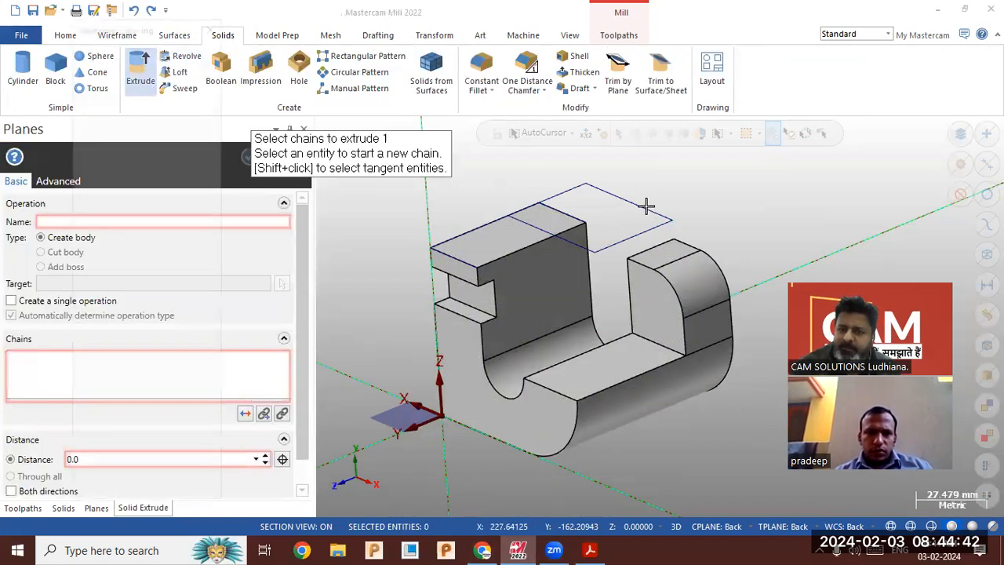
{"action": "left_click", "coordinate": [649, 215]}
{"action": "left_click", "coordinate": [527, 223]}
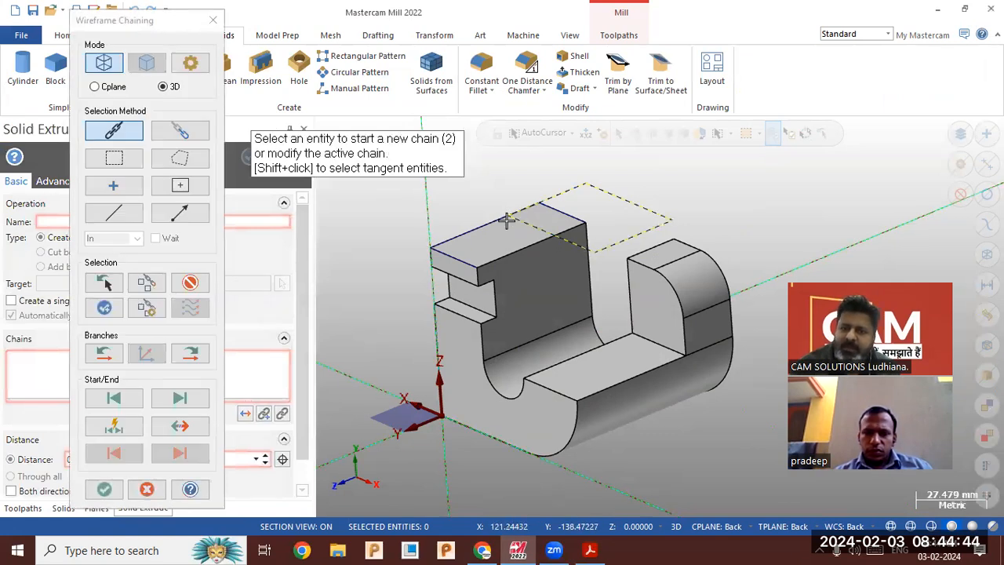
{"action": "left_click", "coordinate": [104, 489]}
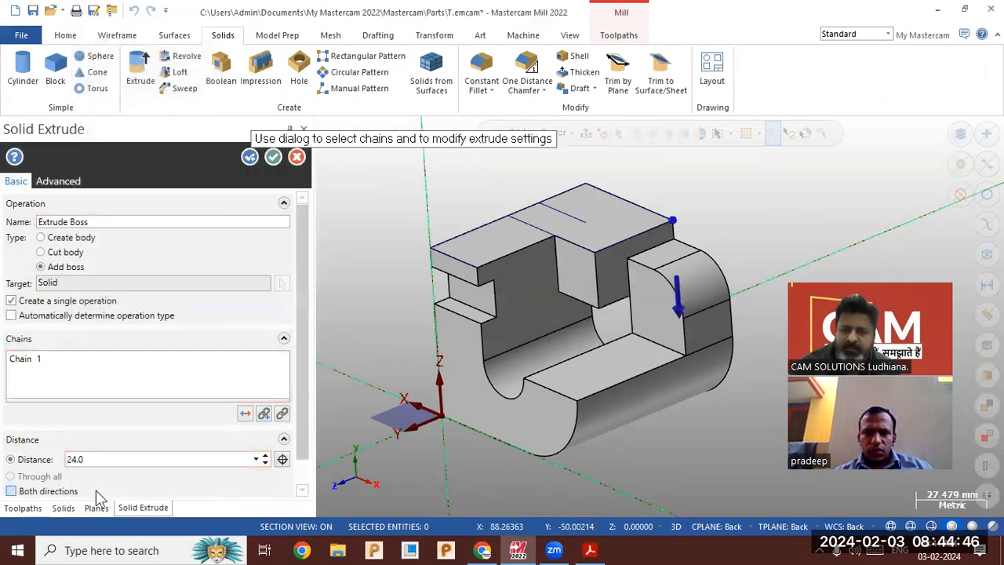
{"action": "left_click", "coordinate": [50, 253]}
{"action": "left_click", "coordinate": [32, 476]}
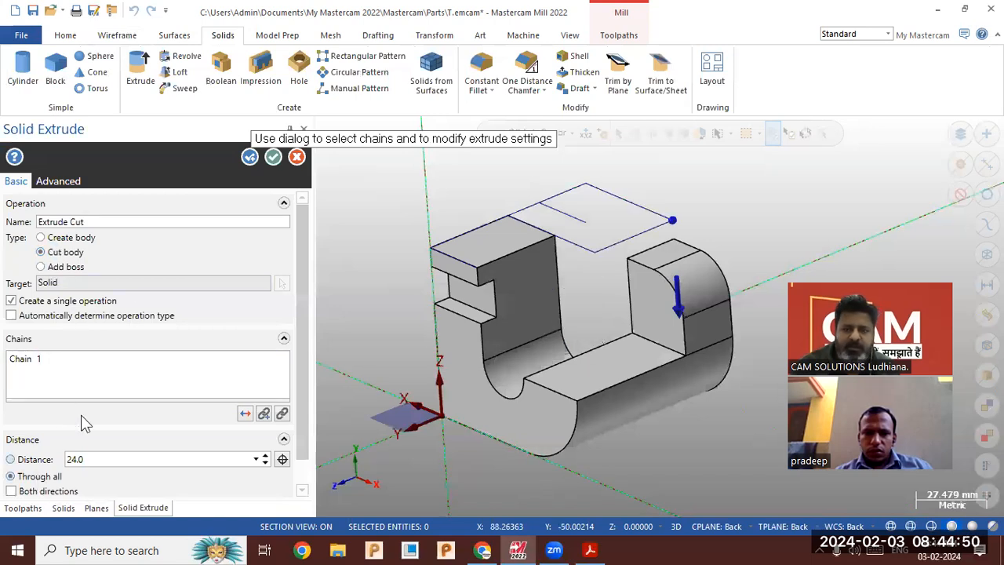
{"action": "left_click", "coordinate": [270, 164]}
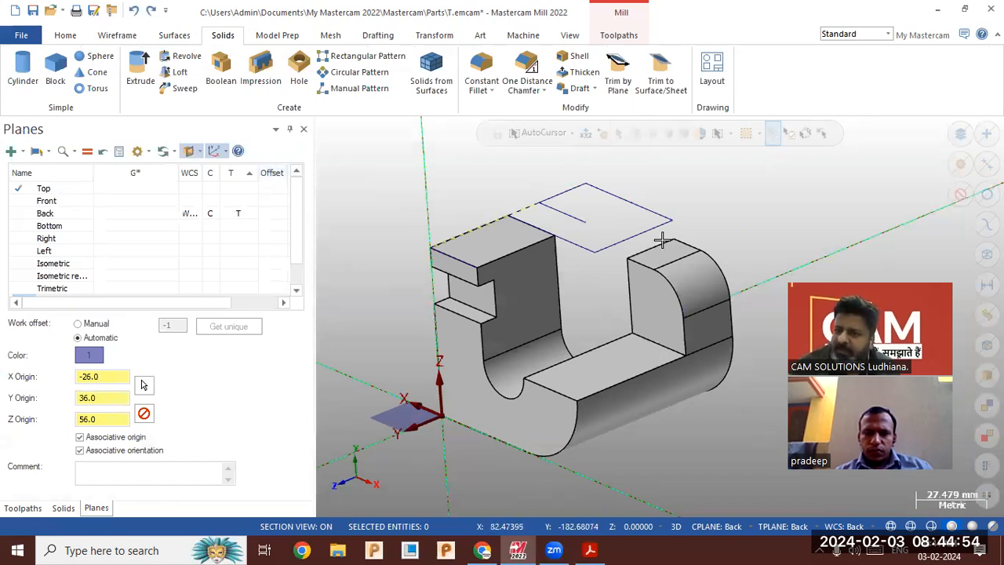
- Delete all the leftover construction wireframe above the solid
{"action": "left_click", "coordinate": [631, 237]}
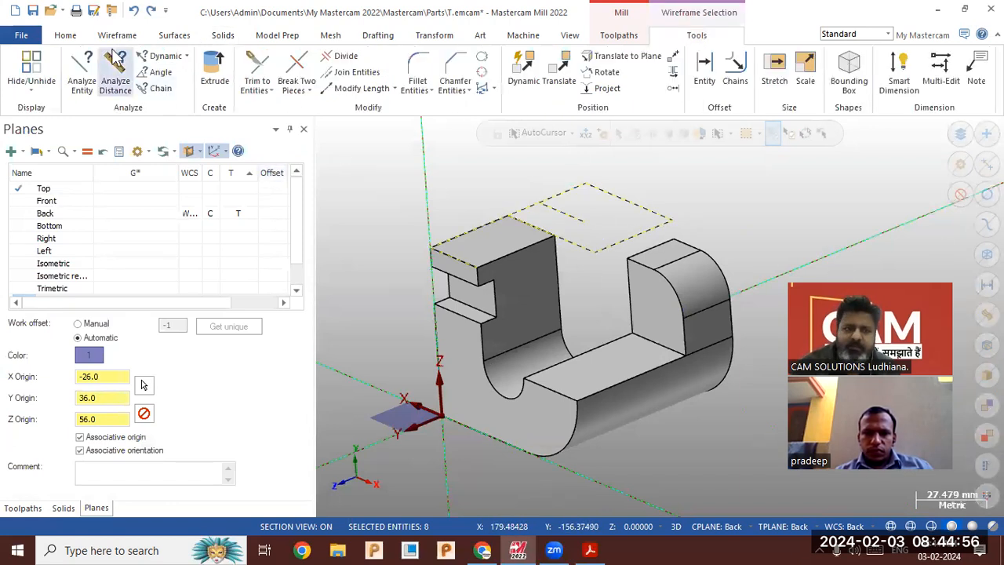
{"action": "left_click", "coordinate": [80, 37]}
{"action": "left_click", "coordinate": [571, 88]}
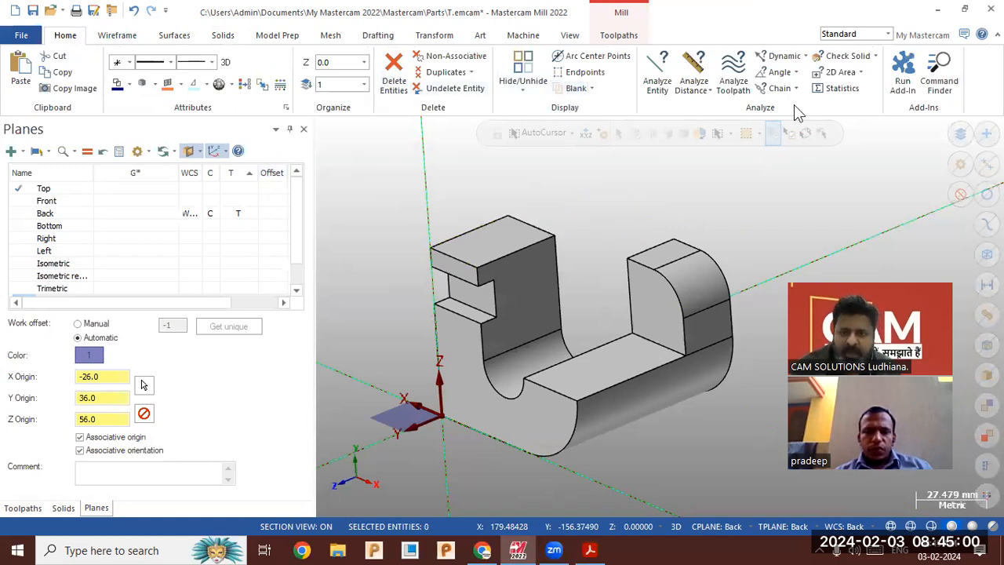
- Turn on the Levels manager and bring the Toolpaths manager back to the front
{"action": "left_click", "coordinate": [569, 35]}
{"action": "left_click", "coordinate": [567, 60]}
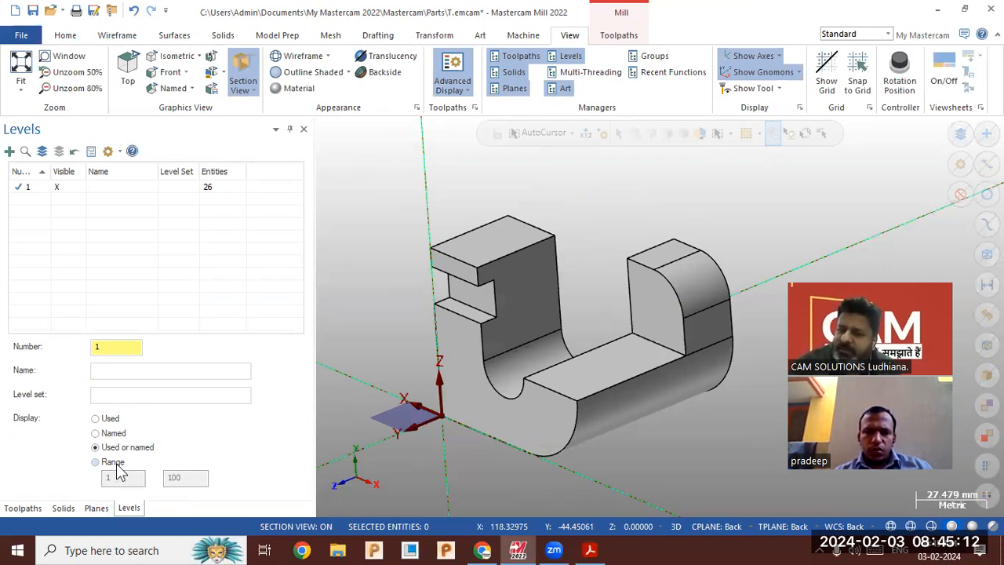
{"action": "left_click", "coordinate": [5, 510]}
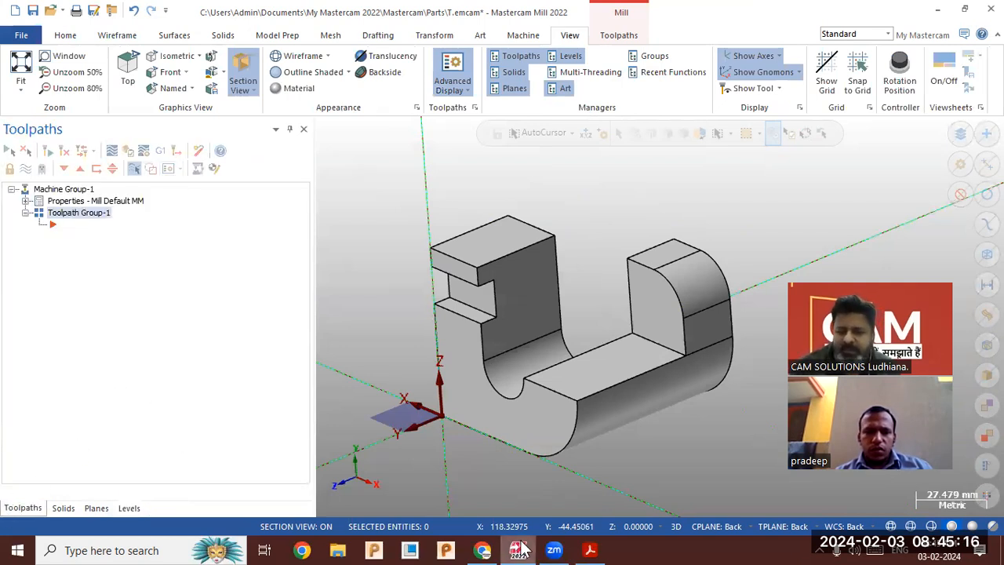
- Check the block's dimensions in the PDF drawing and draw a 24 mm line along its inner long top edge from the front corner
{"action": "left_click", "coordinate": [590, 551]}
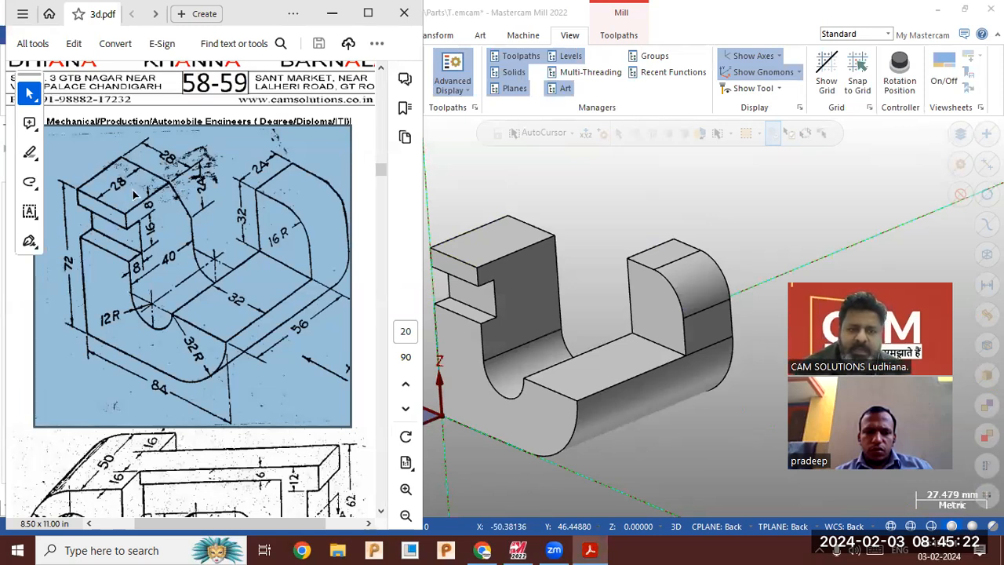
{"action": "left_click", "coordinate": [546, 212]}
{"action": "scroll", "coordinate": [546, 212], "scroll_direction": "up", "scroll_amount": 3}
{"action": "left_click", "coordinate": [112, 36]}
{"action": "left_click", "coordinate": [121, 69]}
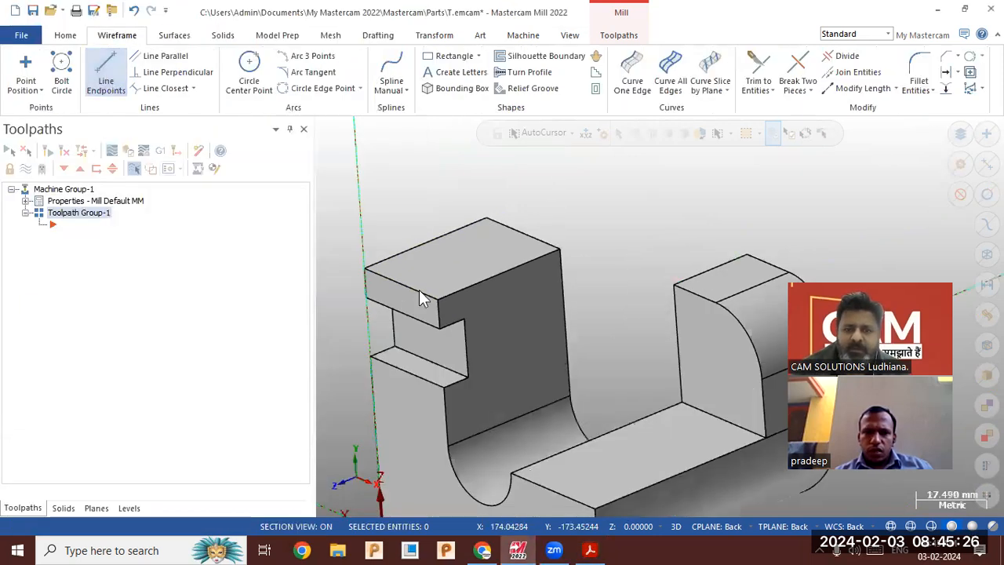
{"action": "left_click", "coordinate": [439, 298]}
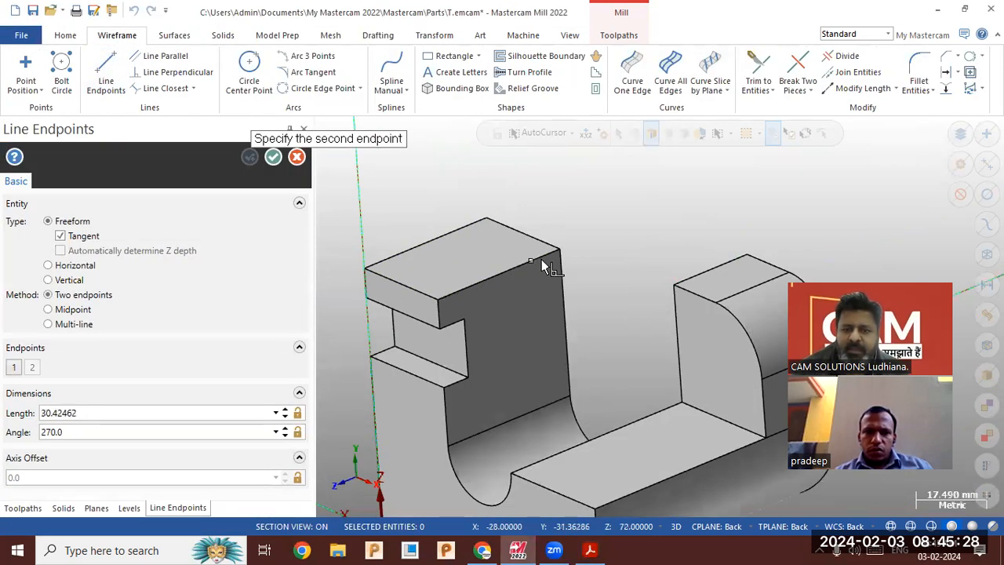
{"action": "left_click", "coordinate": [594, 239]}
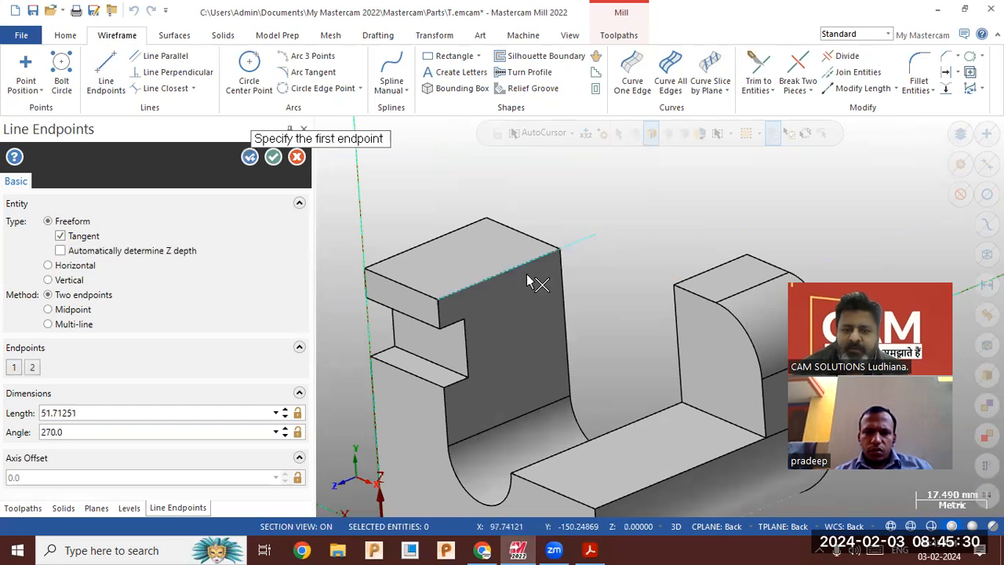
{"action": "left_click", "coordinate": [130, 412]}
{"action": "type", "text": "24"}
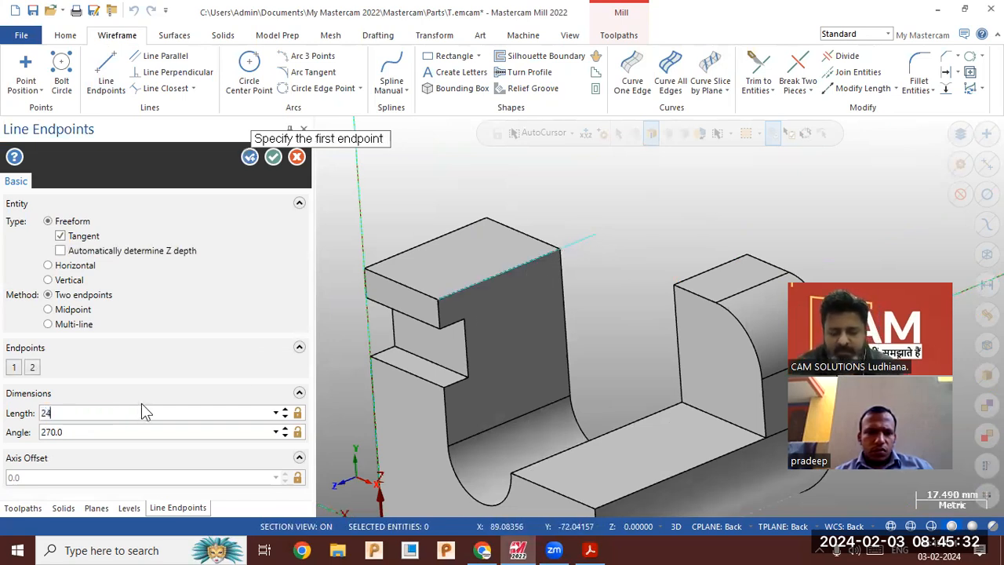
{"action": "key", "text": "Return"}
{"action": "left_click", "coordinate": [250, 157]}
{"action": "left_click", "coordinate": [561, 250]}
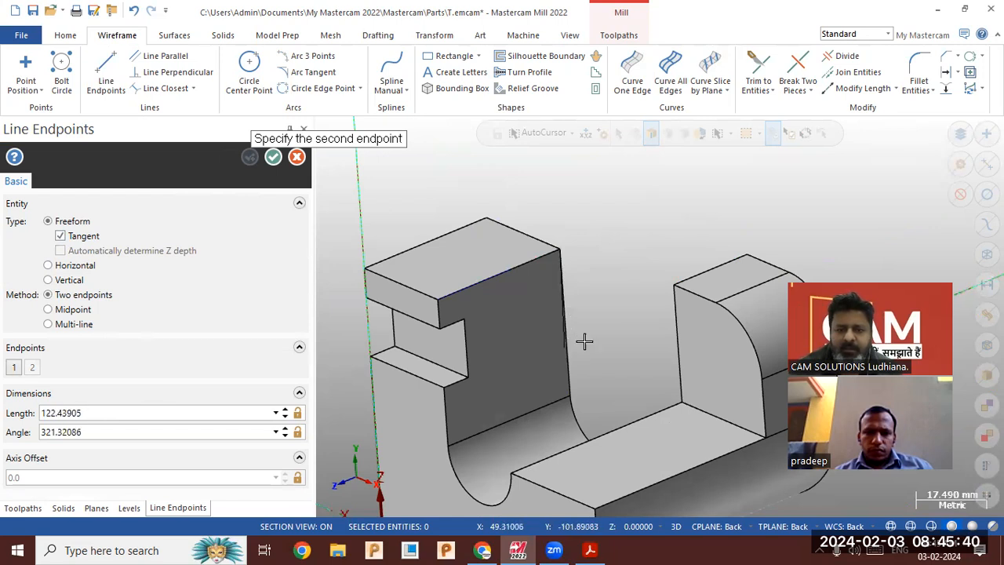
{"action": "mouse_move", "coordinate": [598, 330]}
{"action": "middle_mouse_down"}
{"action": "mouse_move", "coordinate": [630, 321]}
{"action": "mouse_move", "coordinate": [569, 337]}
{"action": "mouse_move", "coordinate": [576, 347]}
{"action": "middle_mouse_up"}
{"action": "left_click", "coordinate": [538, 377]}
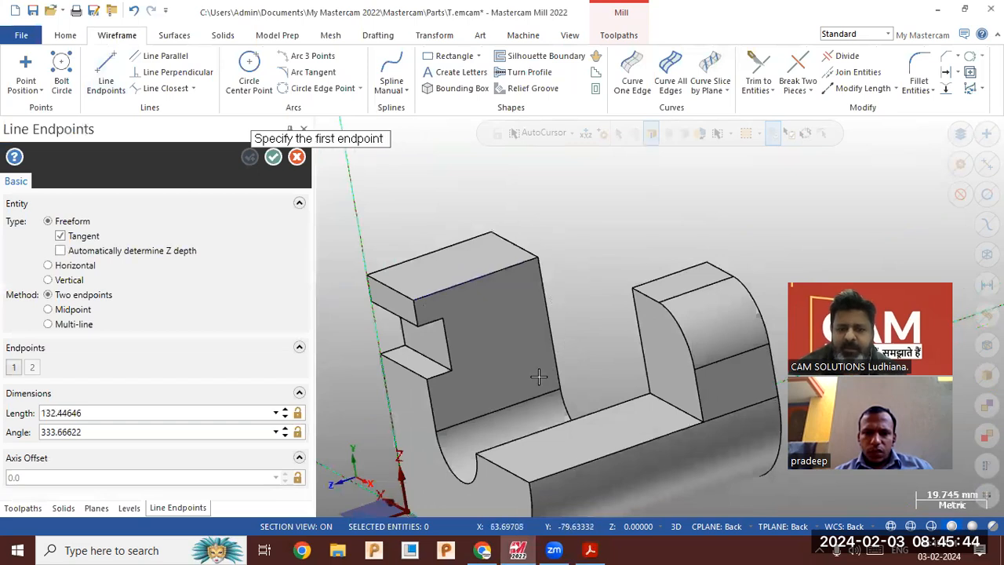
{"action": "key", "text": "Escape"}
{"action": "scroll", "coordinate": [416, 426], "scroll_direction": "down", "scroll_amount": 1}
{"action": "middle_click_drag", "start_coordinate": [378, 472], "coordinate": [390, 475]}
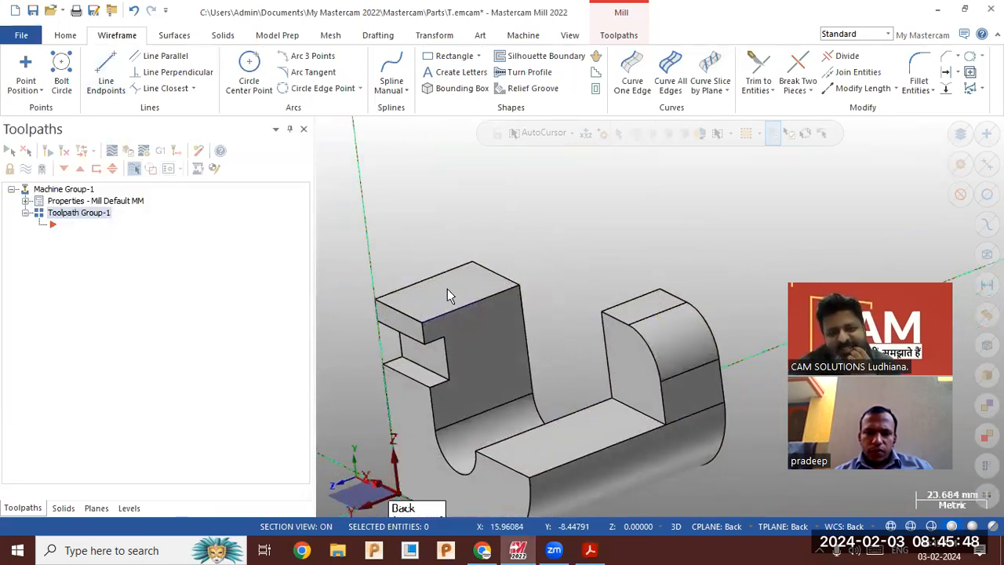
- Try a One Distance Chamfer of 11 mm on the rear short edge of the block's top face
{"action": "left_click", "coordinate": [608, 36]}
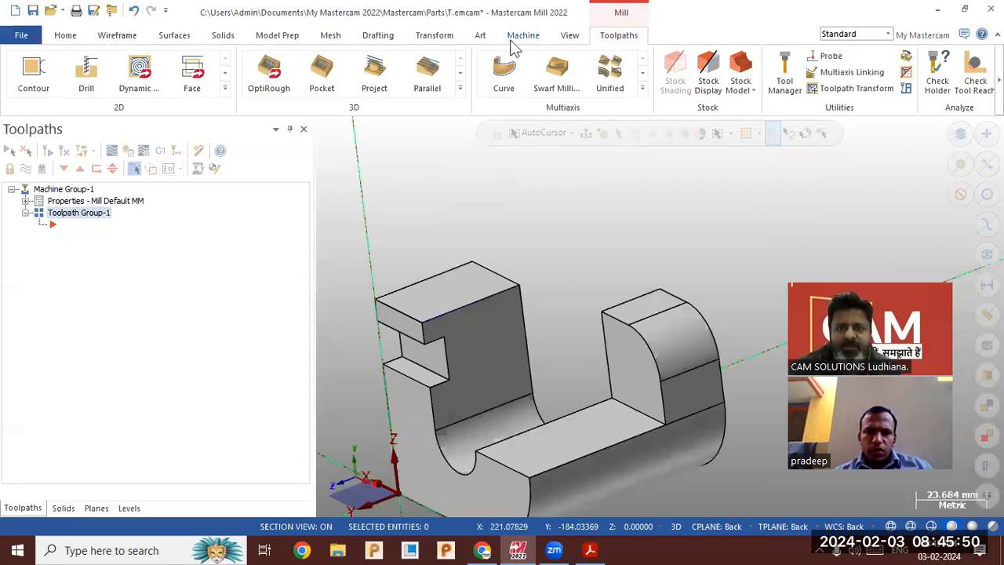
{"action": "left_click", "coordinate": [222, 35]}
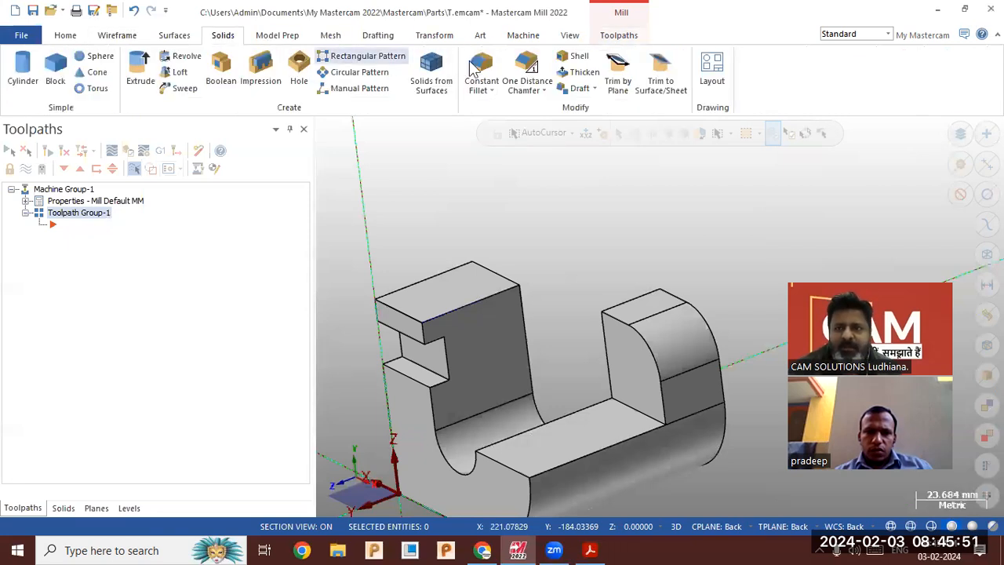
{"action": "left_click", "coordinate": [529, 70]}
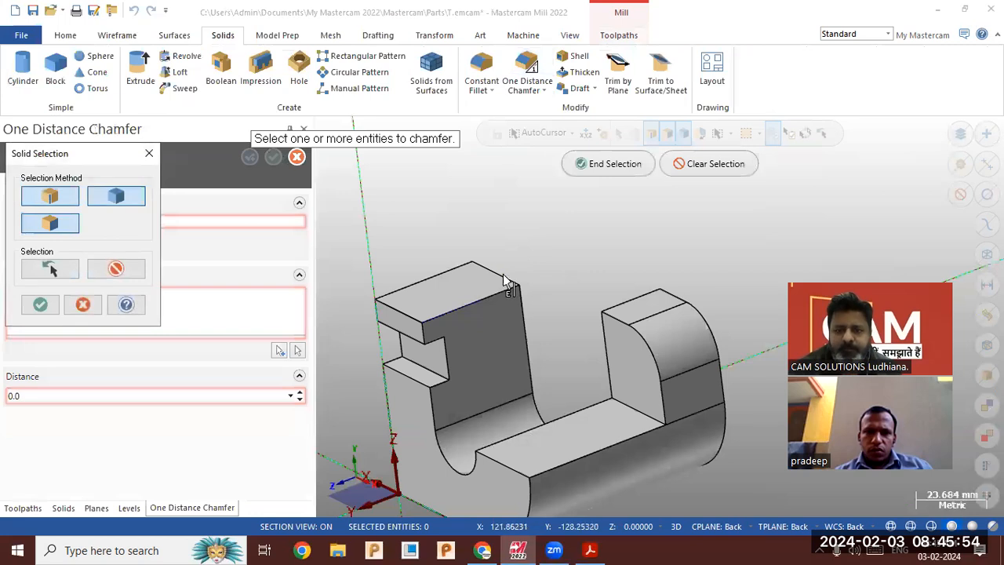
{"action": "left_click", "coordinate": [501, 281]}
{"action": "left_click", "coordinate": [610, 164]}
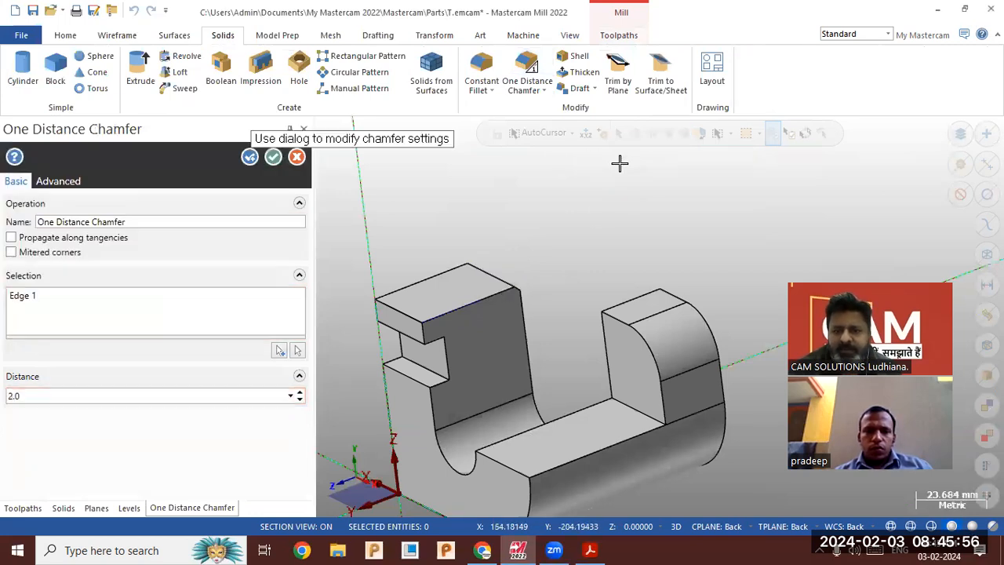
{"action": "middle_click_drag", "start_coordinate": [547, 237], "coordinate": [487, 251]}
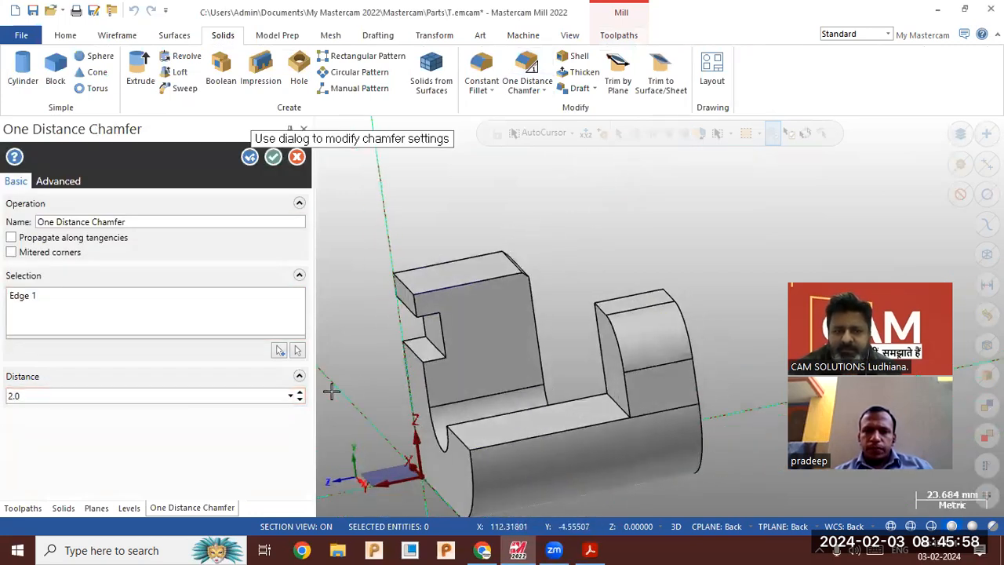
{"action": "left_click", "coordinate": [300, 392]}
{"action": "left_click", "coordinate": [300, 392]}
{"action": "left_click", "coordinate": [300, 392]}
{"action": "left_click", "coordinate": [280, 222]}
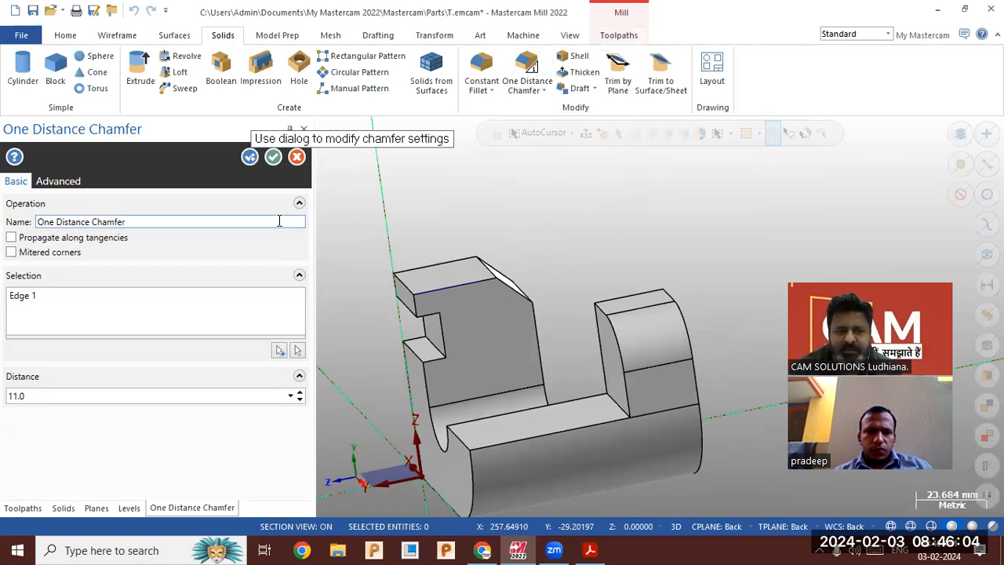
{"action": "left_click", "coordinate": [59, 182]}
{"action": "left_click", "coordinate": [17, 182]}
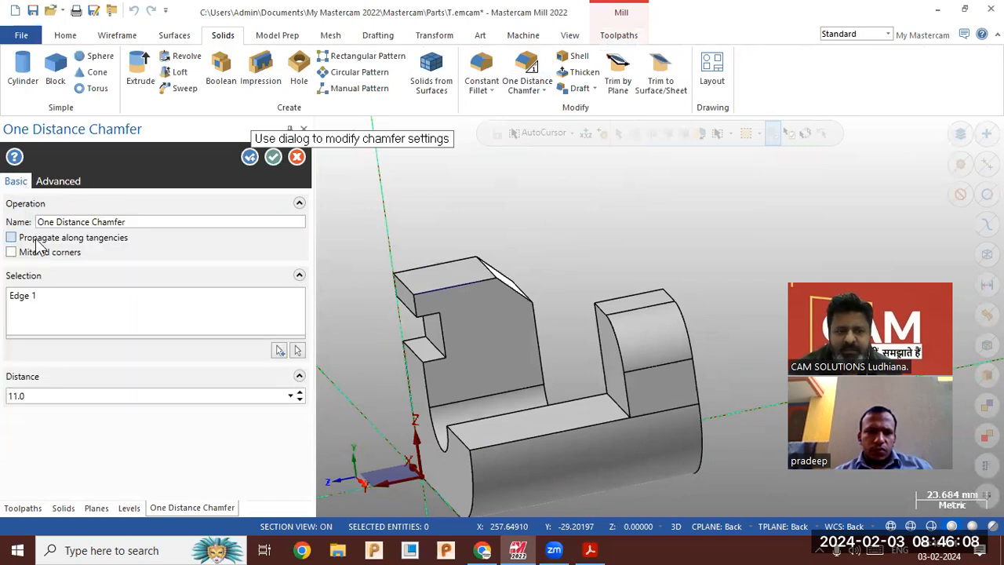
{"action": "mouse_move", "coordinate": [41, 246]}
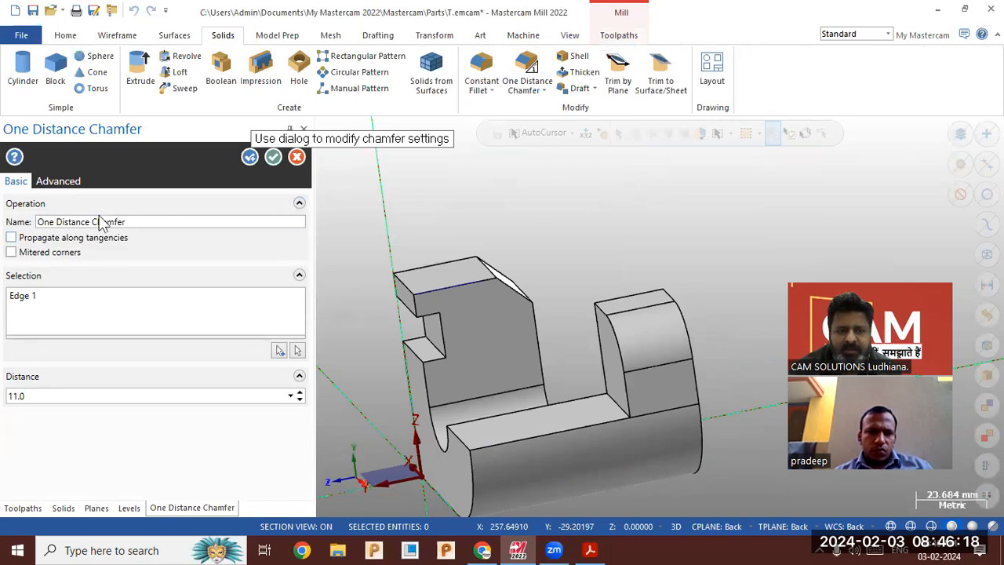
{"action": "left_click", "coordinate": [297, 156]}
- Recheck the bevel dimensions in the PDF drawing and set the construction plane, tool plane and WCS to Top
{"action": "mouse_move", "coordinate": [416, 209]}
{"action": "middle_mouse_down"}
{"action": "mouse_move", "coordinate": [442, 208]}
{"action": "mouse_move", "coordinate": [451, 233]}
{"action": "middle_mouse_up"}
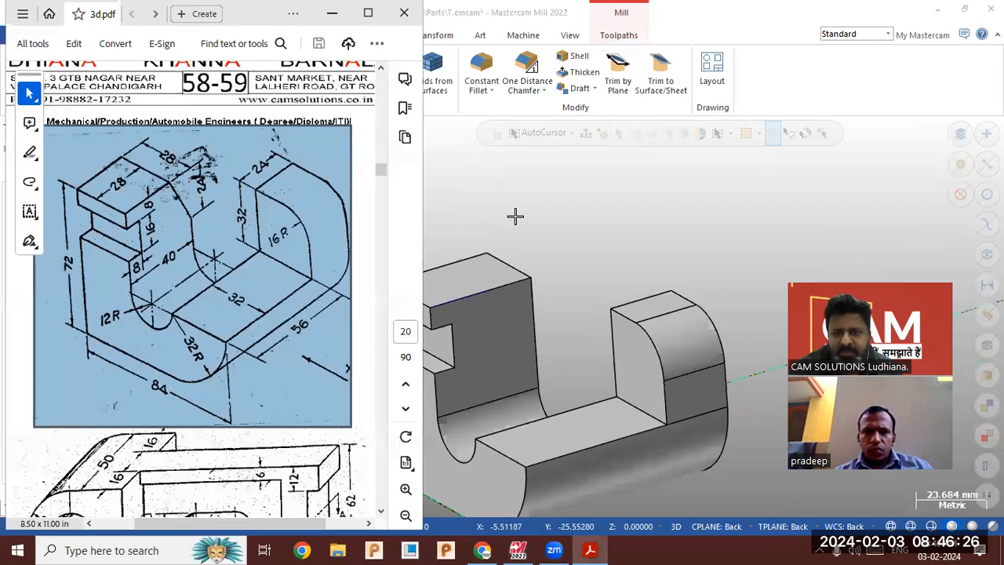
{"action": "left_click", "coordinate": [515, 217]}
{"action": "middle_click_drag", "start_coordinate": [600, 332], "coordinate": [664, 452]}
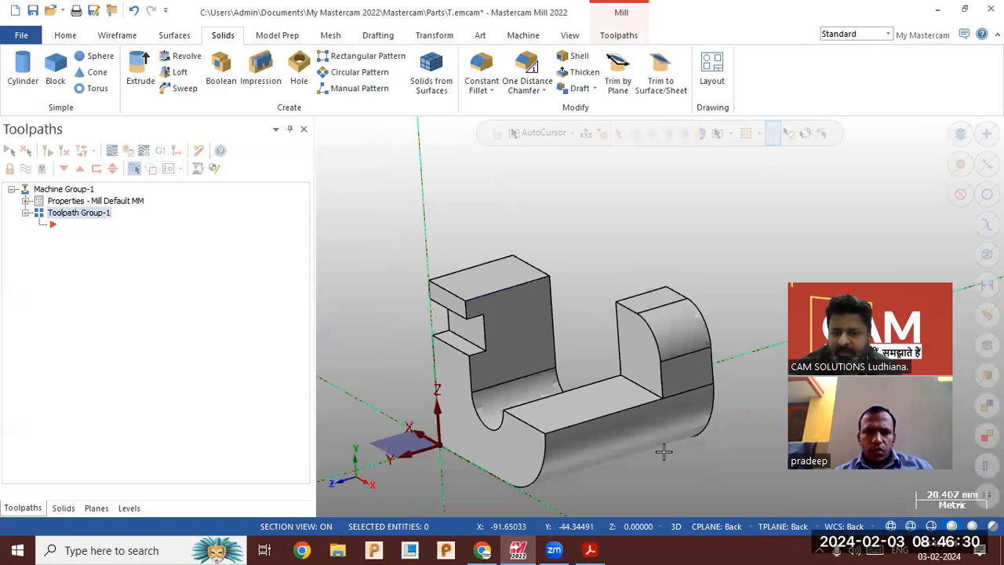
{"action": "left_click", "coordinate": [711, 531]}
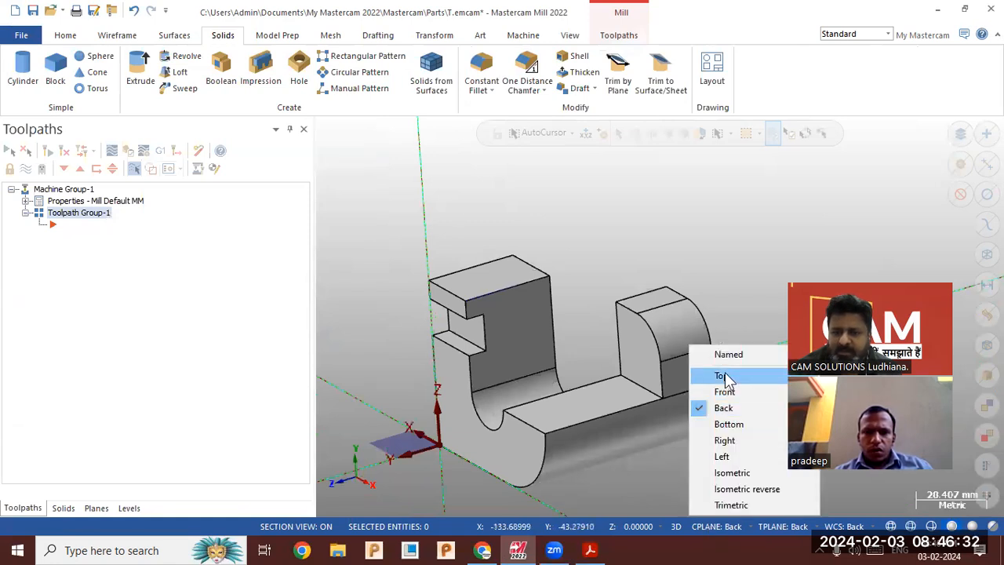
{"action": "left_click", "coordinate": [723, 374]}
{"action": "left_click", "coordinate": [841, 529]}
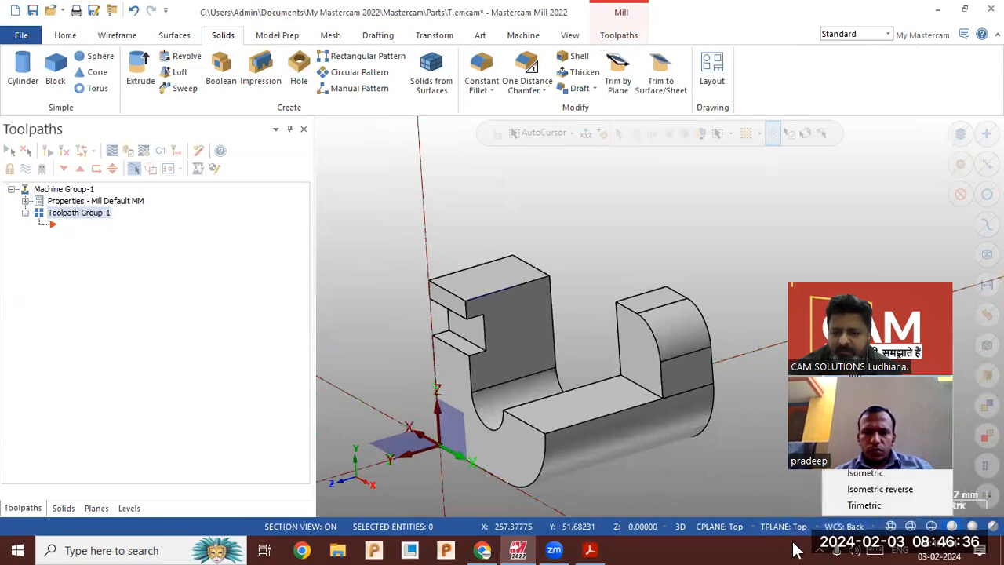
{"action": "left_click", "coordinate": [853, 374]}
- Draw a 24 mm line straight down from the notched block's inner rear top corner along its vertical edge
{"action": "left_click", "coordinate": [117, 34]}
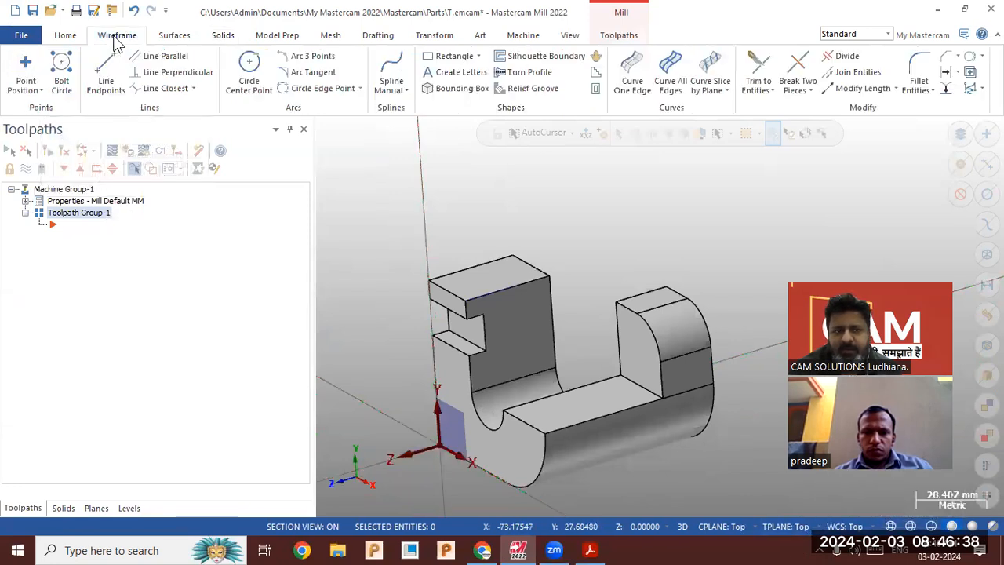
{"action": "left_click", "coordinate": [106, 75]}
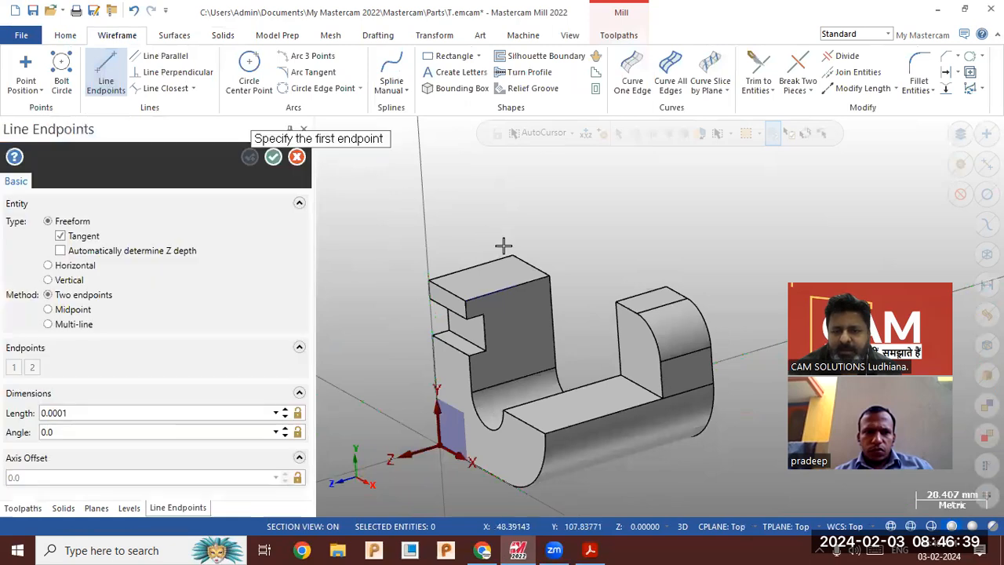
{"action": "left_click", "coordinate": [544, 272]}
{"action": "left_click", "coordinate": [553, 328]}
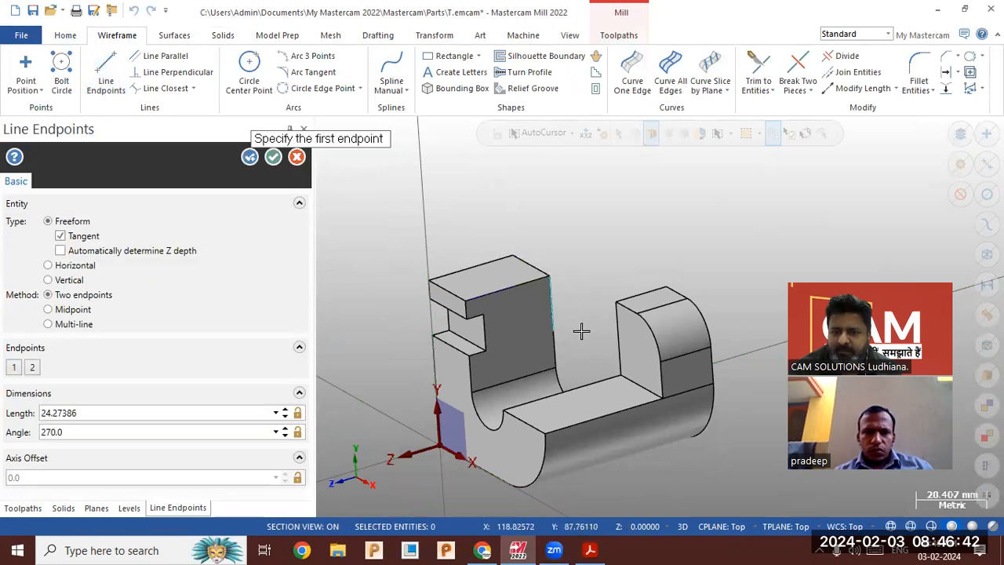
{"action": "left_click", "coordinate": [133, 413]}
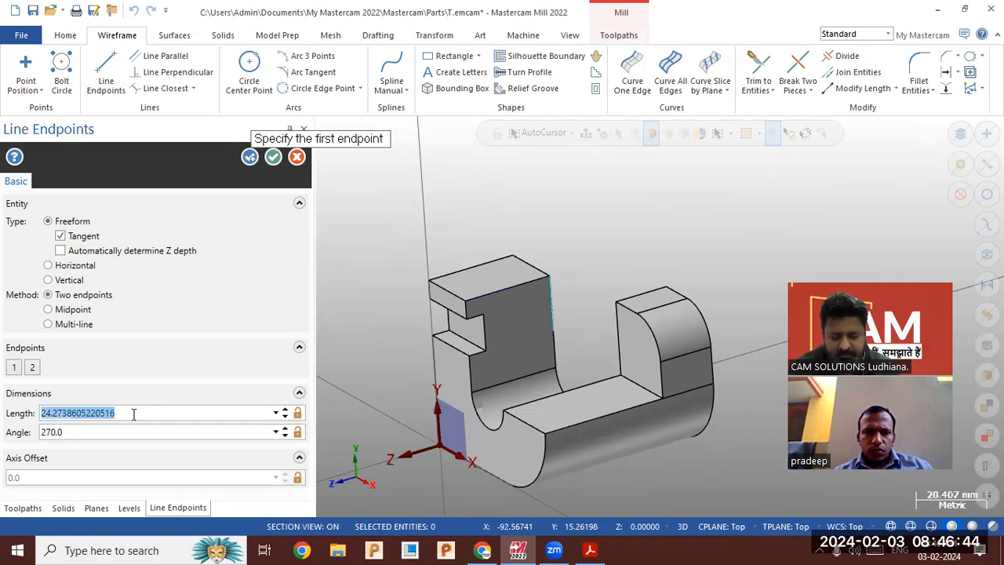
{"action": "type", "text": "24.0"}
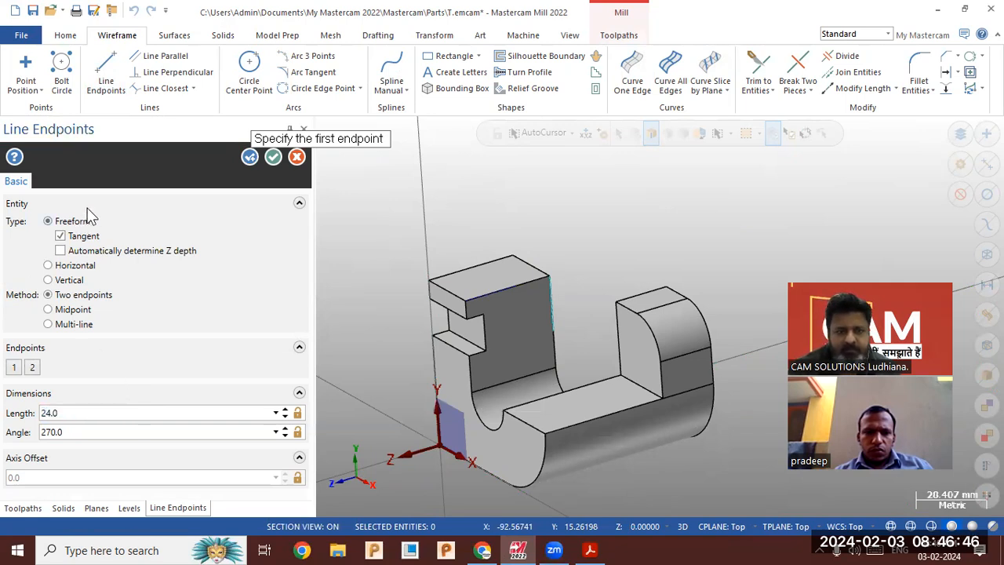
{"action": "left_click", "coordinate": [273, 157]}
- Display the model as wireframe and close the triangle with a sloped line and a line along the top edge
{"action": "left_click", "coordinate": [889, 526]}
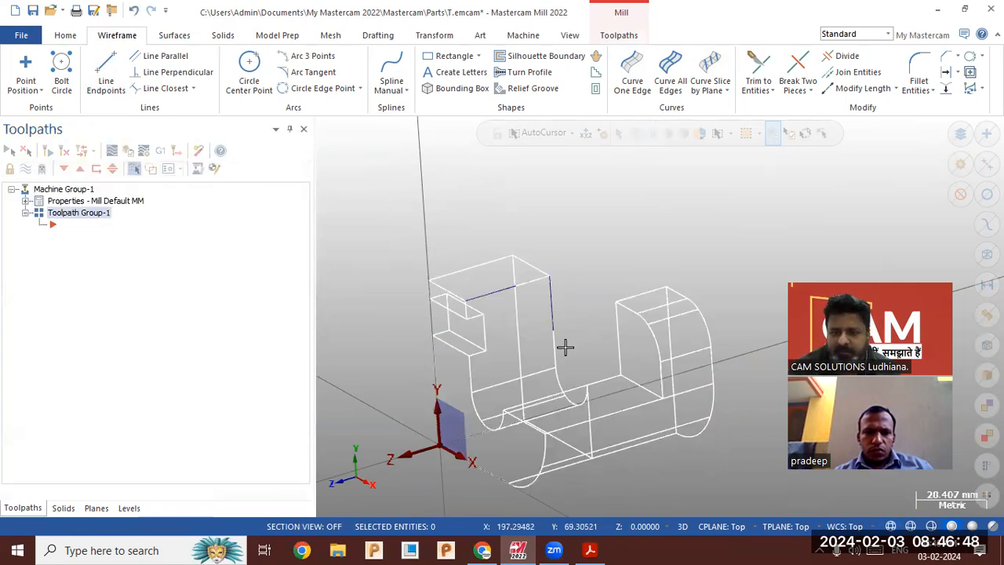
{"action": "scroll", "coordinate": [700, 304], "scroll_direction": "up", "scroll_amount": 5}
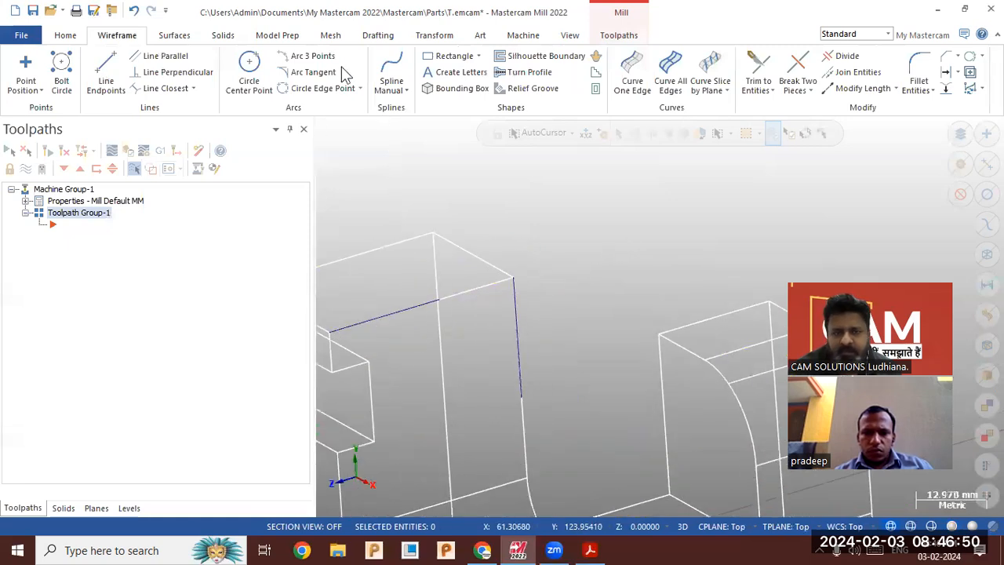
{"action": "left_click", "coordinate": [105, 75]}
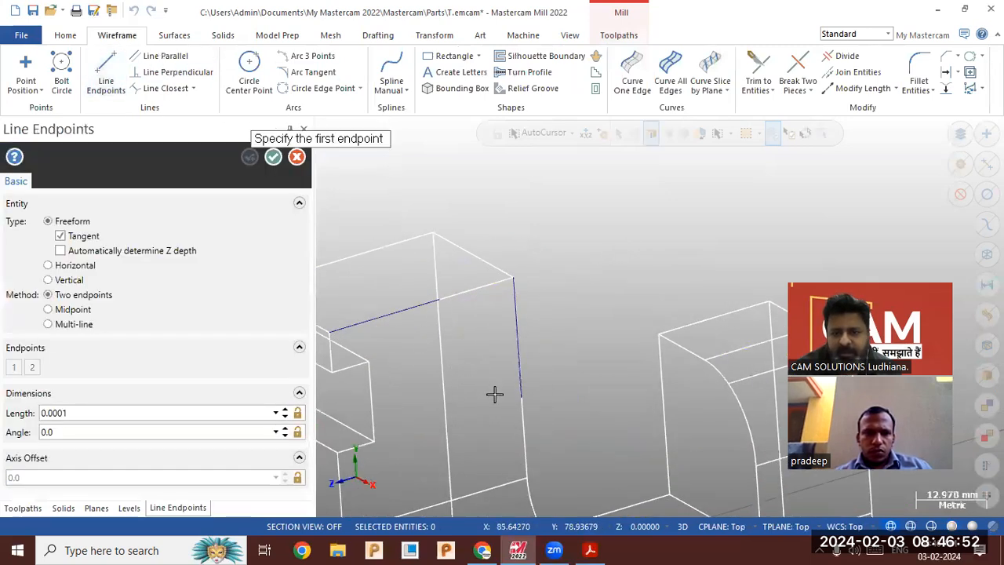
{"action": "left_click", "coordinate": [521, 397]}
{"action": "left_click", "coordinate": [440, 303]}
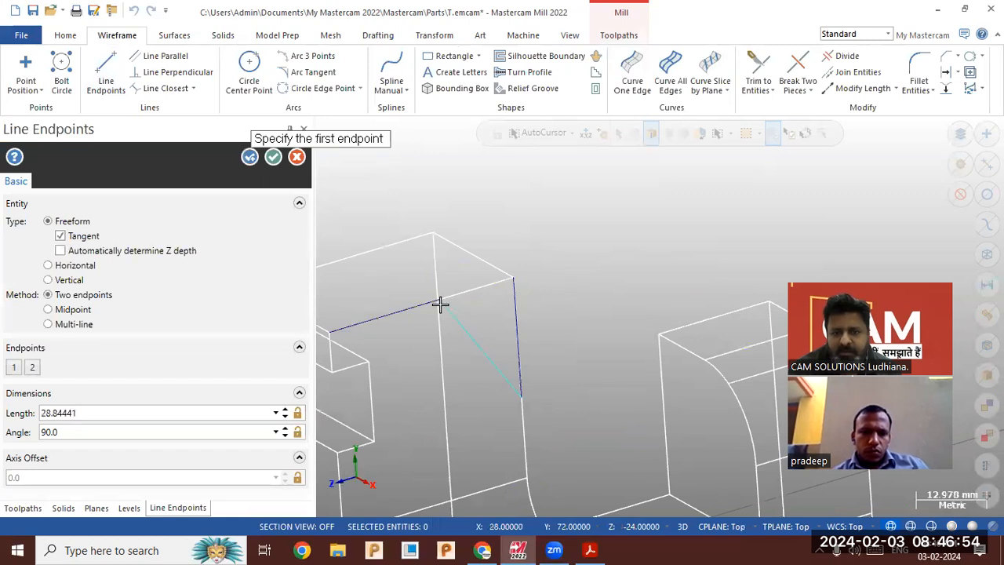
{"action": "left_click", "coordinate": [440, 300]}
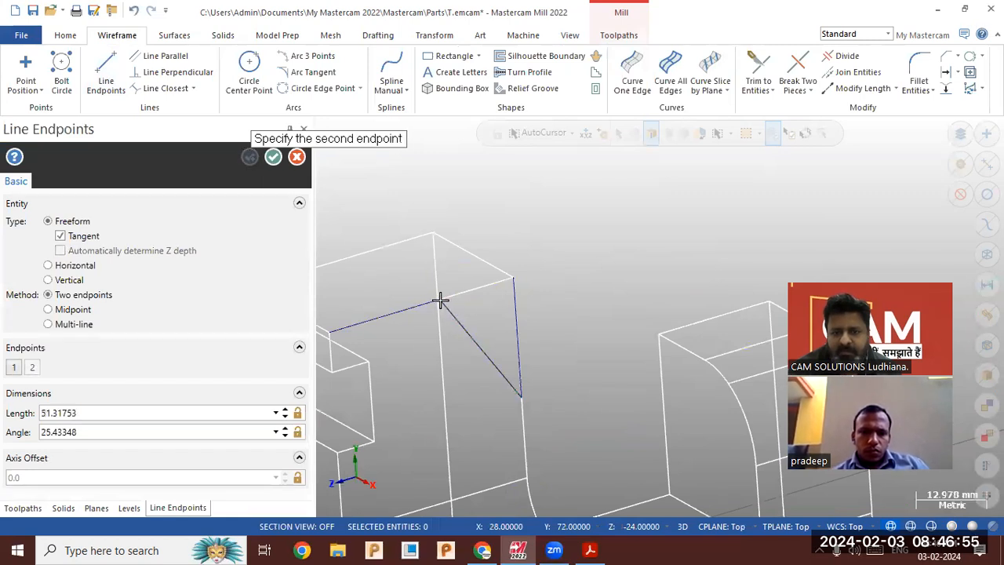
{"action": "left_click", "coordinate": [516, 284]}
{"action": "key", "text": "Escape"}
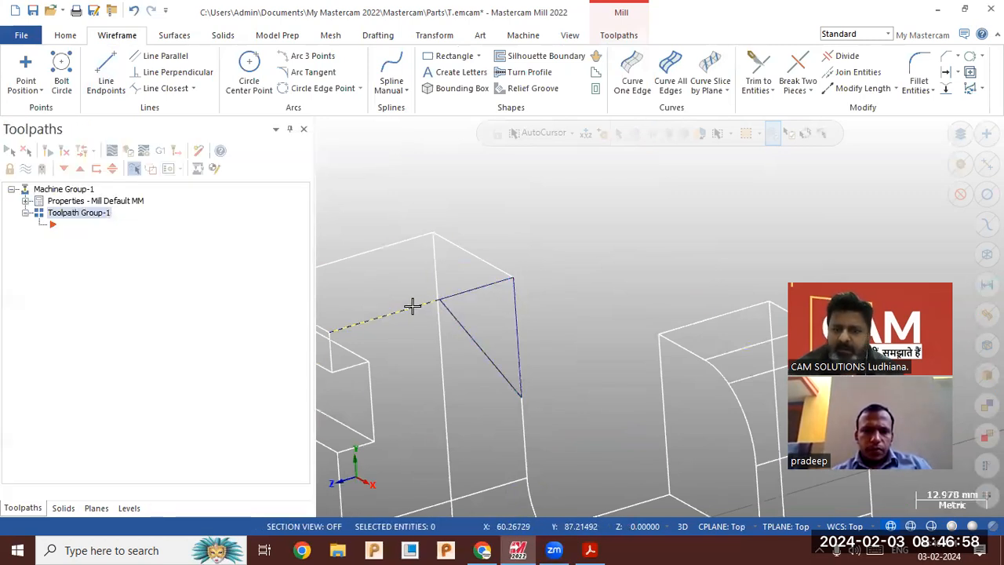
- Delete the leftover 24 mm construction line on the block's inner long top edge
{"action": "left_click", "coordinate": [414, 312]}
{"action": "key", "text": "Escape"}
{"action": "scroll", "coordinate": [607, 258], "scroll_direction": "down", "scroll_amount": 3}
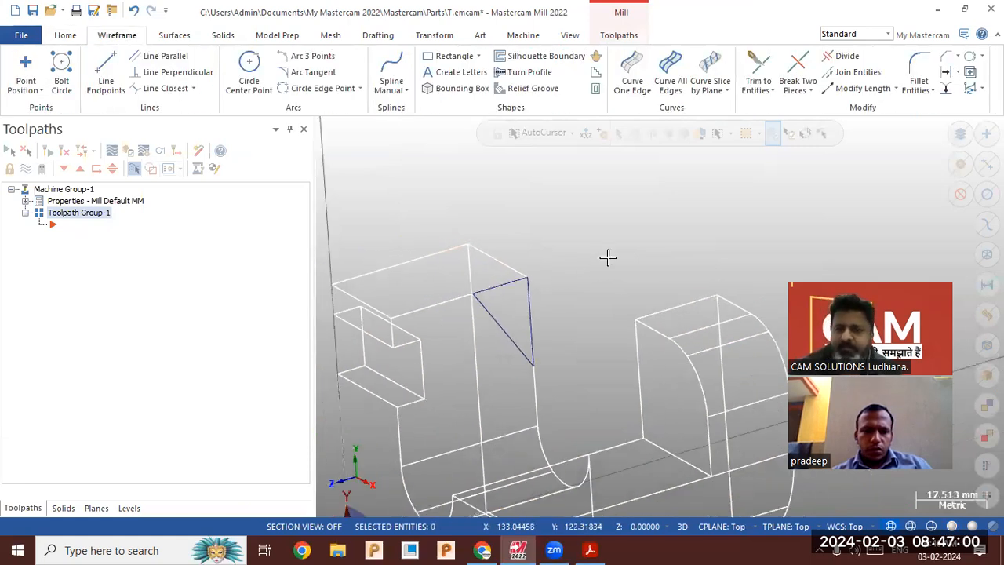
- Extrude the triangle as a Cut body with Through all across the notched block and return to shaded display
{"action": "left_click", "coordinate": [223, 35]}
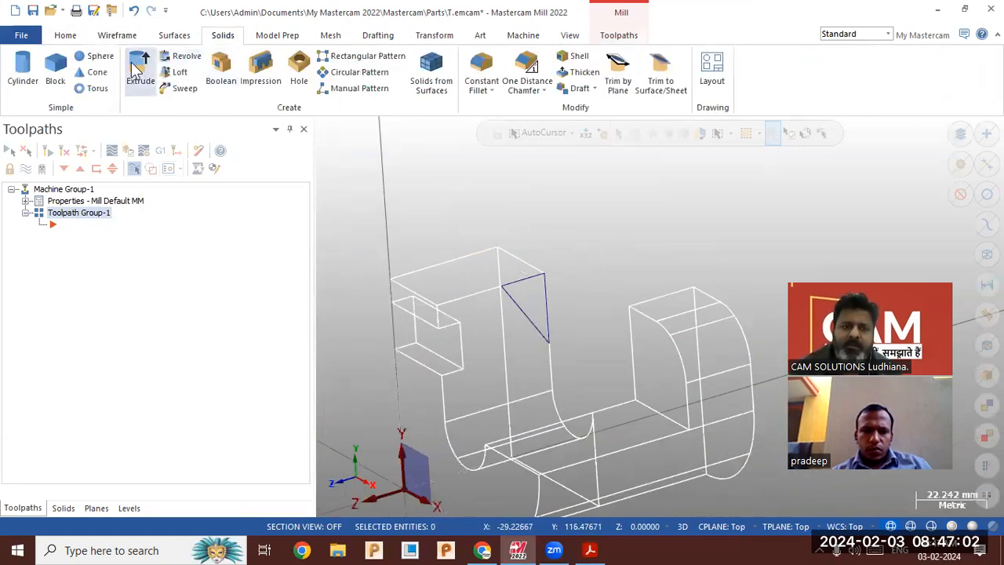
{"action": "left_click", "coordinate": [523, 308]}
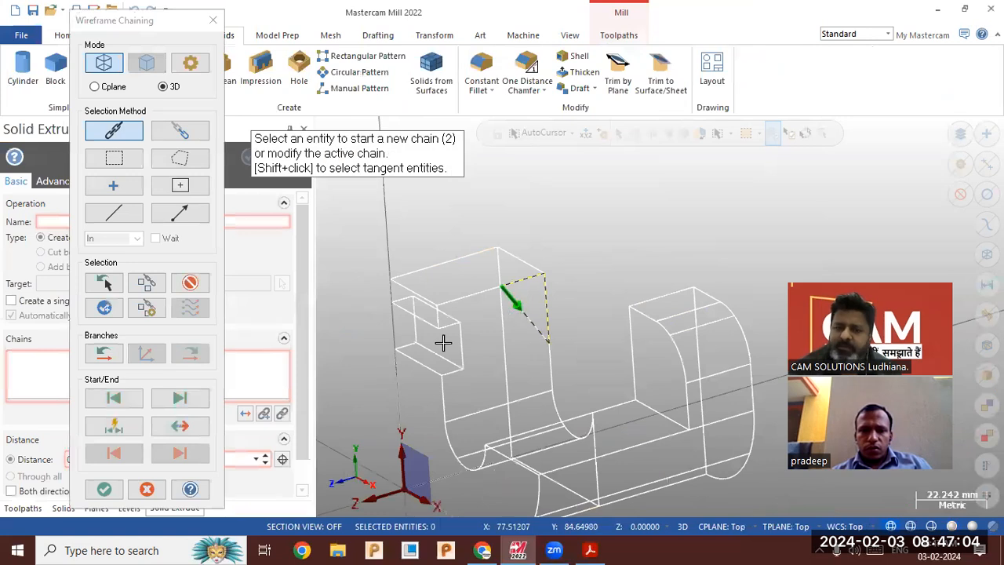
{"action": "left_click", "coordinate": [118, 486]}
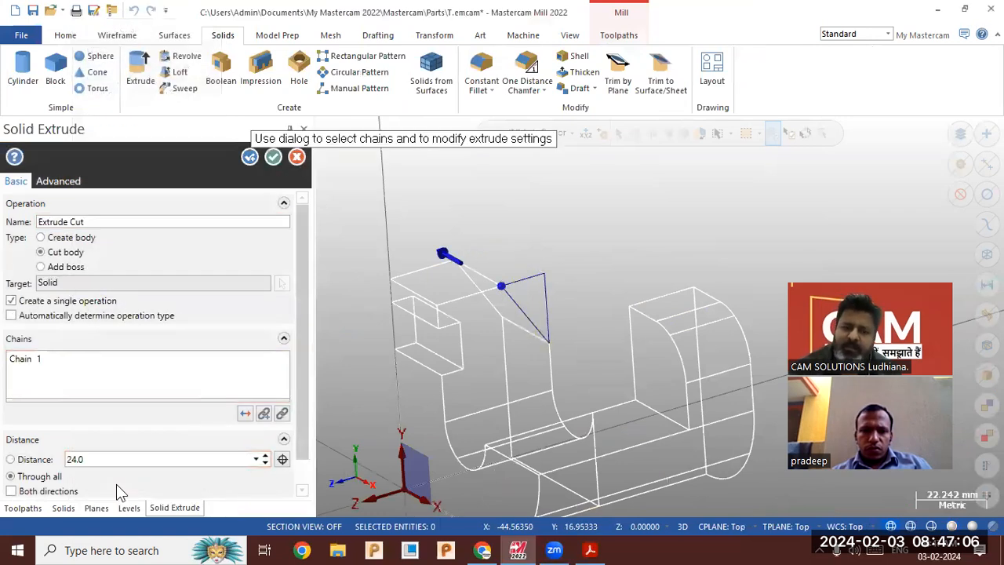
{"action": "left_click", "coordinate": [275, 157]}
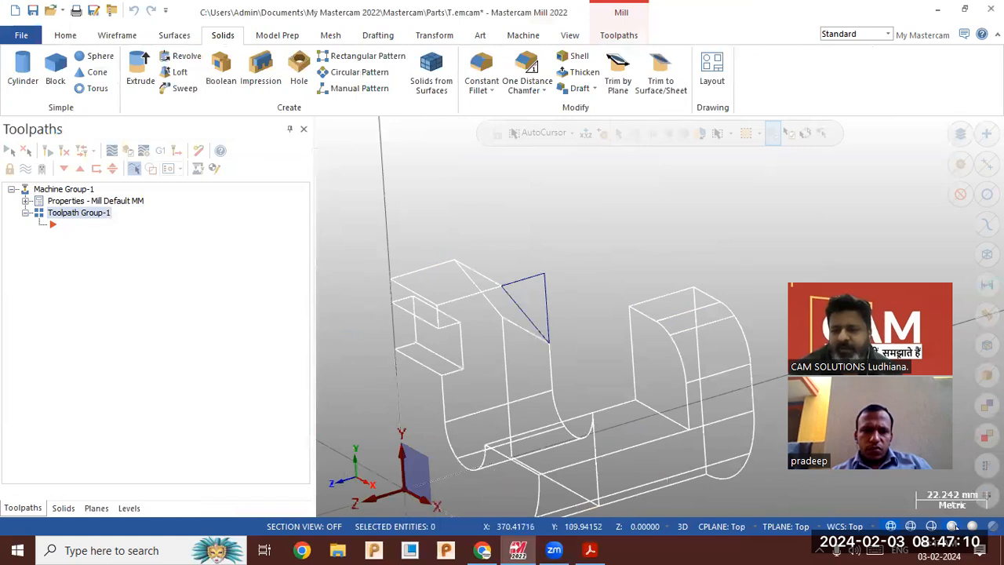
{"action": "left_click", "coordinate": [953, 526]}
{"action": "scroll", "coordinate": [672, 198], "scroll_direction": "down", "scroll_amount": 2}
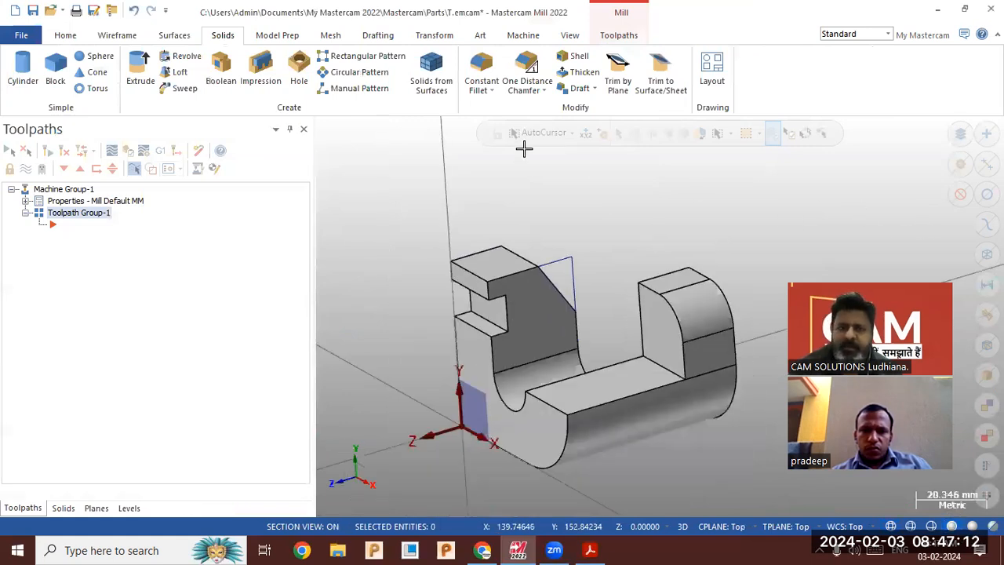
- Select all wireframe geometry and blank the triangle's lines
{"action": "left_click", "coordinate": [982, 255]}
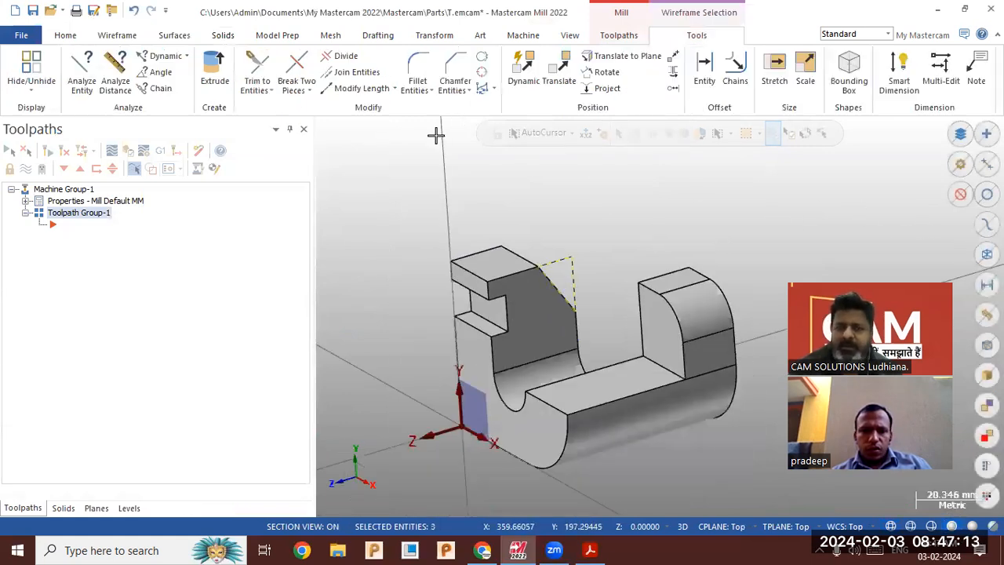
{"action": "left_click", "coordinate": [65, 35]}
{"action": "left_click", "coordinate": [577, 88]}
- Compare the bracket with the PDF drawing and examine its sloped cut, notch and rounded faces from several angles
{"action": "middle_click_drag", "start_coordinate": [606, 210], "coordinate": [607, 232]}
{"action": "left_click", "coordinate": [590, 551]}
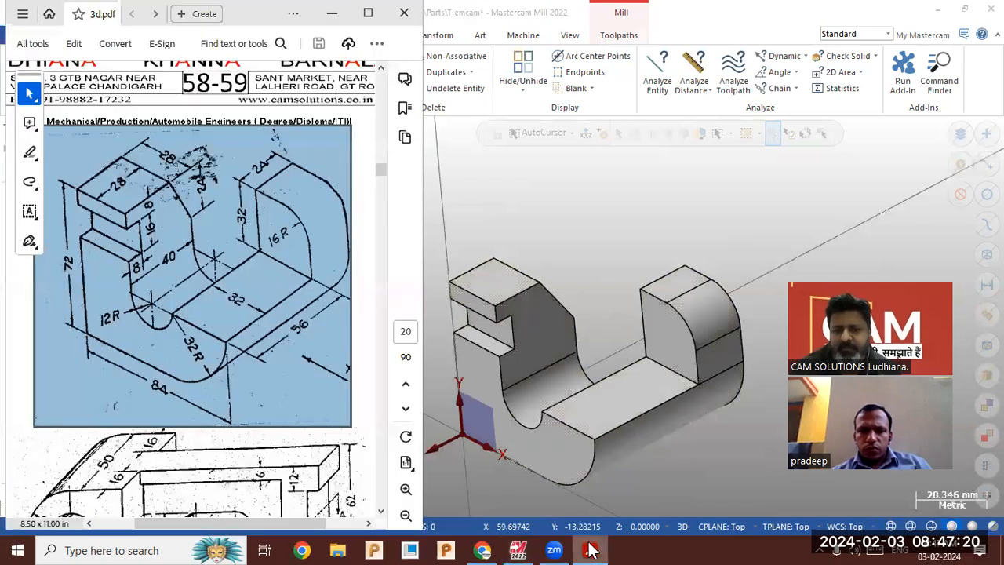
{"action": "mouse_move", "coordinate": [780, 238]}
{"action": "middle_mouse_down"}
{"action": "mouse_move", "coordinate": [677, 352]}
{"action": "mouse_move", "coordinate": [646, 459]}
{"action": "mouse_move", "coordinate": [598, 501]}
{"action": "middle_mouse_up"}
{"action": "scroll", "coordinate": [598, 498], "scroll_direction": "up", "scroll_amount": 2}
{"action": "scroll", "coordinate": [650, 347], "scroll_direction": "down", "scroll_amount": 1}
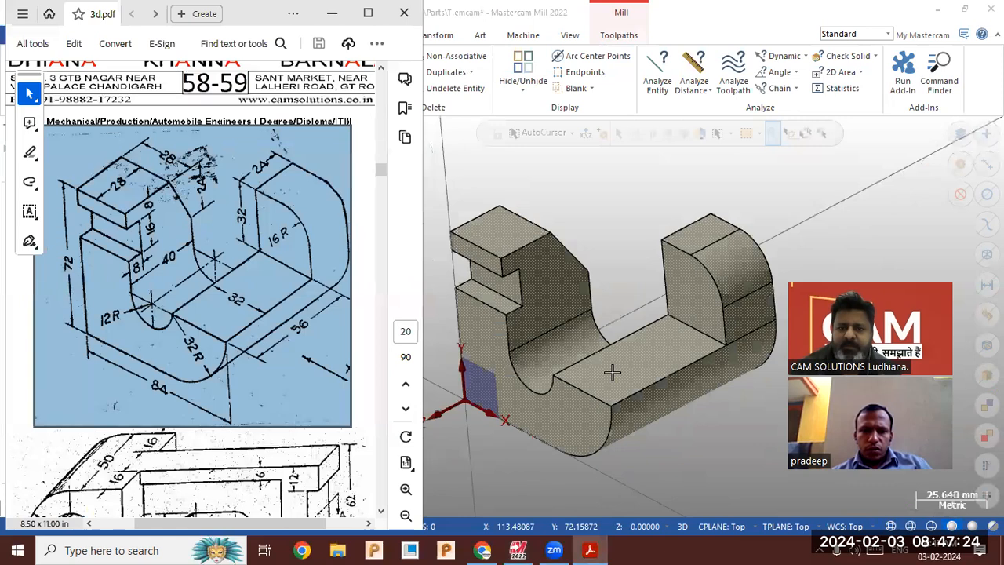
{"action": "scroll", "coordinate": [511, 473], "scroll_direction": "up", "scroll_amount": 2}
{"action": "scroll", "coordinate": [604, 393], "scroll_direction": "down", "scroll_amount": 1}
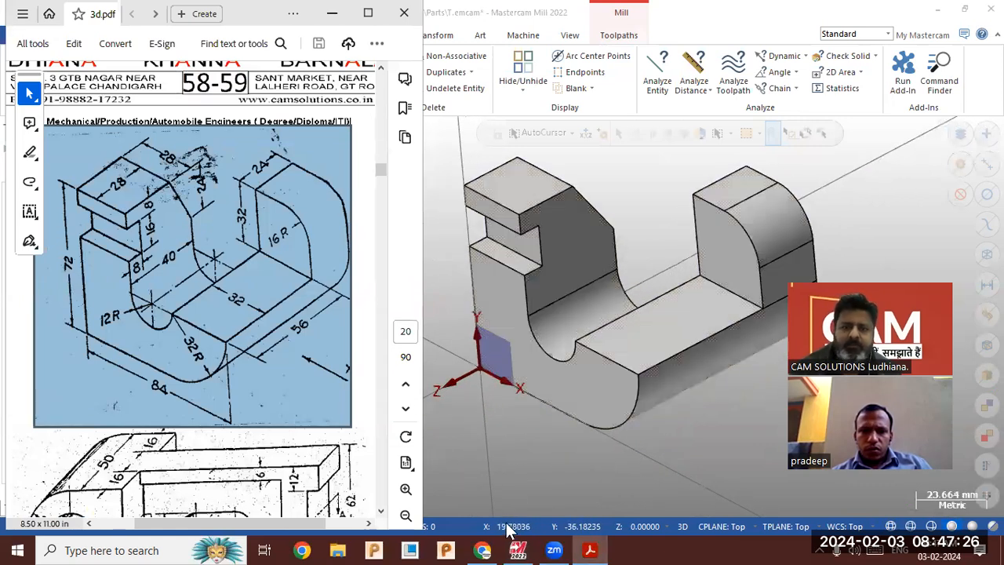
{"action": "left_click", "coordinate": [651, 251]}
{"action": "mouse_move", "coordinate": [650, 251]}
{"action": "middle_mouse_down"}
{"action": "mouse_move", "coordinate": [637, 224]}
{"action": "mouse_move", "coordinate": [619, 275]}
{"action": "mouse_move", "coordinate": [627, 240]}
{"action": "mouse_move", "coordinate": [638, 253]}
{"action": "middle_mouse_up"}
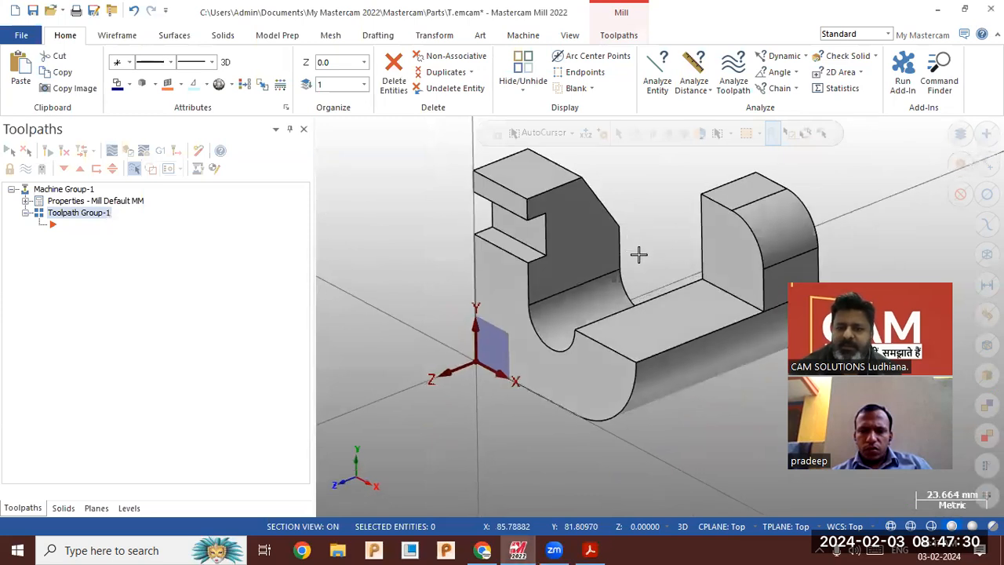
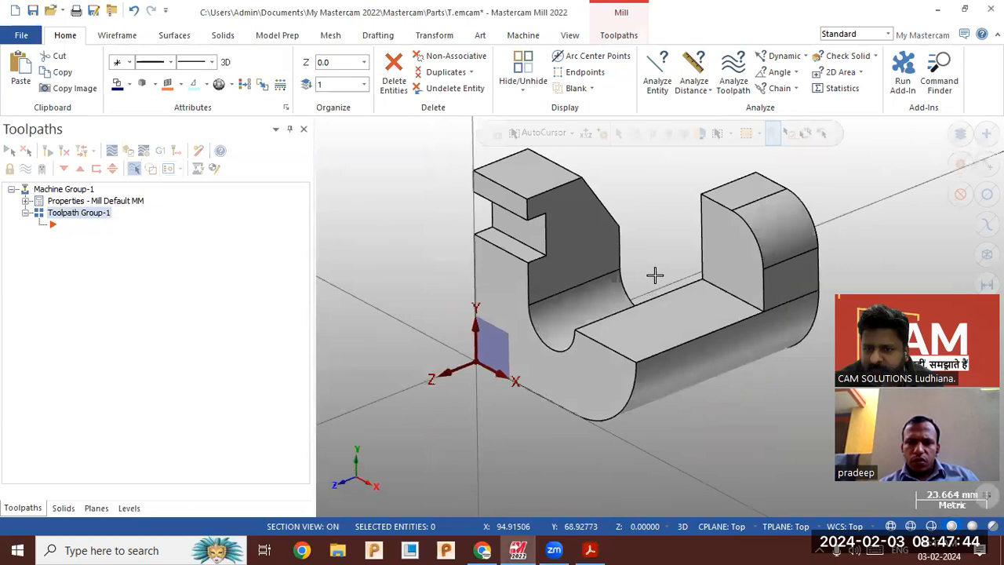
{"action": "middle_click_drag", "start_coordinate": [675, 269], "coordinate": [690, 301]}
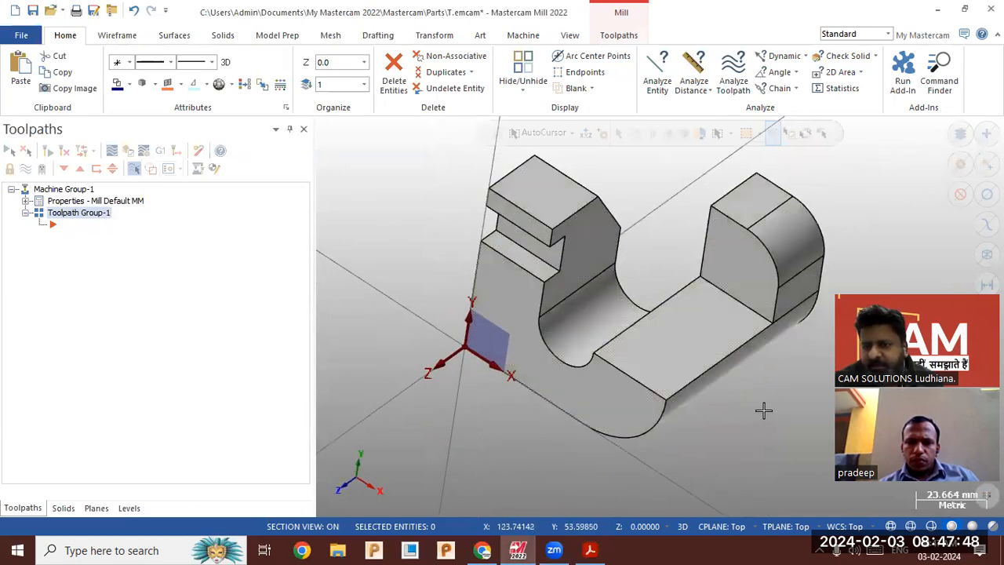
{"action": "middle_click_drag", "start_coordinate": [744, 301], "coordinate": [714, 327]}
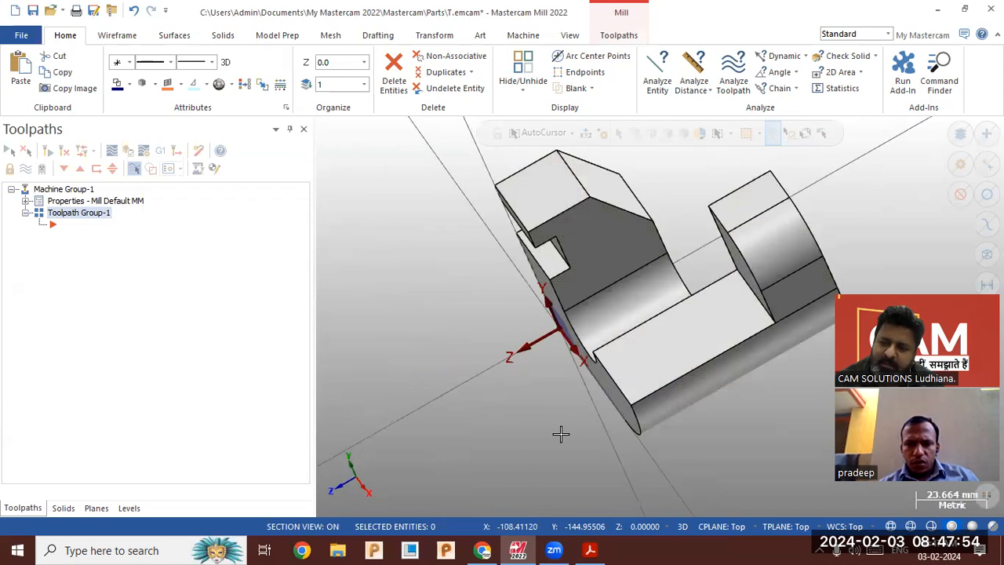
{"action": "middle_click_drag", "start_coordinate": [570, 363], "coordinate": [696, 298]}
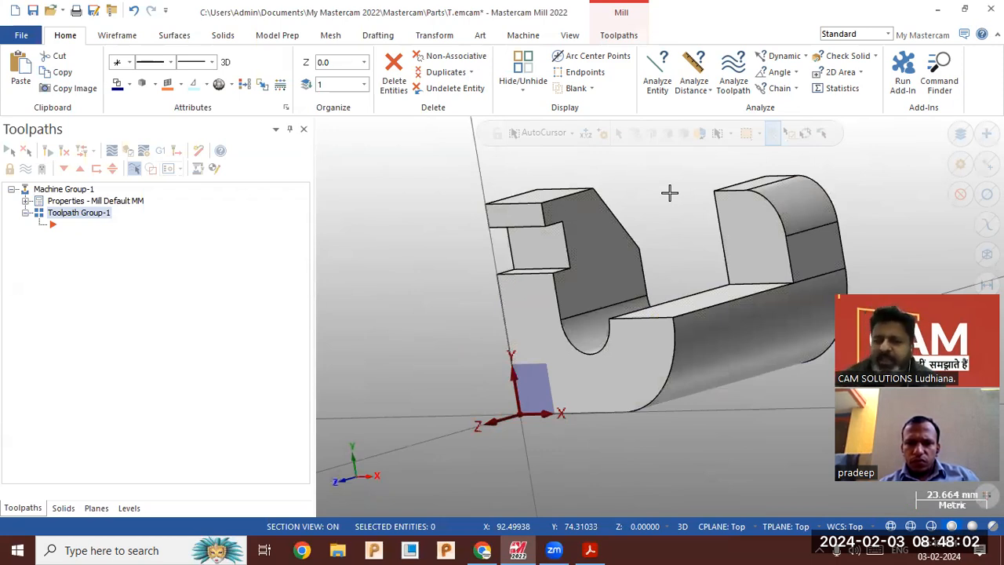
{"action": "middle_click_drag", "start_coordinate": [618, 211], "coordinate": [607, 230]}
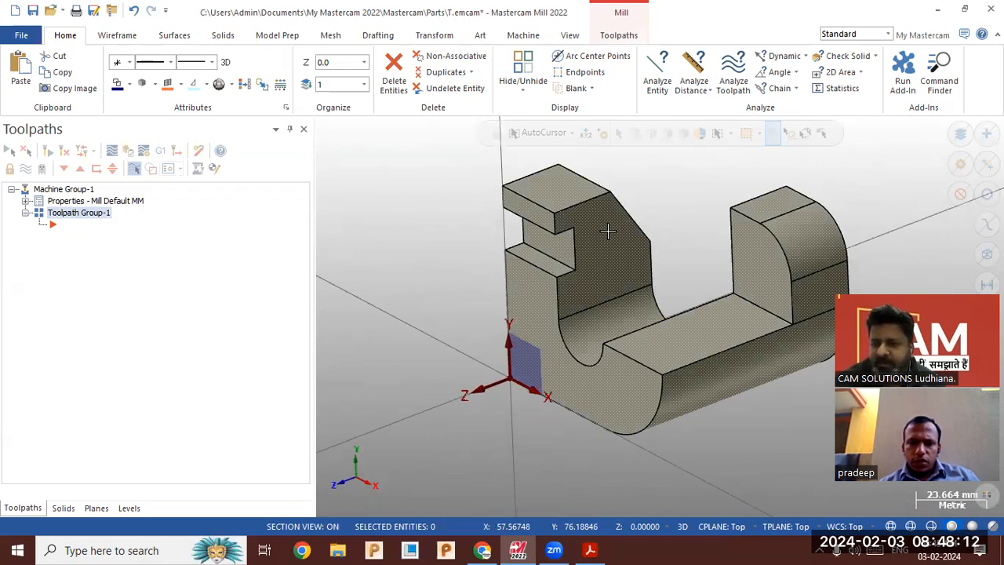
{"action": "middle_click_drag", "start_coordinate": [662, 223], "coordinate": [703, 215]}
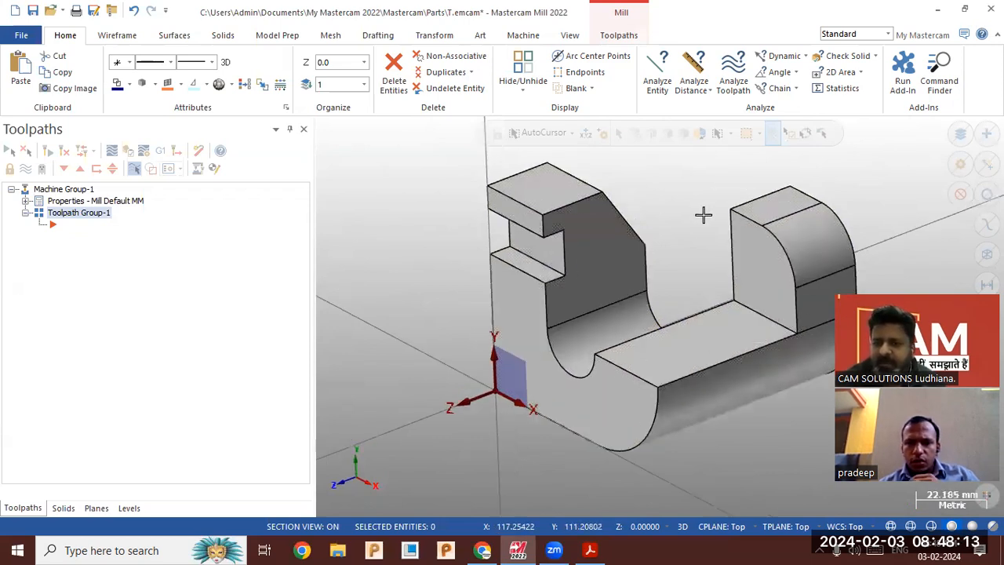
- Preview saved files in the Parts folder, including drg12, 3d1, 2, drg13, mastercam test, newyear and EXERCISE-3
{"action": "left_click", "coordinate": [48, 10]}
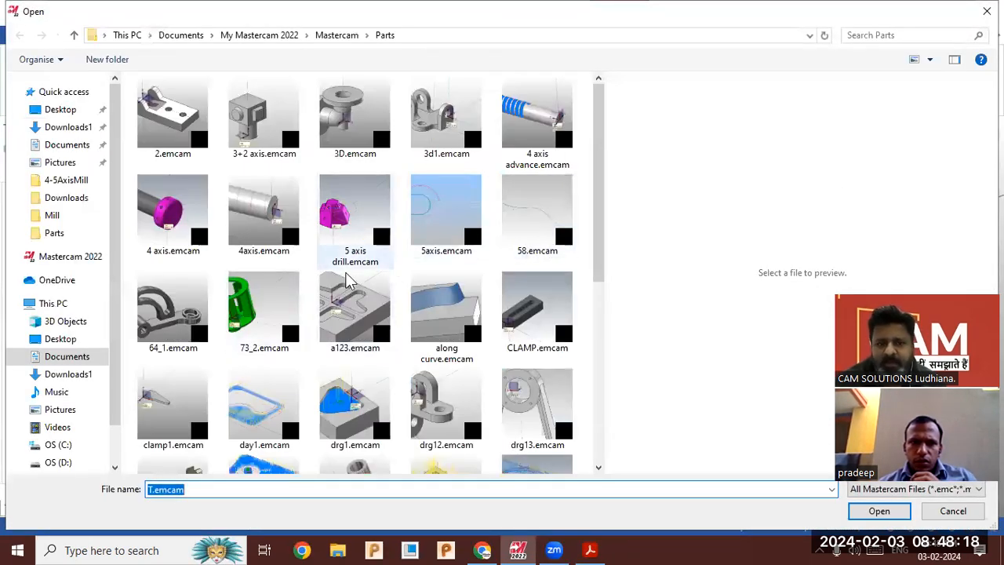
{"action": "left_click", "coordinate": [343, 305]}
{"action": "left_click", "coordinate": [441, 412]}
{"action": "left_click", "coordinate": [353, 412]}
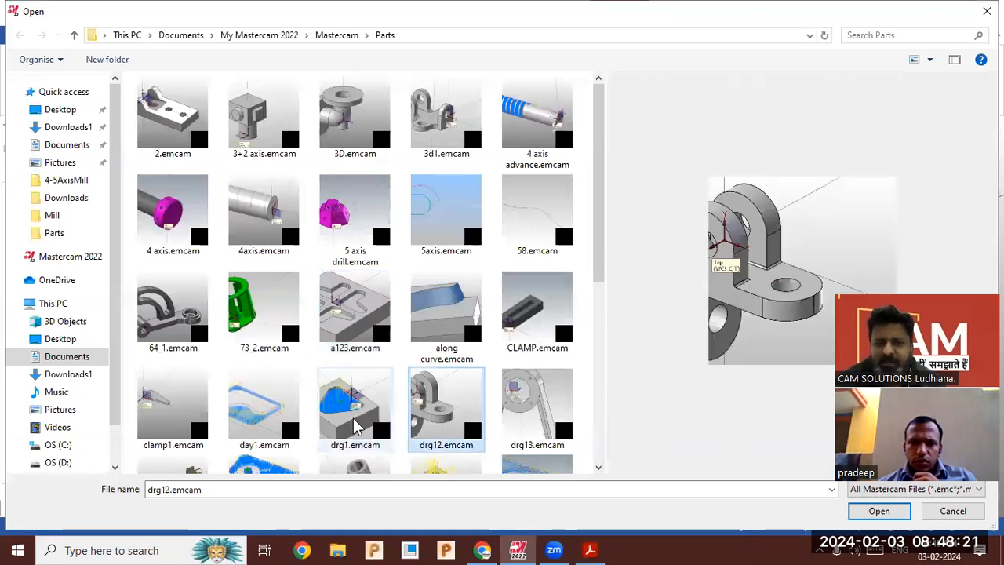
{"action": "left_click", "coordinate": [259, 431]}
{"action": "left_click", "coordinate": [437, 130]}
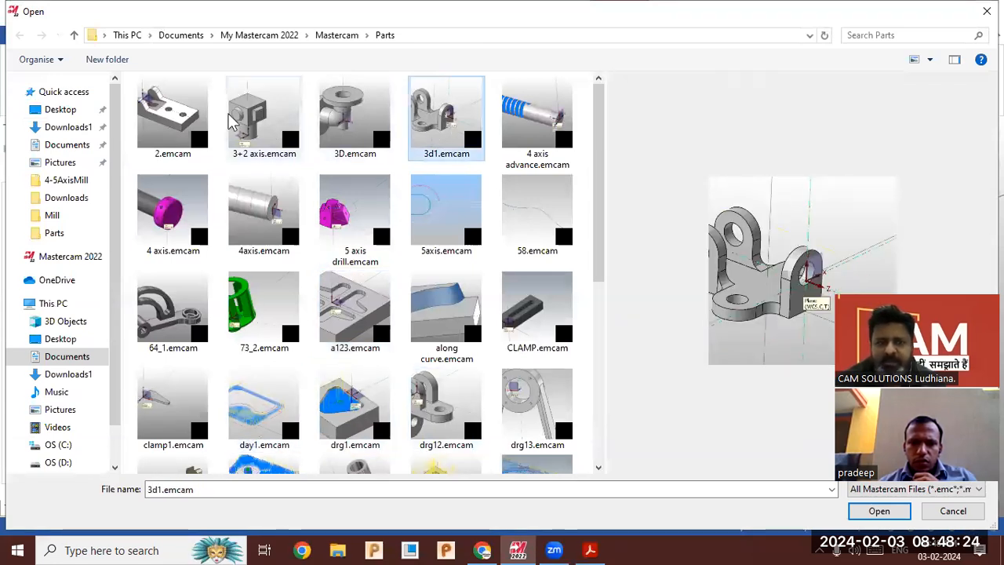
{"action": "left_click", "coordinate": [173, 117]}
{"action": "scroll", "coordinate": [306, 298], "scroll_direction": "down", "scroll_amount": 4}
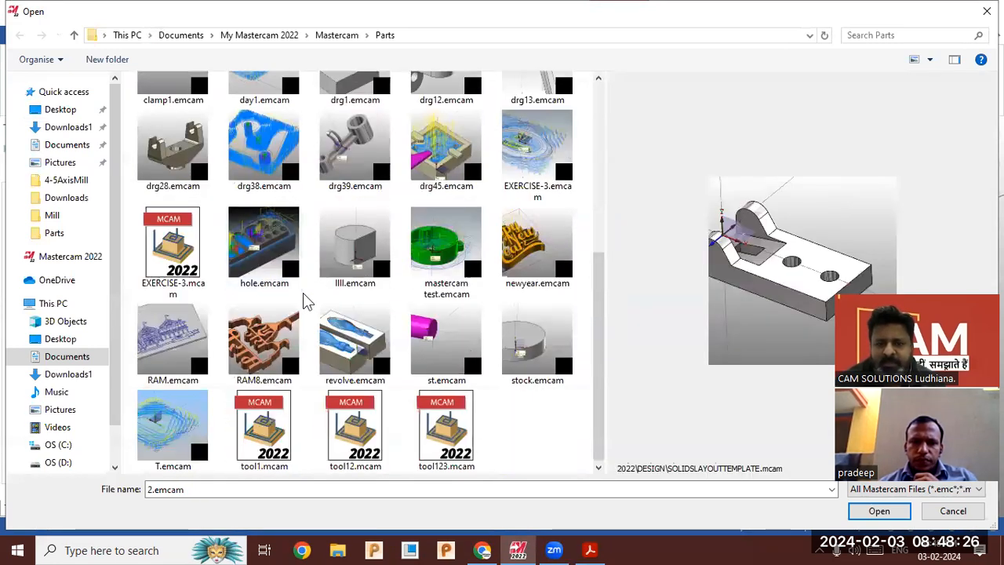
{"action": "scroll", "coordinate": [311, 308], "scroll_direction": "up", "scroll_amount": 3}
{"action": "left_click", "coordinate": [533, 306]}
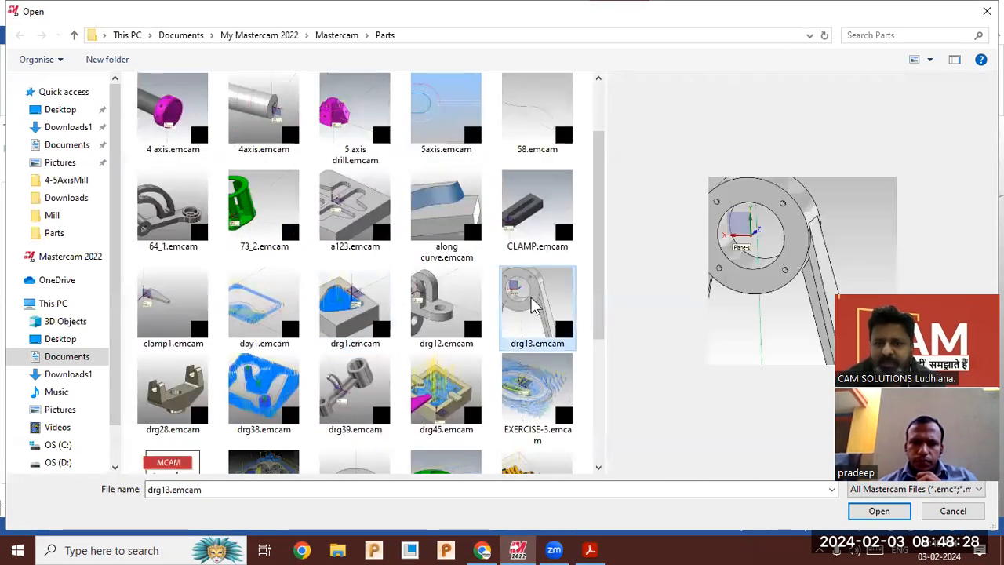
{"action": "scroll", "coordinate": [440, 283], "scroll_direction": "down", "scroll_amount": 3}
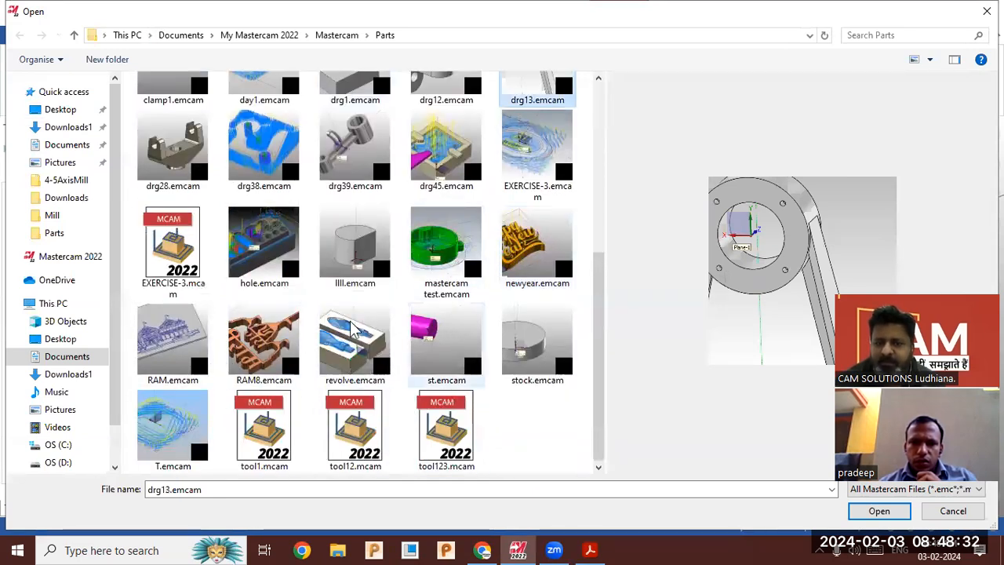
{"action": "left_click", "coordinate": [437, 258]}
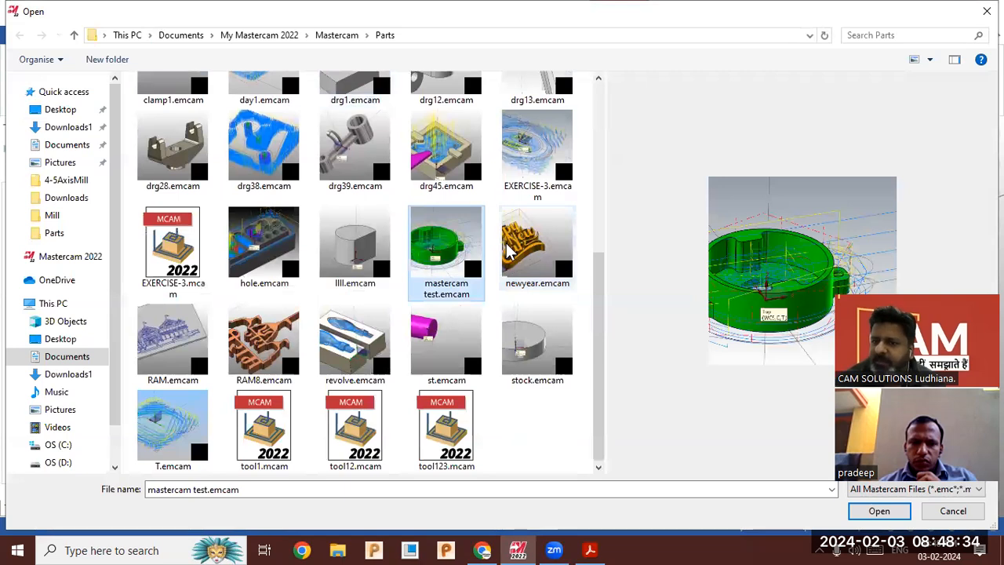
{"action": "left_click", "coordinate": [528, 249]}
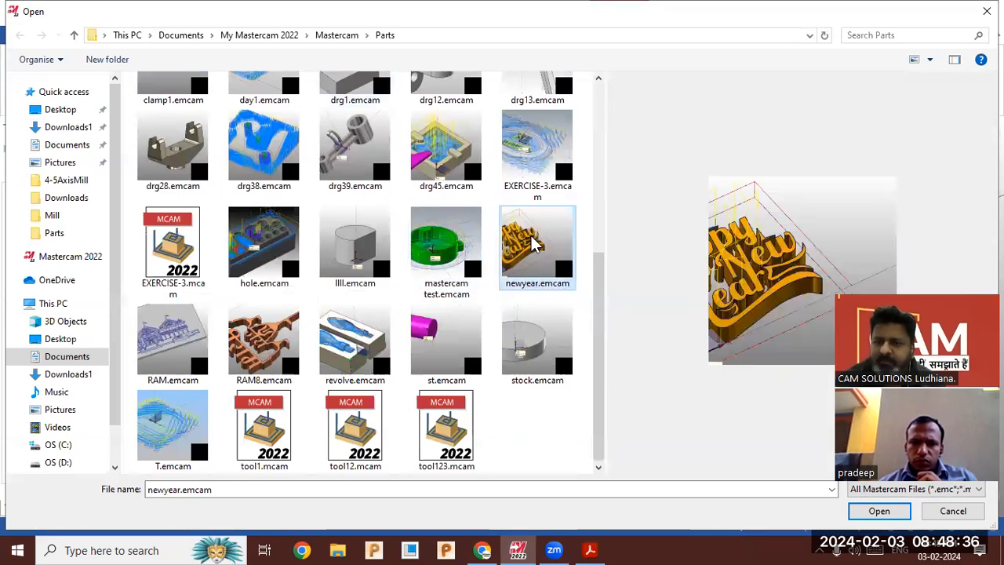
{"action": "left_click", "coordinate": [531, 167]}
{"action": "scroll", "coordinate": [447, 165], "scroll_direction": "up", "scroll_amount": 3}
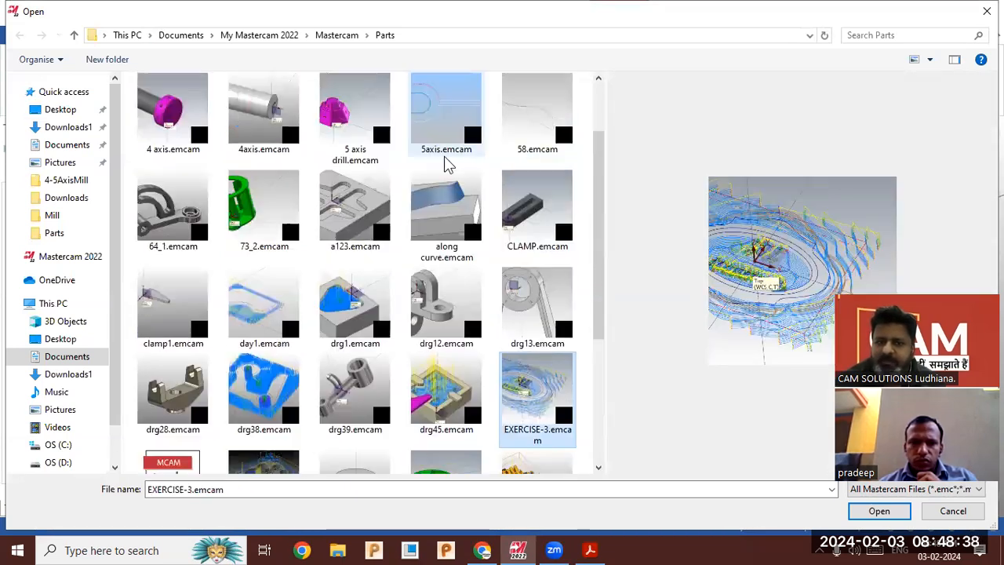
- Choose drg13.emcam from the Parts folder and open it
{"action": "left_click", "coordinate": [532, 208]}
{"action": "left_click", "coordinate": [536, 306]}
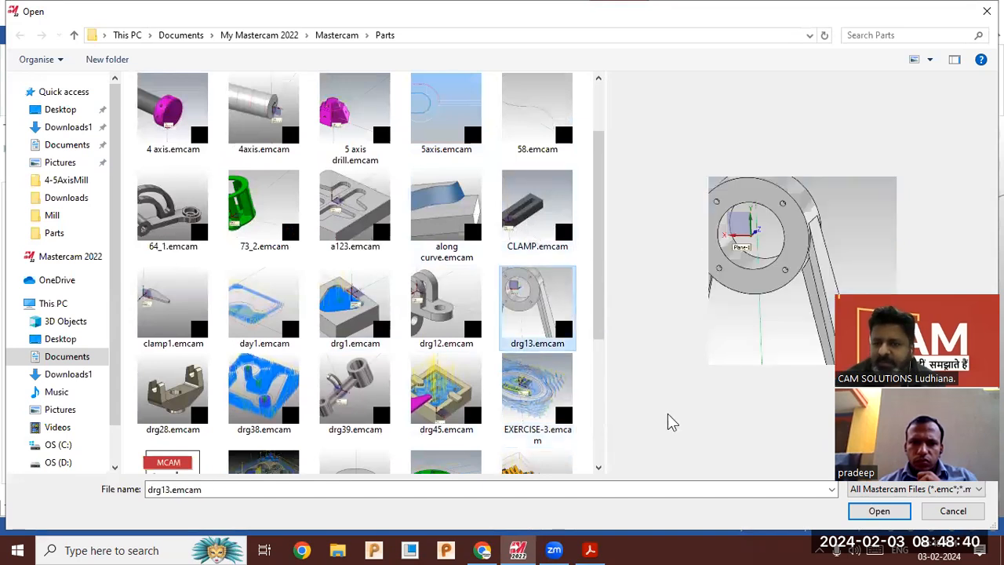
{"action": "left_click", "coordinate": [873, 515]}
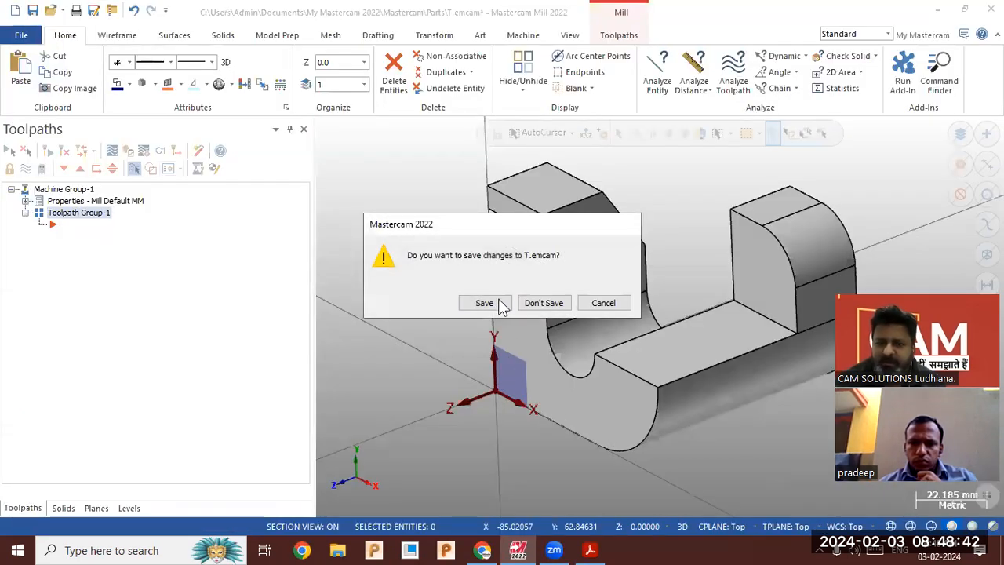
- Save the modelled bracket as drg20 in the Parts folder, matching its PDF page number, and dismiss the file-opening warning
{"action": "left_click", "coordinate": [500, 305]}
{"action": "left_click", "coordinate": [590, 550]}
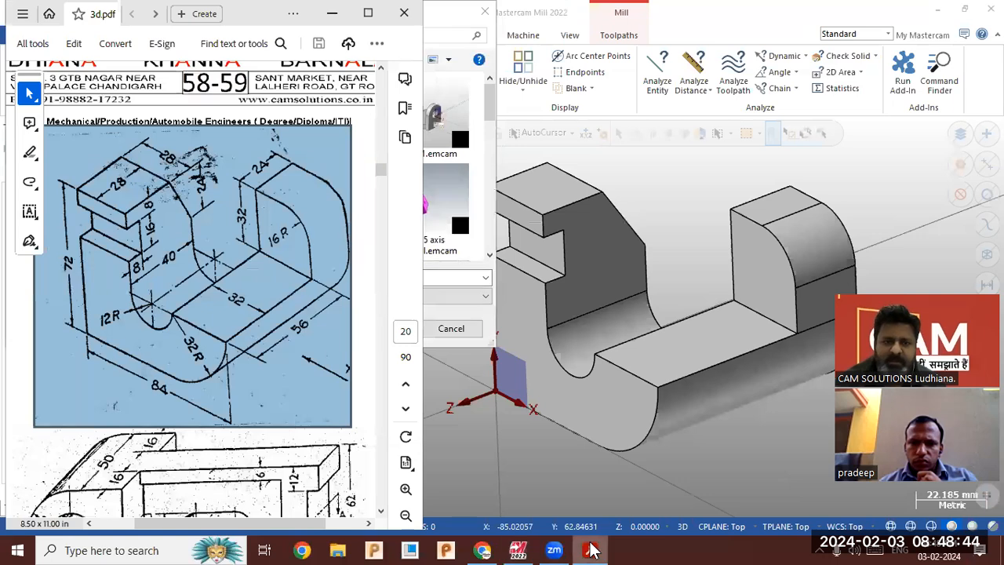
{"action": "left_click", "coordinate": [590, 550]}
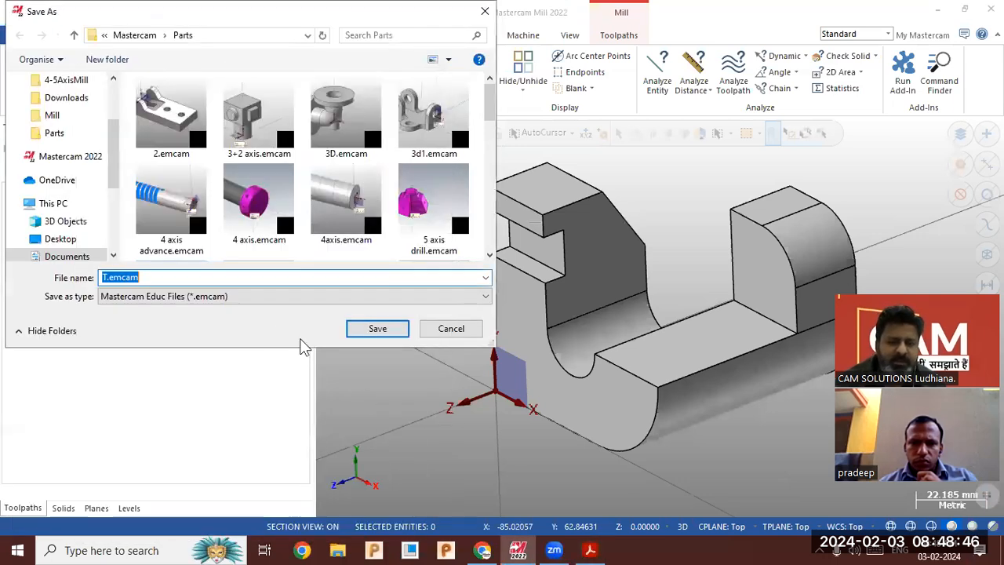
{"action": "type", "text": "drg20"}
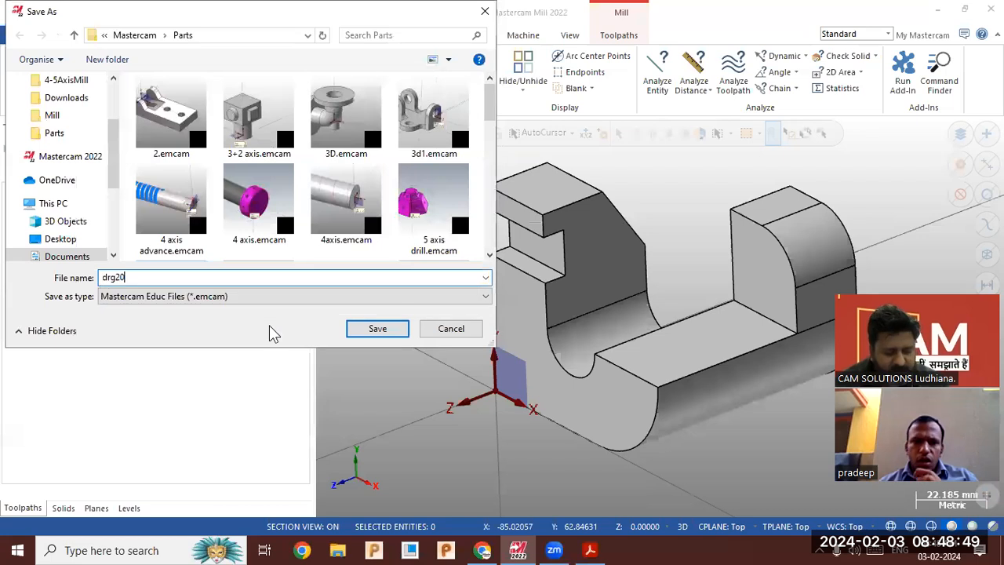
{"action": "key", "text": "Return"}
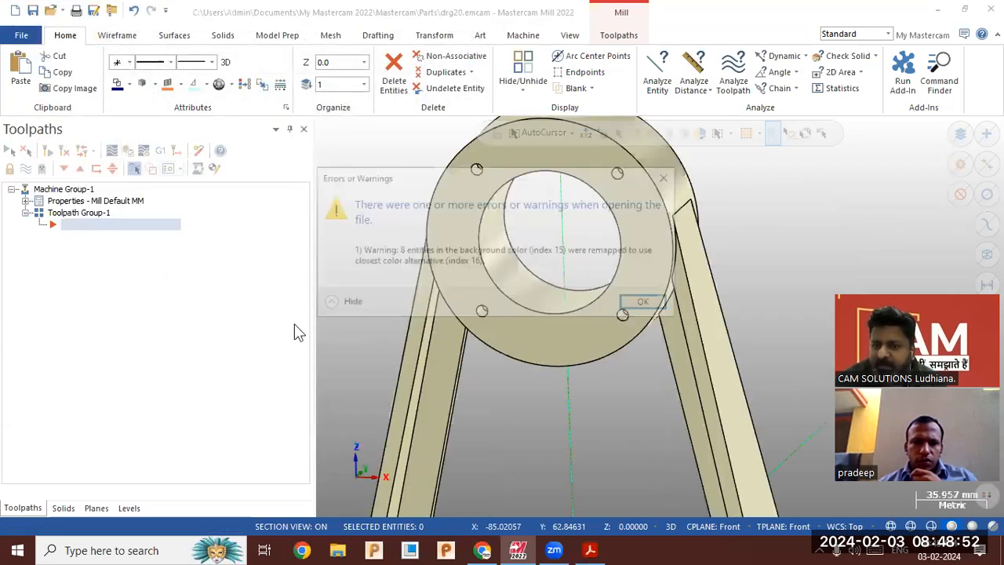
{"action": "left_click", "coordinate": [646, 305]}
- Examine the drg13 part's bored ring, tapered legs and base from several angles, including the Right and Isometric views
{"action": "scroll", "coordinate": [596, 274], "scroll_direction": "down", "scroll_amount": 5}
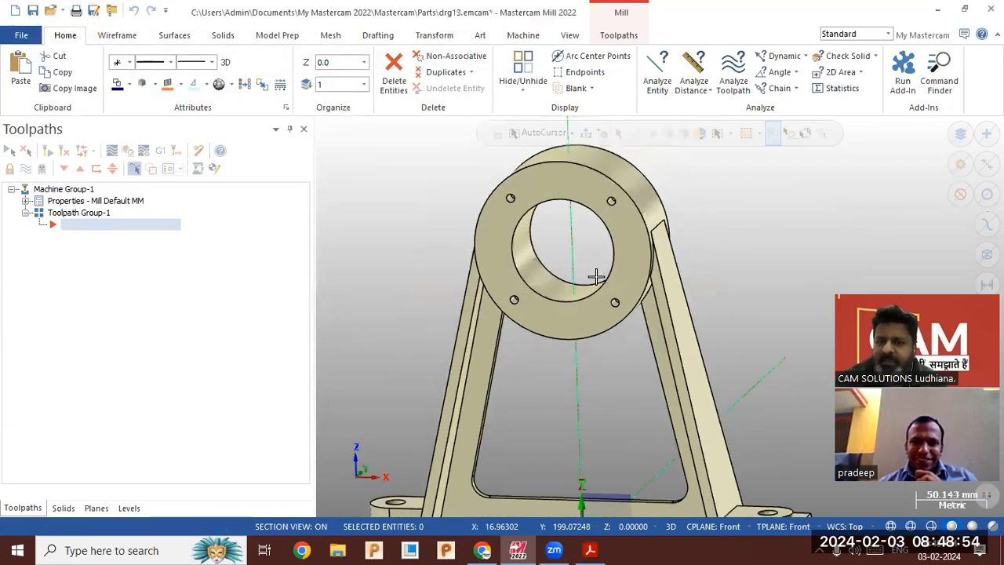
{"action": "middle_click_drag", "start_coordinate": [579, 351], "coordinate": [551, 365]}
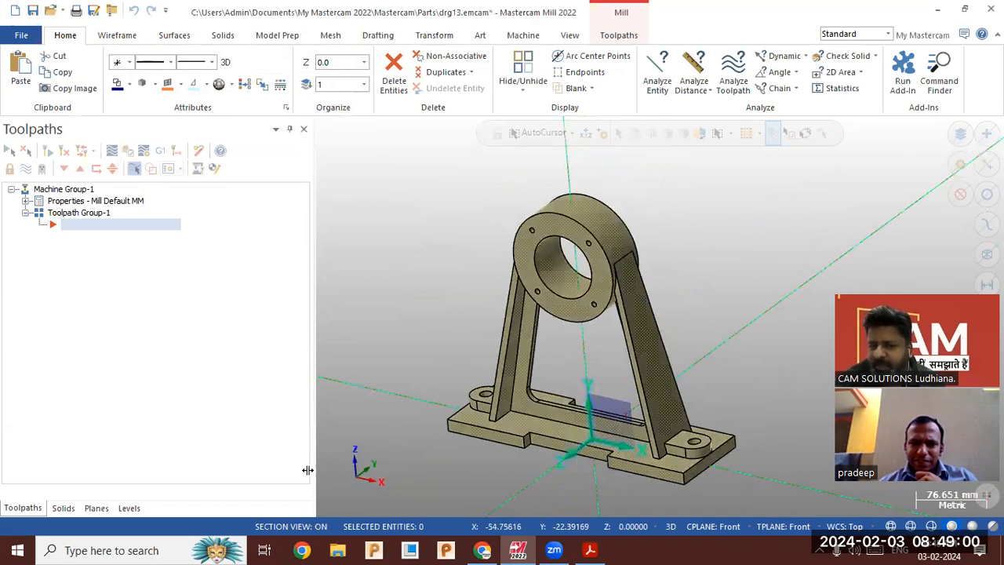
{"action": "mouse_move", "coordinate": [636, 351]}
{"action": "middle_mouse_down"}
{"action": "mouse_move", "coordinate": [601, 333]}
{"action": "mouse_move", "coordinate": [601, 352]}
{"action": "mouse_move", "coordinate": [615, 356]}
{"action": "middle_mouse_up"}
{"action": "middle_click_drag", "start_coordinate": [557, 317], "coordinate": [564, 324]}
{"action": "middle_click_drag", "start_coordinate": [595, 294], "coordinate": [385, 360]}
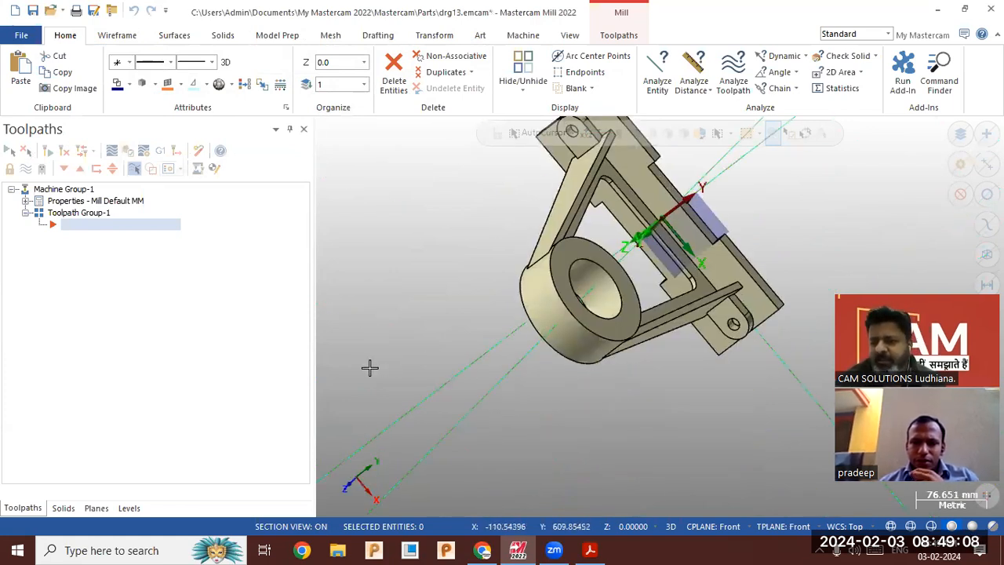
{"action": "middle_click_drag", "start_coordinate": [468, 409], "coordinate": [455, 280]}
{"action": "right_click", "coordinate": [458, 285]}
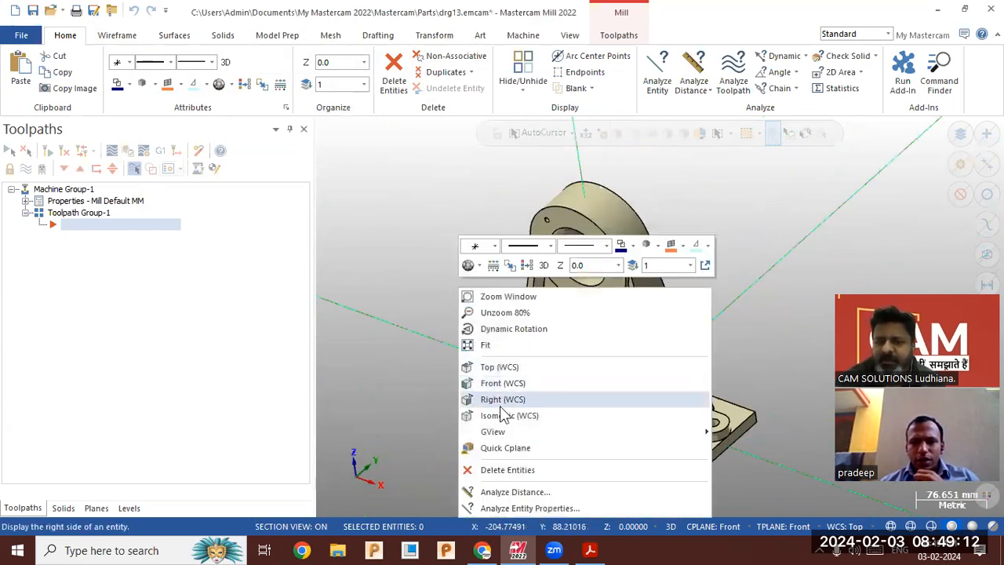
{"action": "left_click", "coordinate": [490, 400]}
{"action": "right_click", "coordinate": [471, 338]}
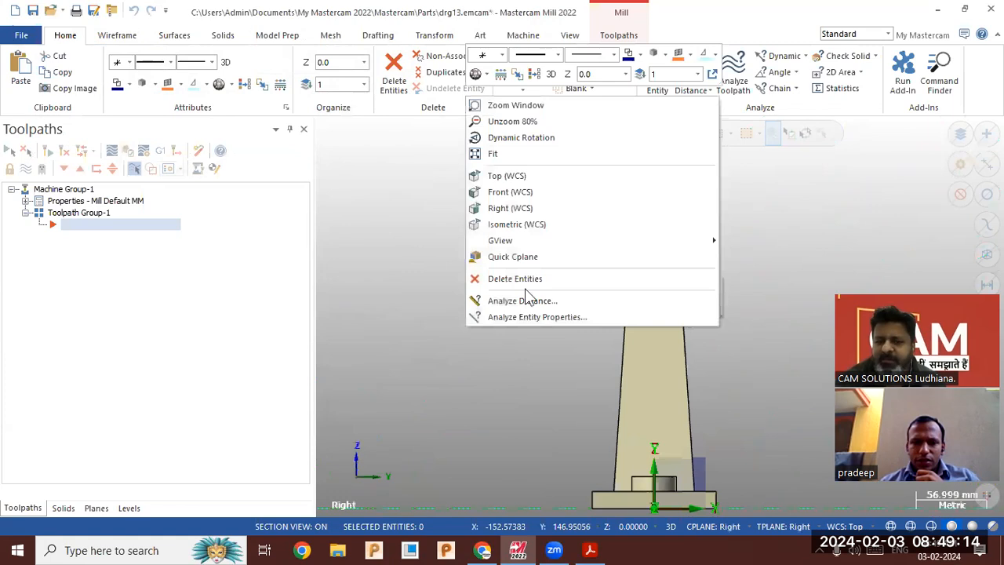
{"action": "left_click", "coordinate": [562, 225]}
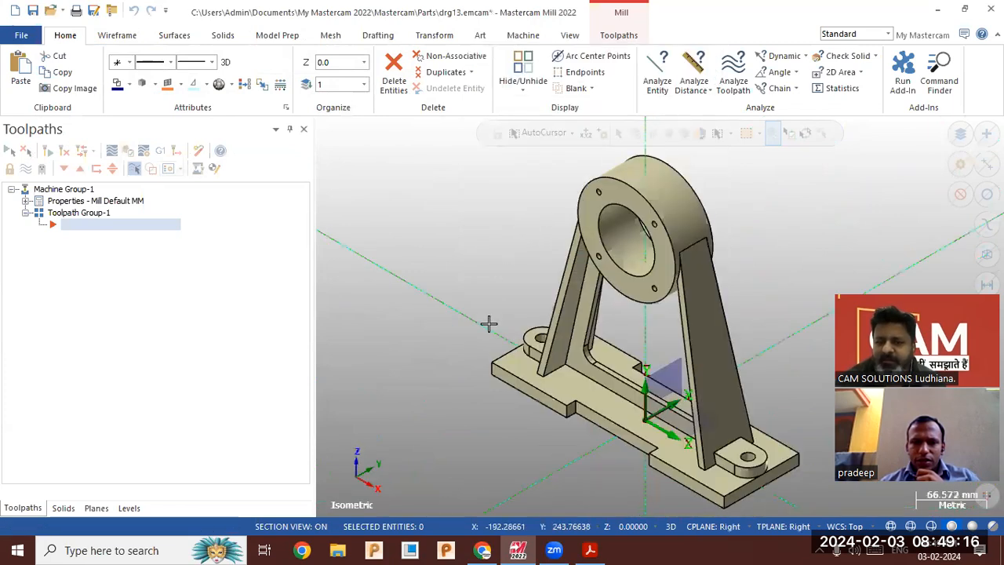
{"action": "scroll", "coordinate": [499, 345], "scroll_direction": "up", "scroll_amount": 2}
{"action": "scroll", "coordinate": [377, 285], "scroll_direction": "down", "scroll_amount": 4}
{"action": "scroll", "coordinate": [596, 422], "scroll_direction": "up", "scroll_amount": 4}
{"action": "scroll", "coordinate": [439, 406], "scroll_direction": "down", "scroll_amount": 2}
{"action": "scroll", "coordinate": [697, 327], "scroll_direction": "up", "scroll_amount": 1}
{"action": "mouse_move", "coordinate": [697, 324]}
{"action": "middle_mouse_down"}
{"action": "mouse_move", "coordinate": [687, 311]}
{"action": "mouse_move", "coordinate": [735, 332]}
{"action": "mouse_move", "coordinate": [684, 298]}
{"action": "mouse_move", "coordinate": [719, 298]}
{"action": "mouse_move", "coordinate": [696, 314]}
{"action": "middle_mouse_up"}
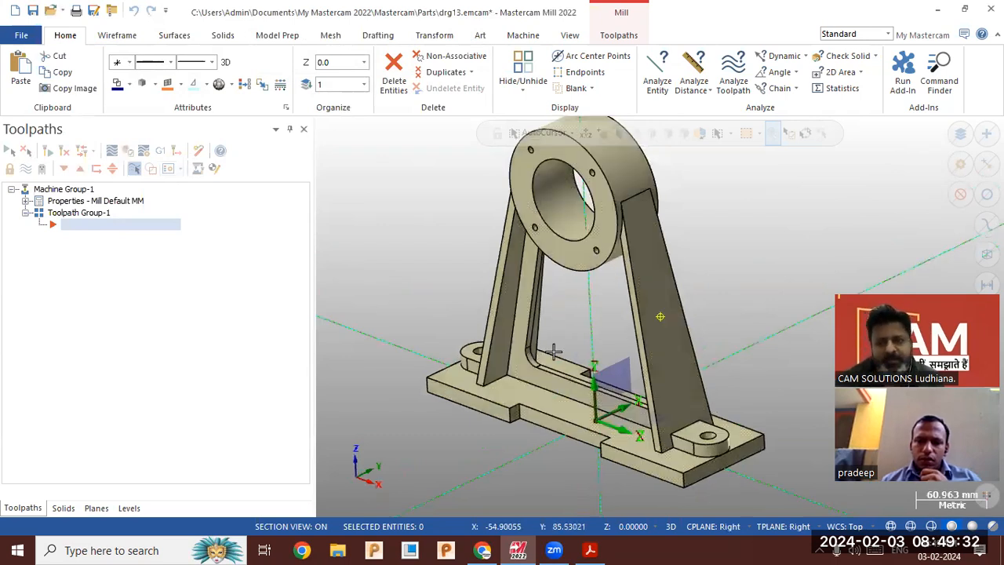
{"action": "scroll", "coordinate": [510, 389], "scroll_direction": "down", "scroll_amount": 1}
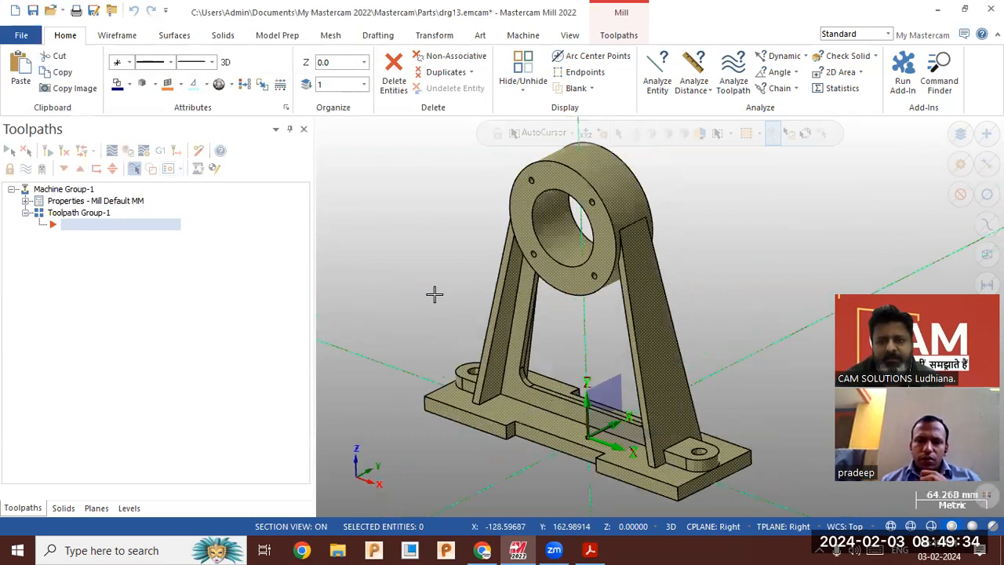
{"action": "scroll", "coordinate": [402, 231], "scroll_direction": "up", "scroll_amount": 1}
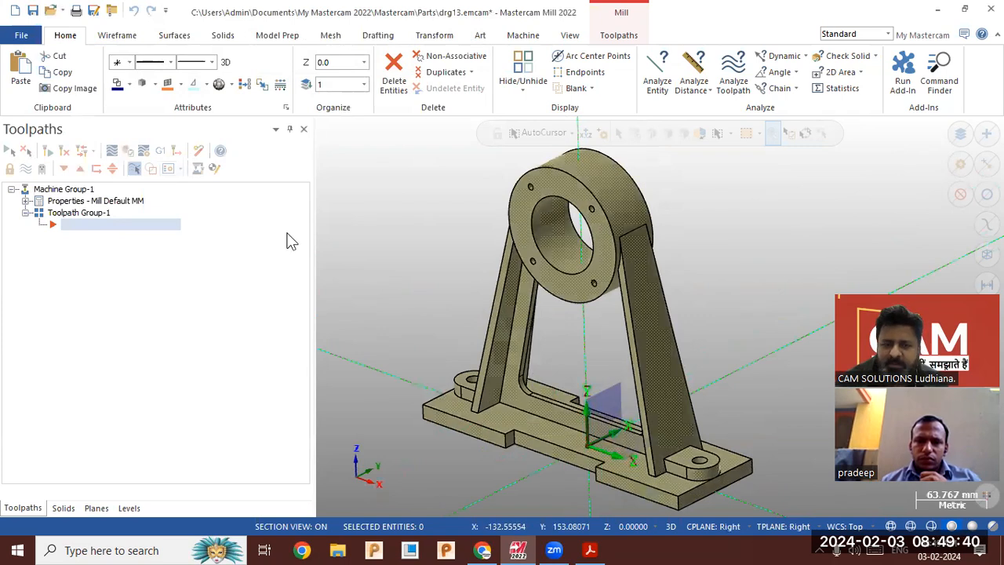
- Save a copy of the drg13 part as the STEP file drg13.stp in the Parts folder
{"action": "left_click", "coordinate": [21, 36]}
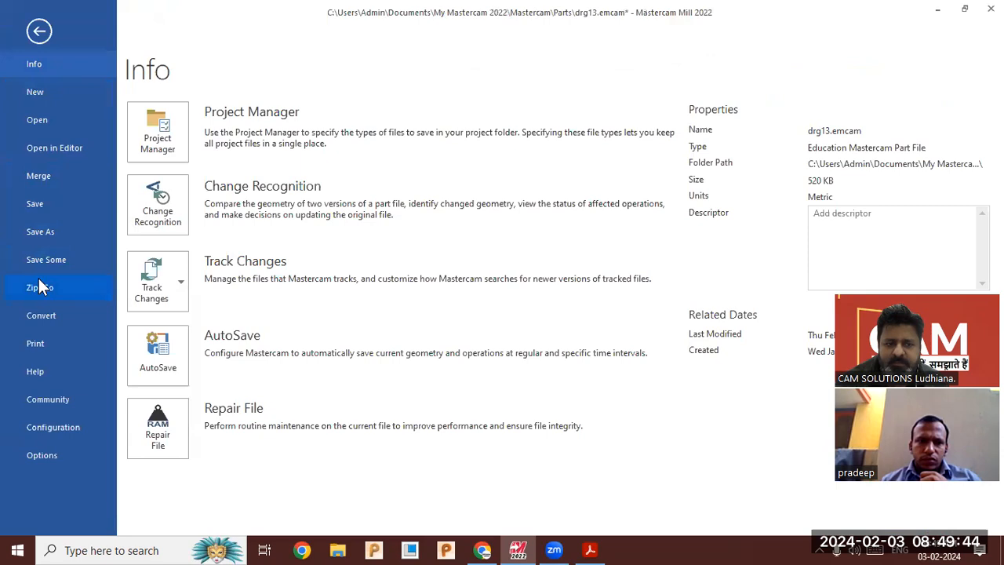
{"action": "left_click", "coordinate": [59, 232]}
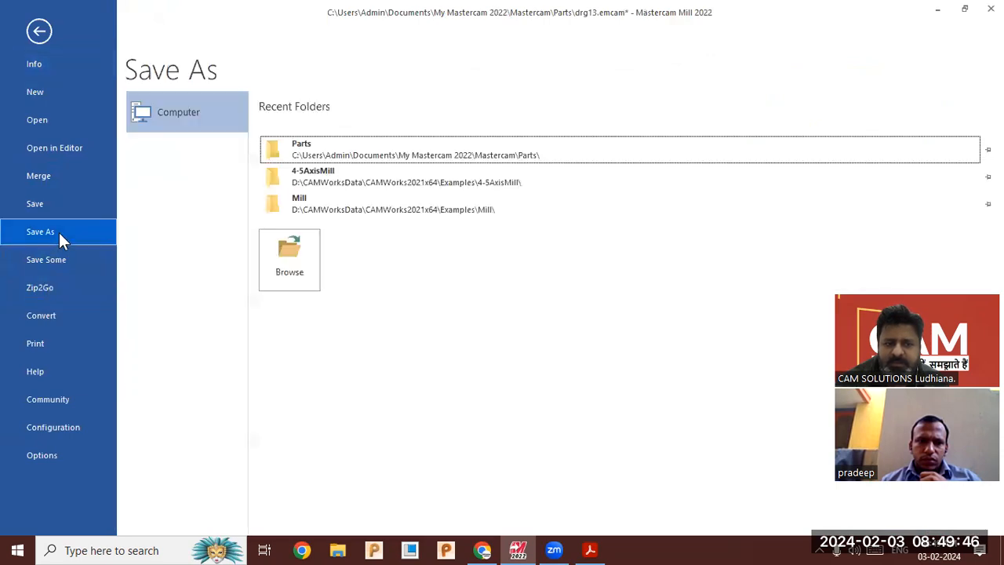
{"action": "left_click", "coordinate": [284, 268]}
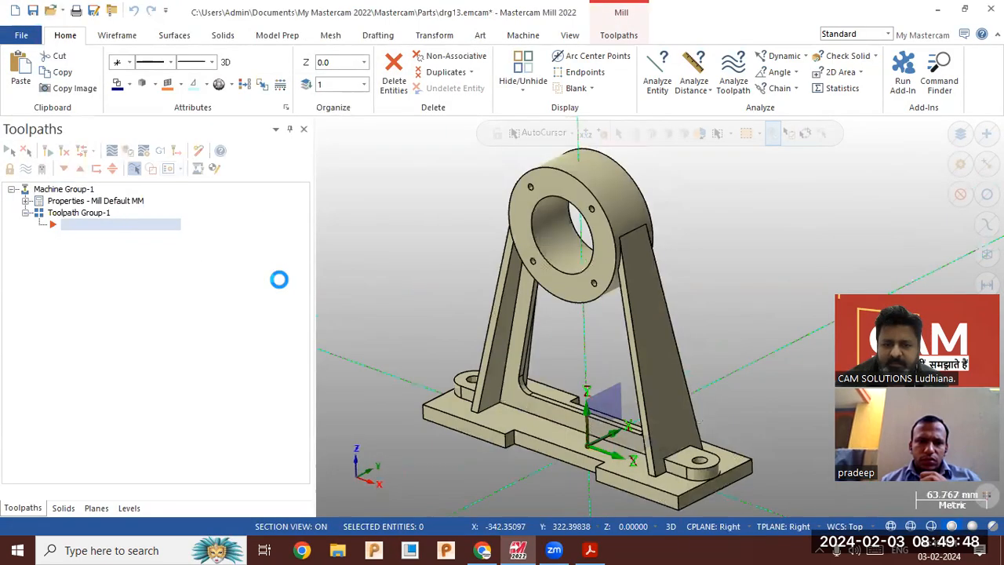
{"action": "left_click", "coordinate": [251, 297]}
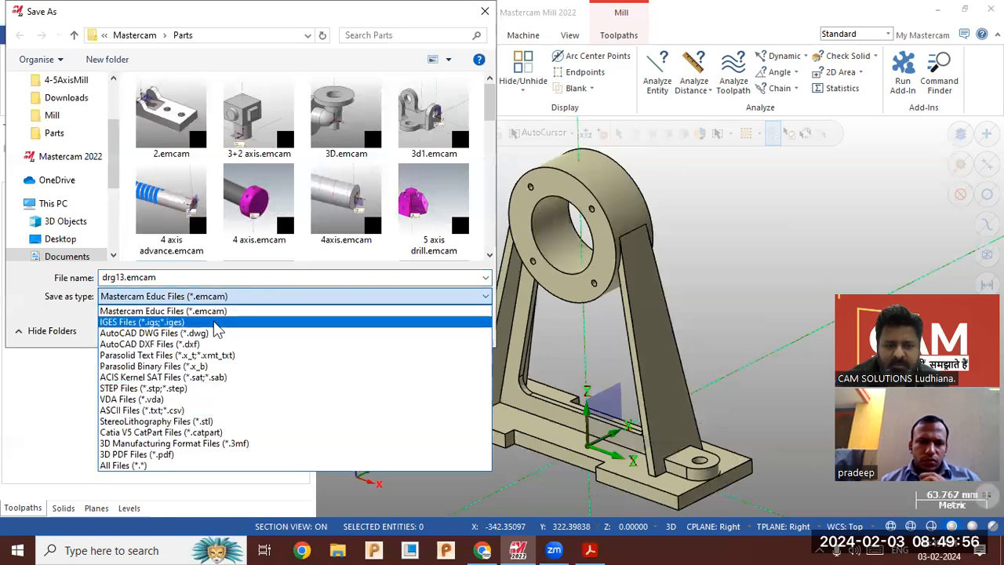
{"action": "left_click", "coordinate": [206, 388]}
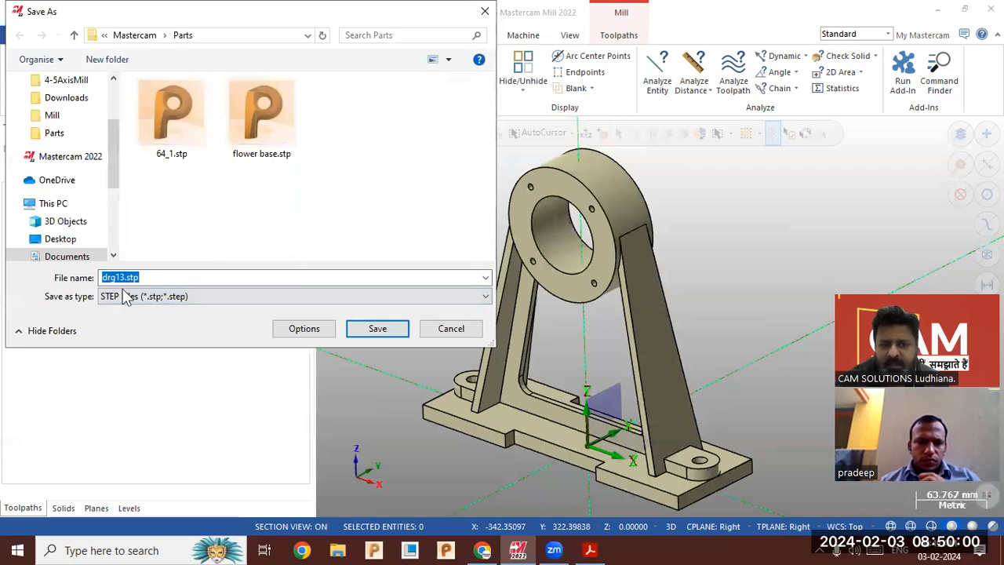
{"action": "left_click", "coordinate": [375, 331]}
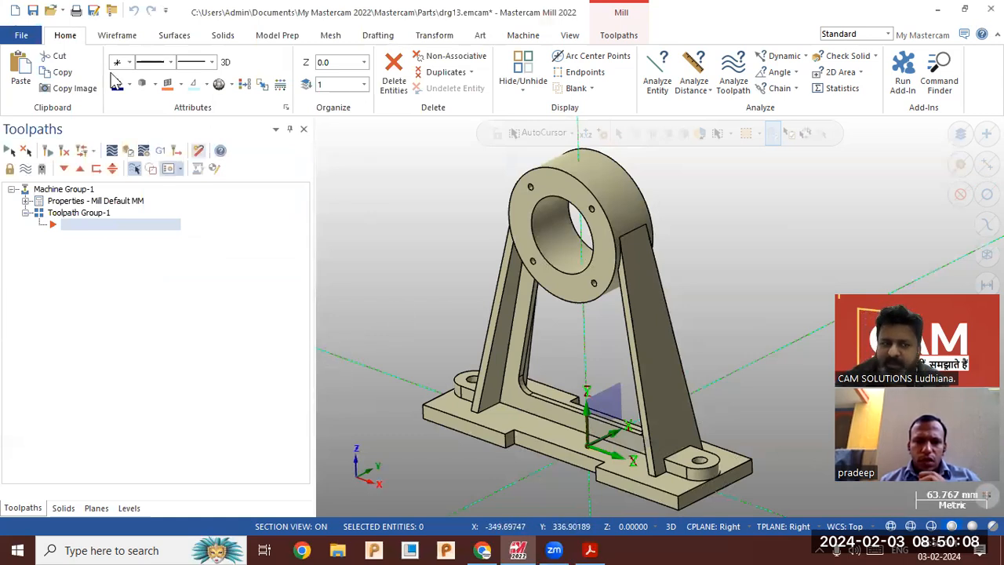
- Review the file formats available for saving the drg13 part in an enlarged Save As dialog, and close it without saving
{"action": "left_click", "coordinate": [22, 36]}
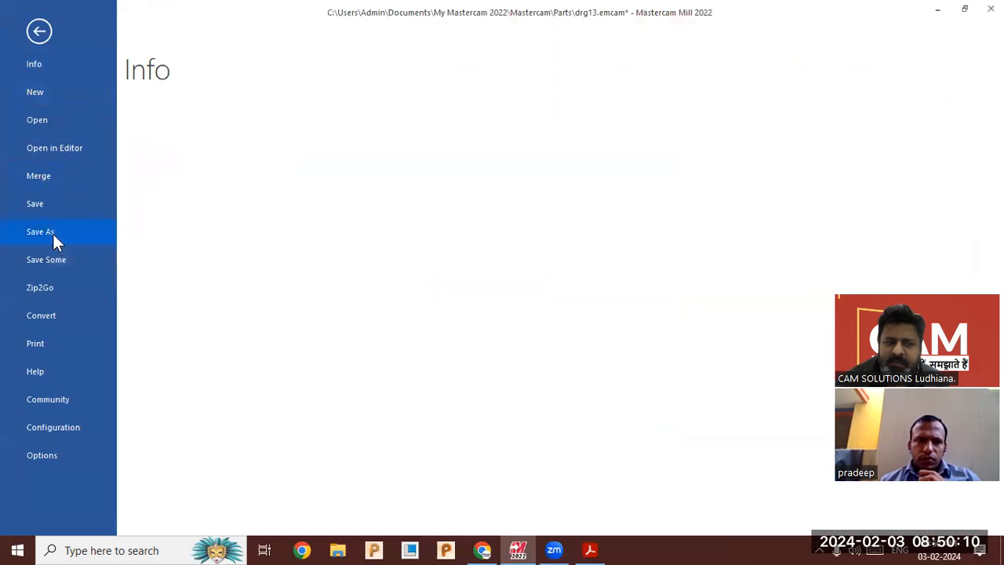
{"action": "left_click", "coordinate": [52, 231]}
{"action": "left_click", "coordinate": [291, 236]}
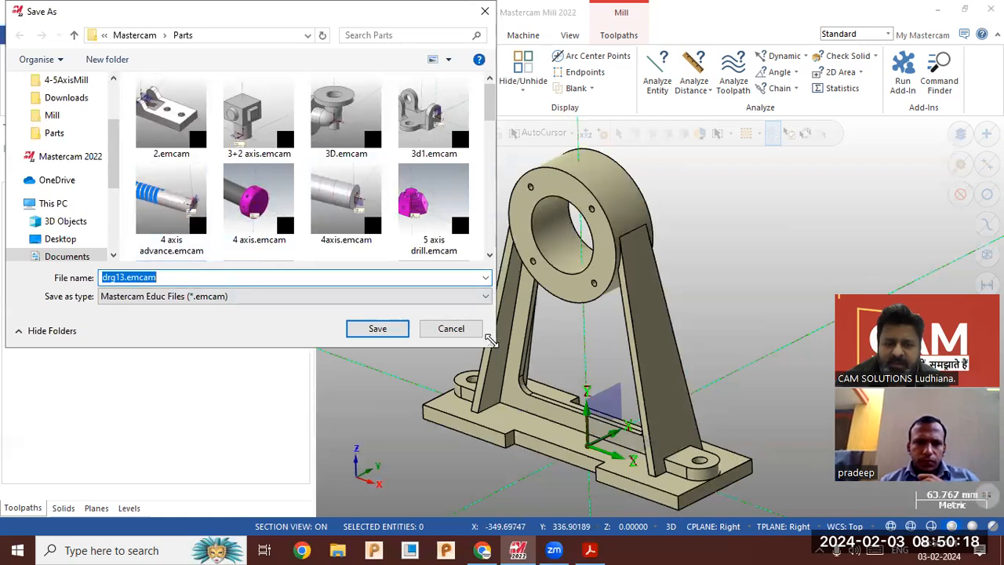
{"action": "left_click_drag", "start_coordinate": [491, 339], "coordinate": [524, 429]}
{"action": "left_click", "coordinate": [299, 381]}
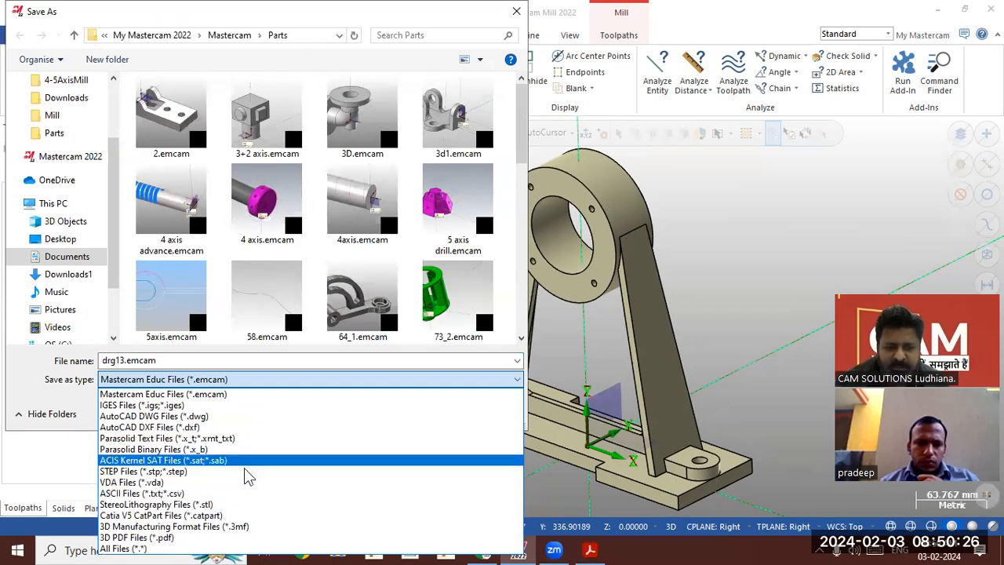
{"action": "left_click", "coordinate": [47, 400]}
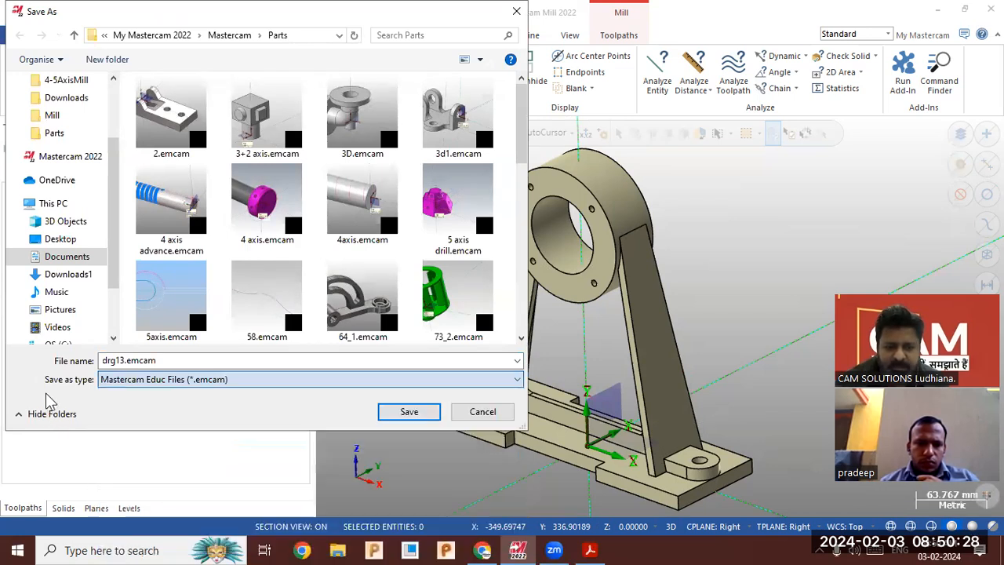
{"action": "left_click", "coordinate": [482, 412]}
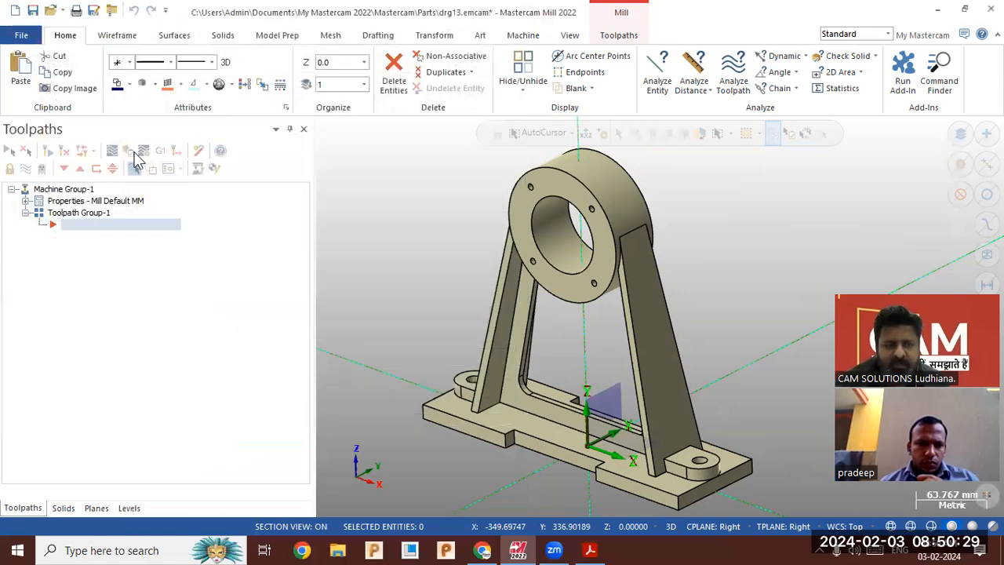
- Copy the entire graphics view of the drg13 part as an image and paste it into a blank Microsoft Word document
{"action": "left_click", "coordinate": [77, 91]}
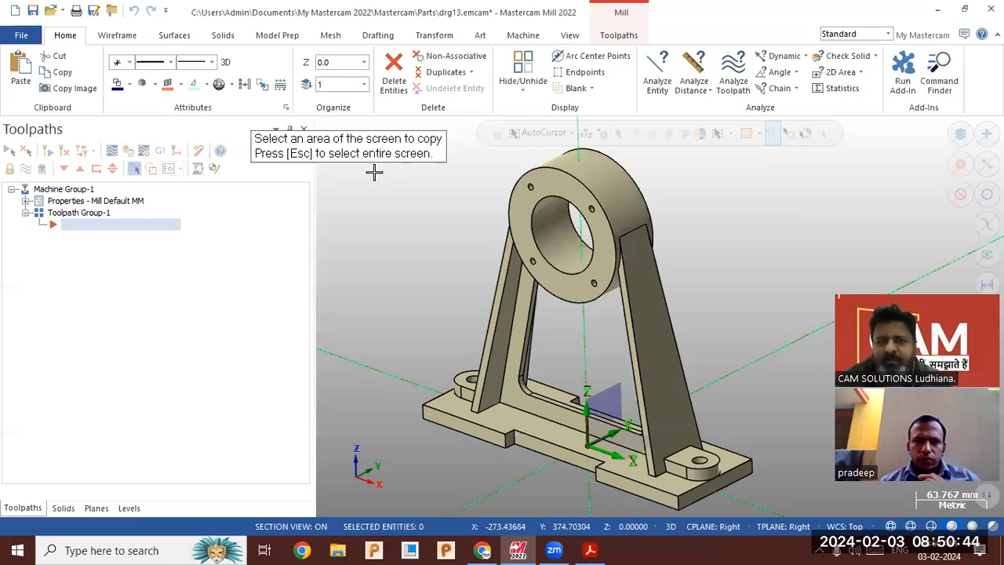
{"action": "key", "text": "Escape"}
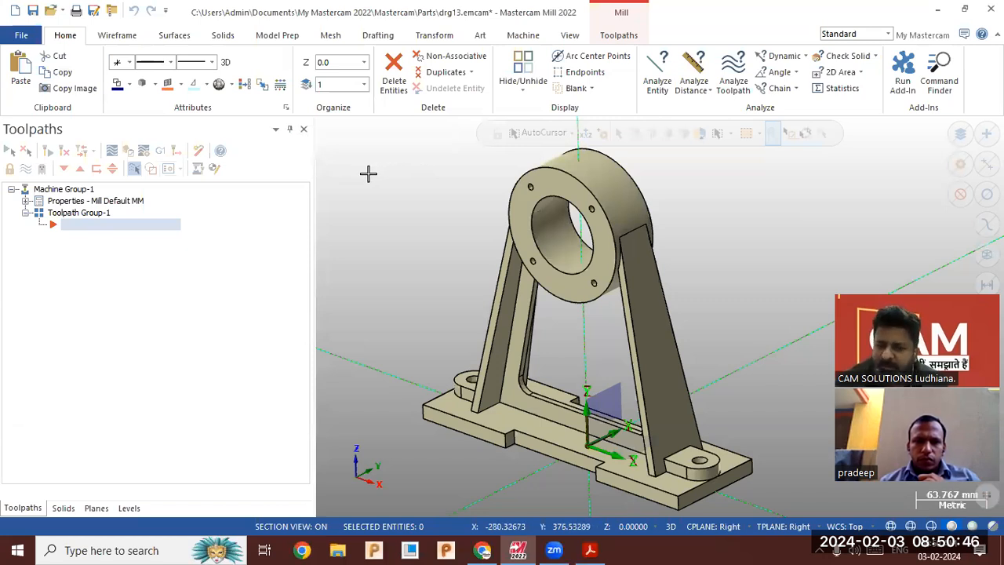
{"action": "left_click", "coordinate": [167, 550]}
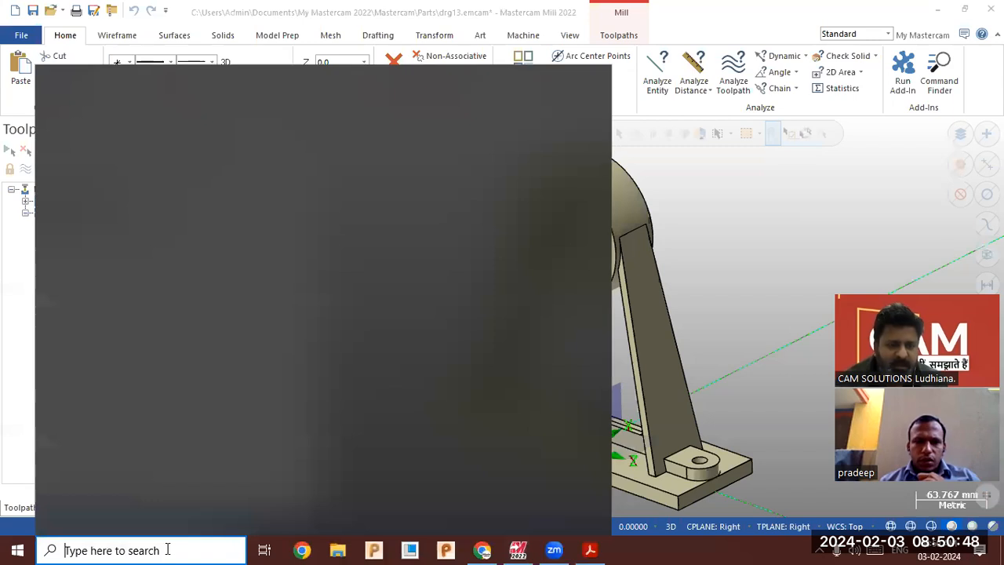
{"action": "type", "text": "w"}
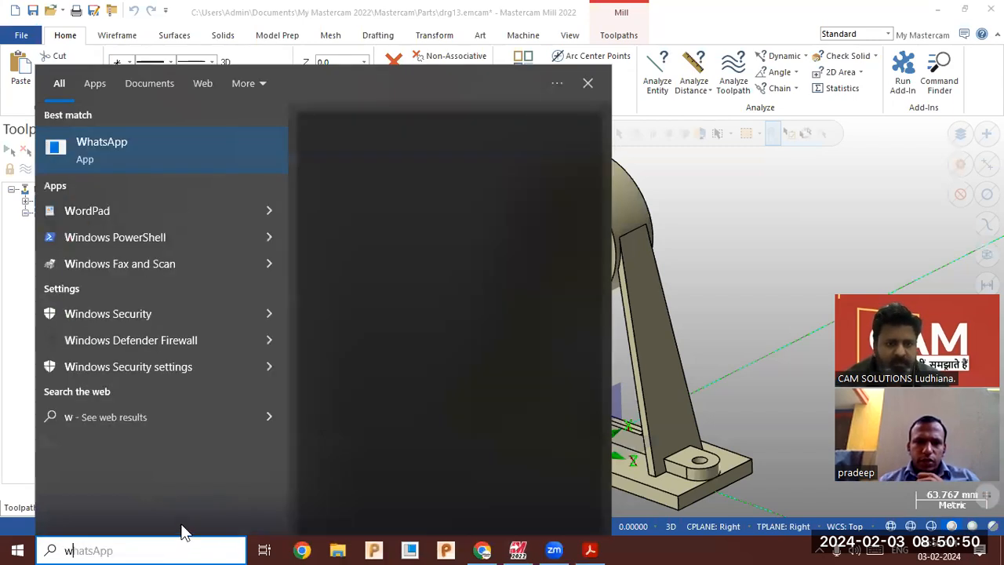
{"action": "left_click", "coordinate": [155, 212]}
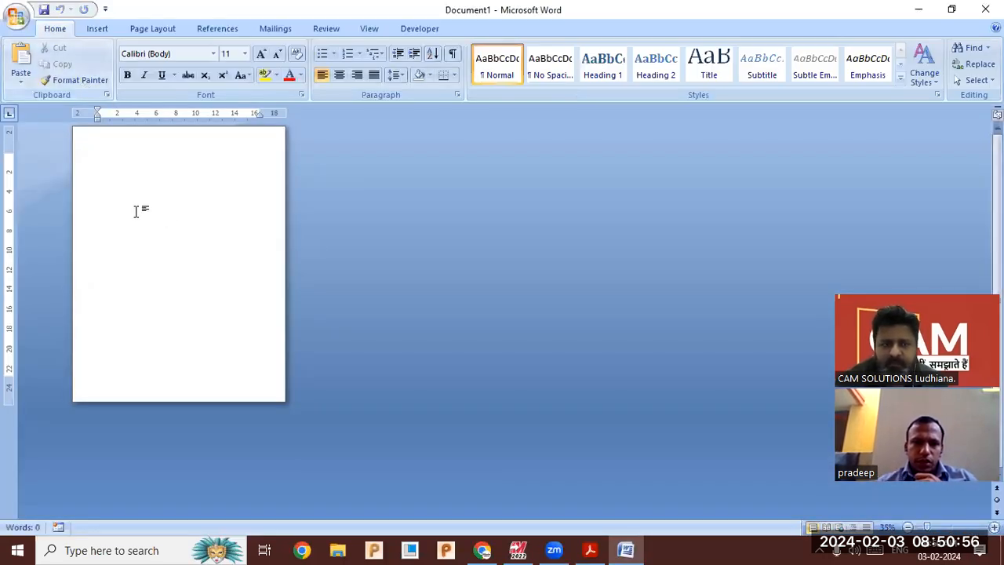
{"action": "right_click", "coordinate": [134, 210]}
{"action": "left_click", "coordinate": [167, 253]}
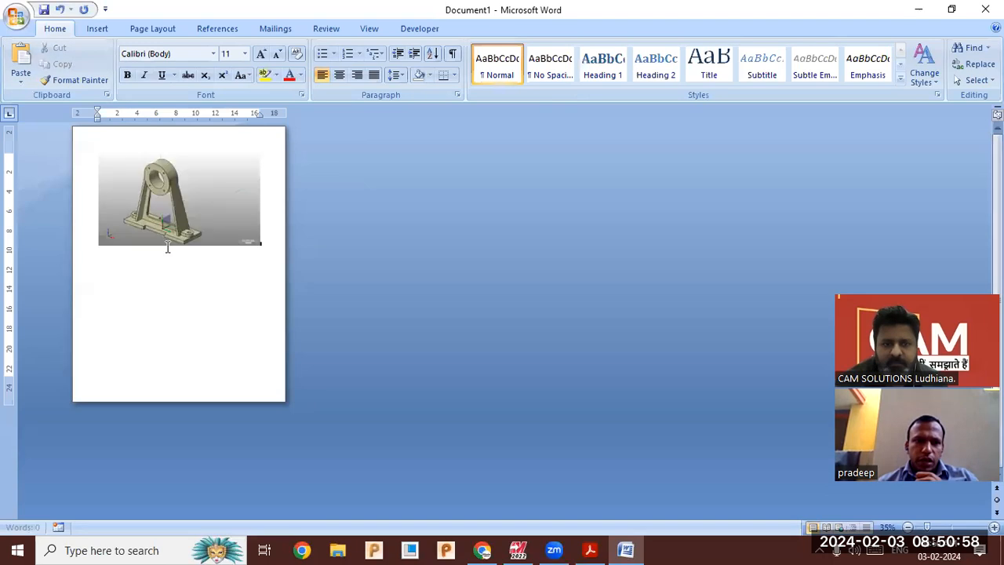
- Inspect the pasted part image enlarged in the Word document, and close the document without saving
{"action": "left_click", "coordinate": [175, 239]}
{"action": "scroll", "coordinate": [134, 217], "scroll_direction": "up", "scroll_amount": 2, "text": "ctrl"}
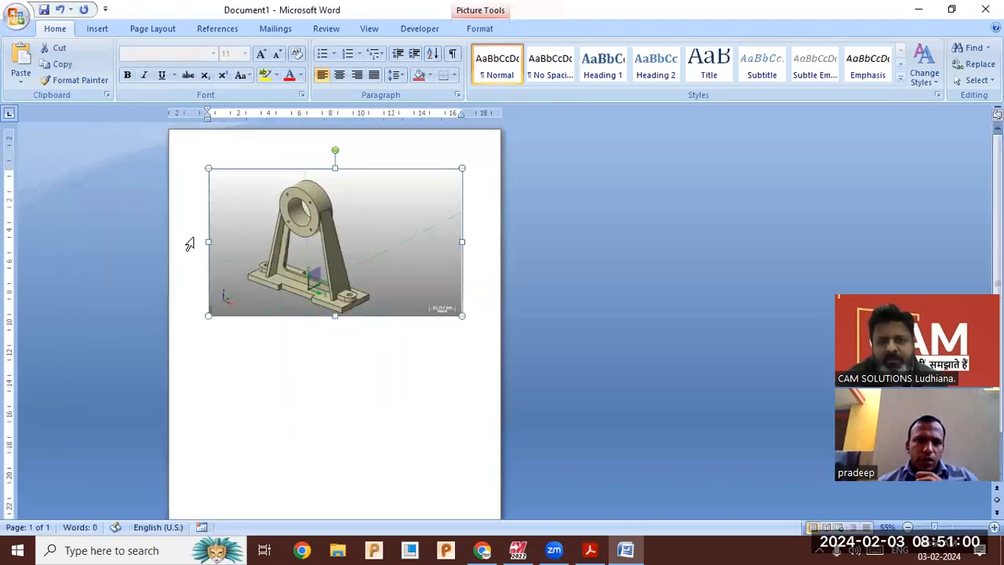
{"action": "scroll", "coordinate": [190, 244], "scroll_direction": "up", "scroll_amount": 3, "text": "ctrl"}
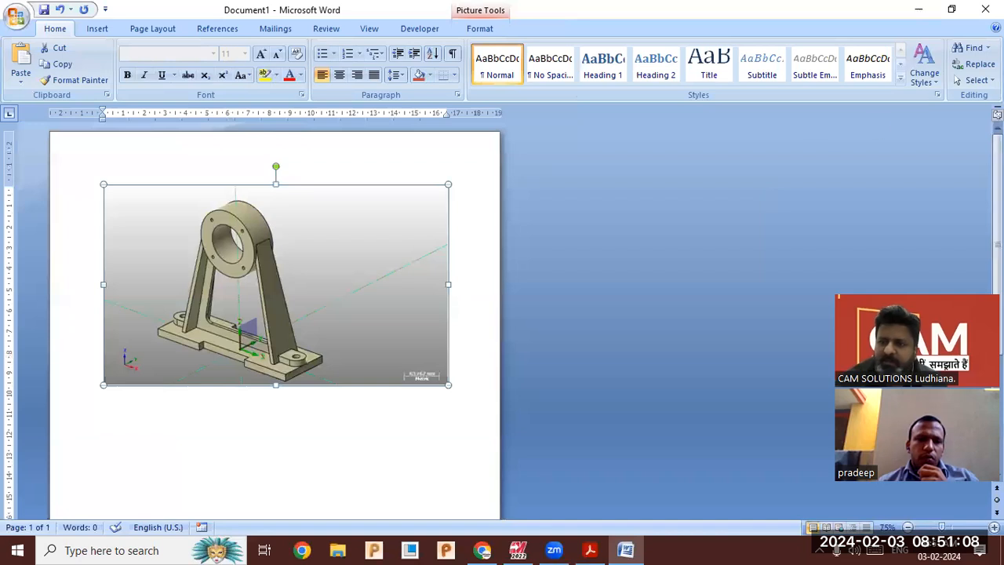
{"action": "left_click", "coordinate": [985, 10]}
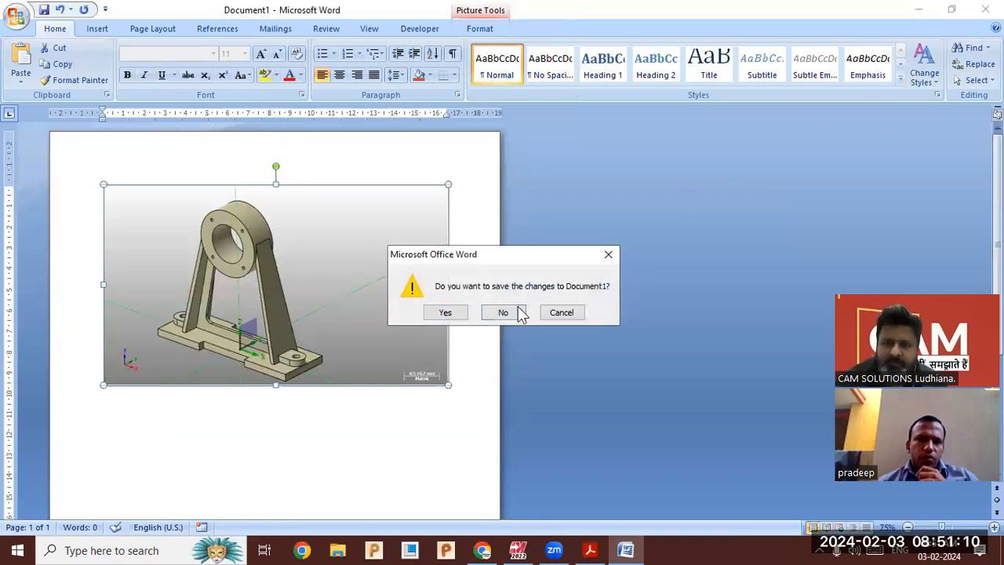
{"action": "left_click", "coordinate": [517, 312]}
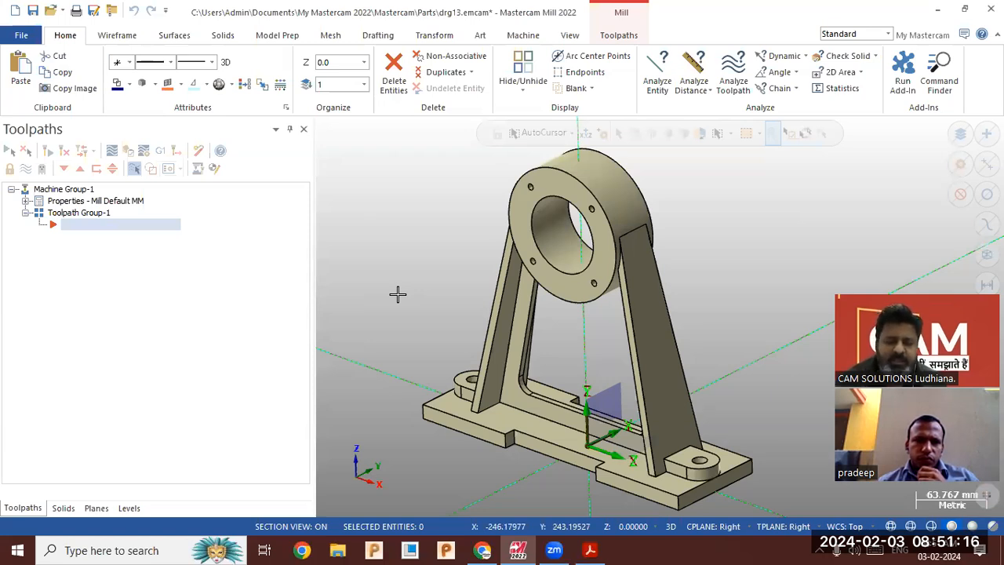
- Switch to Paint, paste the copied part image onto the blank canvas and deselect it
{"action": "left_click", "coordinate": [161, 549]}
{"action": "type", "text": "p"}
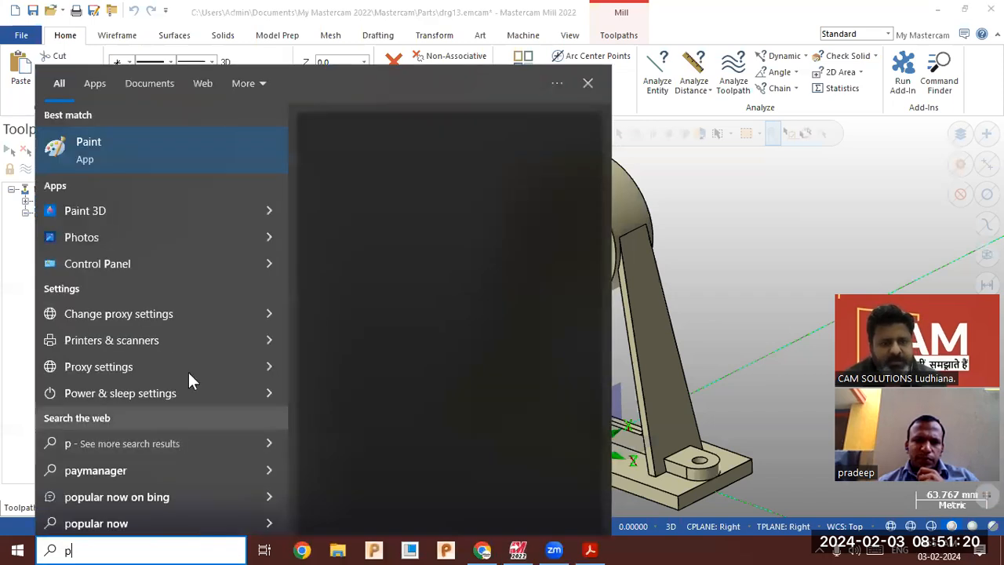
{"action": "left_click", "coordinate": [155, 143]}
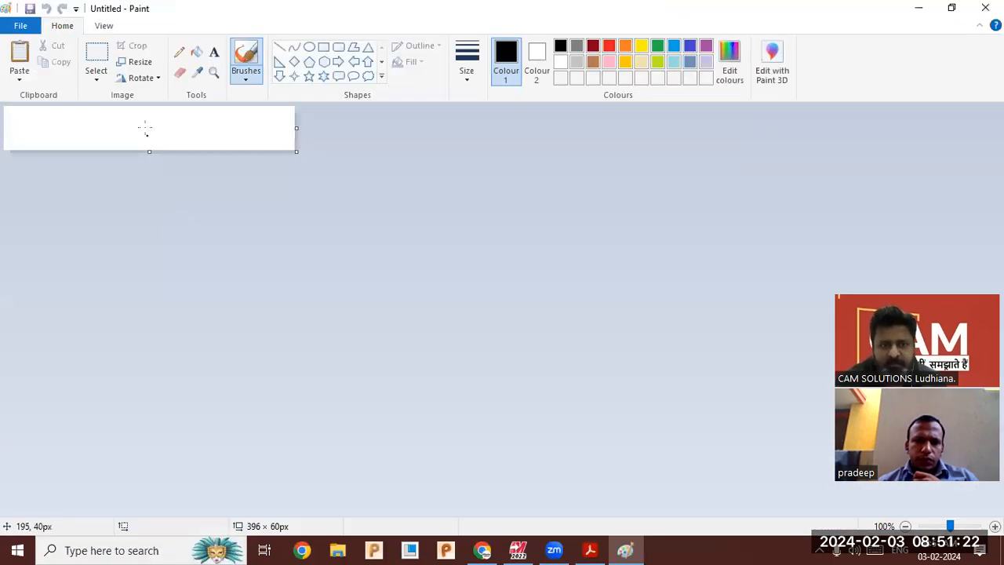
{"action": "left_click", "coordinate": [96, 53]}
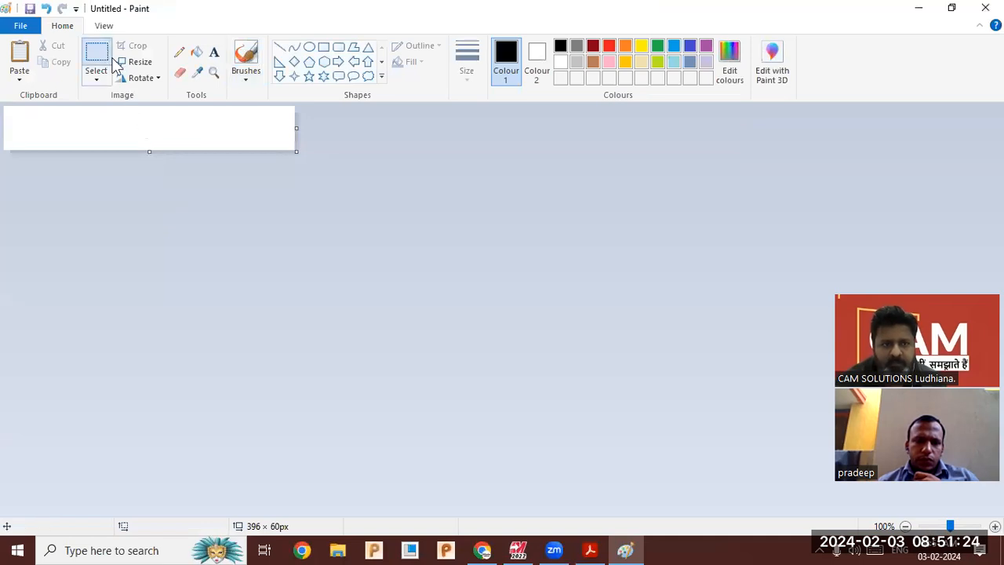
{"action": "right_click", "coordinate": [145, 131]}
{"action": "left_click", "coordinate": [172, 173]}
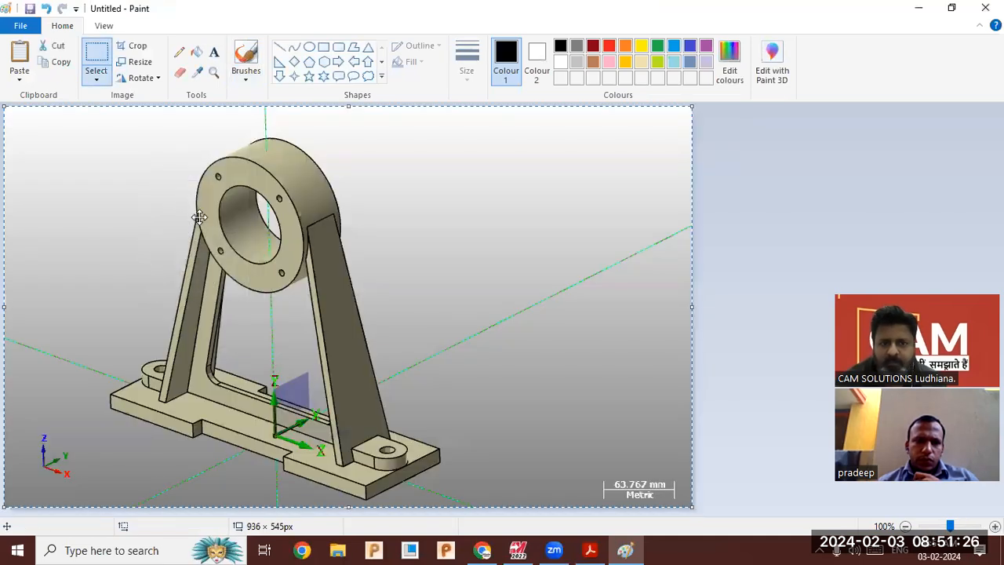
{"action": "left_click", "coordinate": [754, 286]}
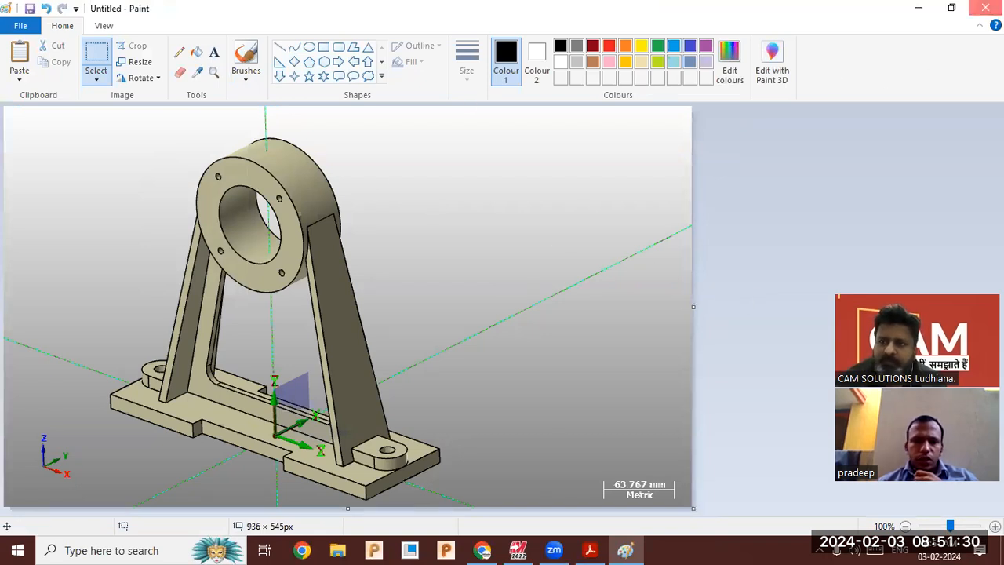
- Close Paint without saving the pasted part image
{"action": "left_click", "coordinate": [986, 8]}
{"action": "left_click", "coordinate": [475, 272]}
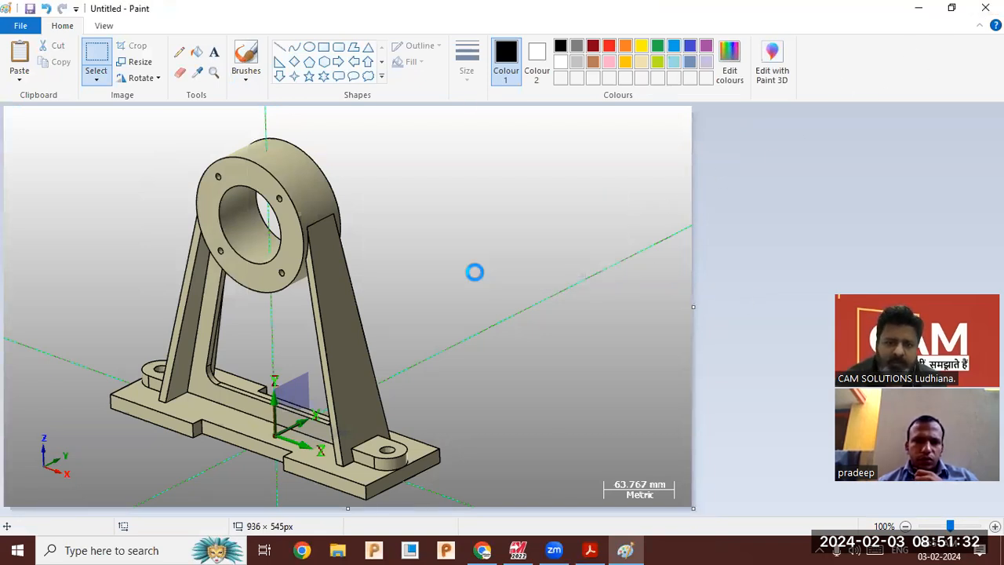
{"action": "left_click", "coordinate": [644, 185]}
{"action": "left_click", "coordinate": [985, 8]}
{"action": "left_click", "coordinate": [525, 276]}
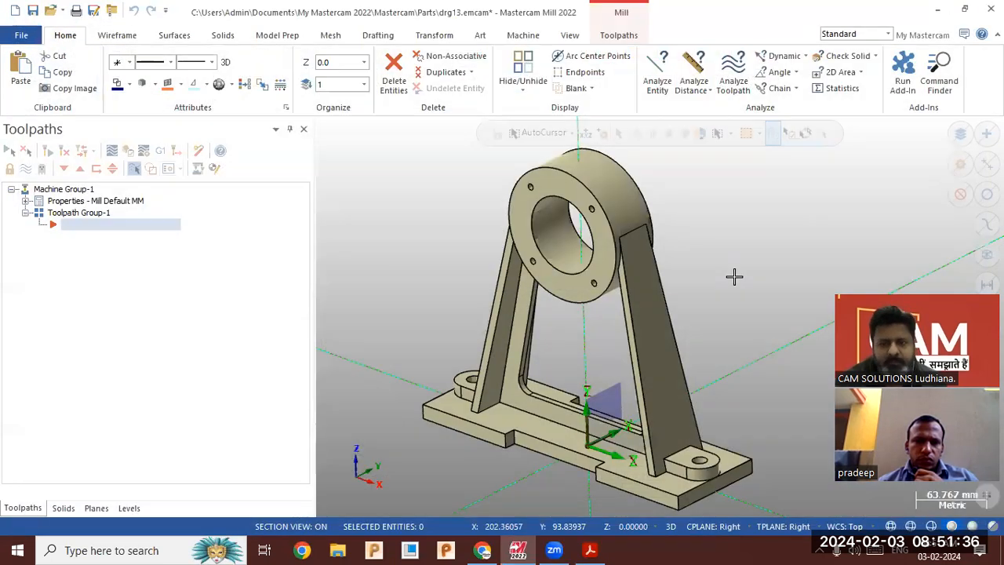
{"action": "scroll", "coordinate": [408, 280], "scroll_direction": "down", "scroll_amount": 2}
{"action": "scroll", "coordinate": [405, 269], "scroll_direction": "up", "scroll_amount": 1}
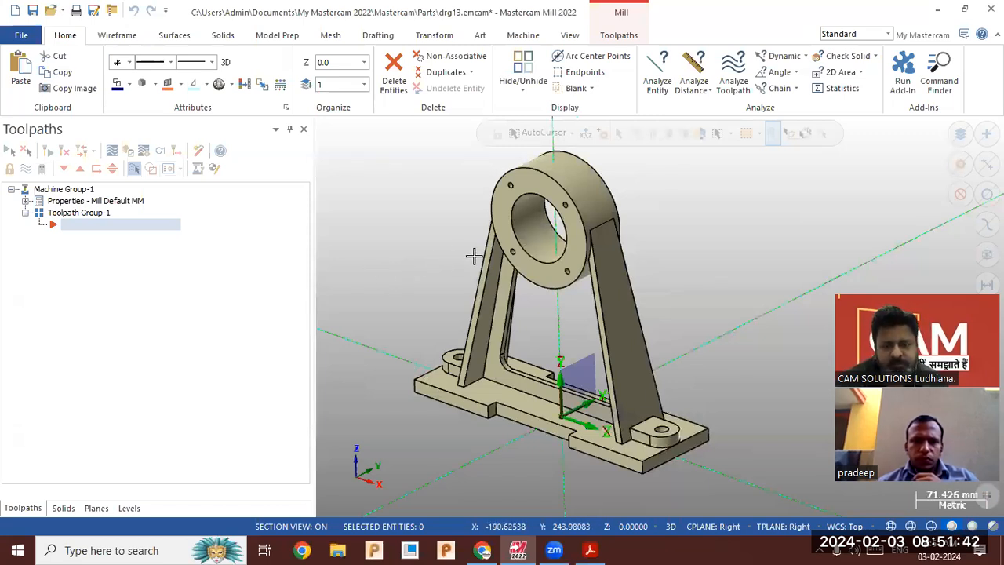
{"action": "scroll", "coordinate": [652, 209], "scroll_direction": "up", "scroll_amount": 1}
{"action": "scroll", "coordinate": [651, 213], "scroll_direction": "up", "scroll_amount": 1}
- Switch to the 3d.pdf drawings in Acrobat and look through the pages around 20 to 22
{"action": "left_click", "coordinate": [597, 547]}
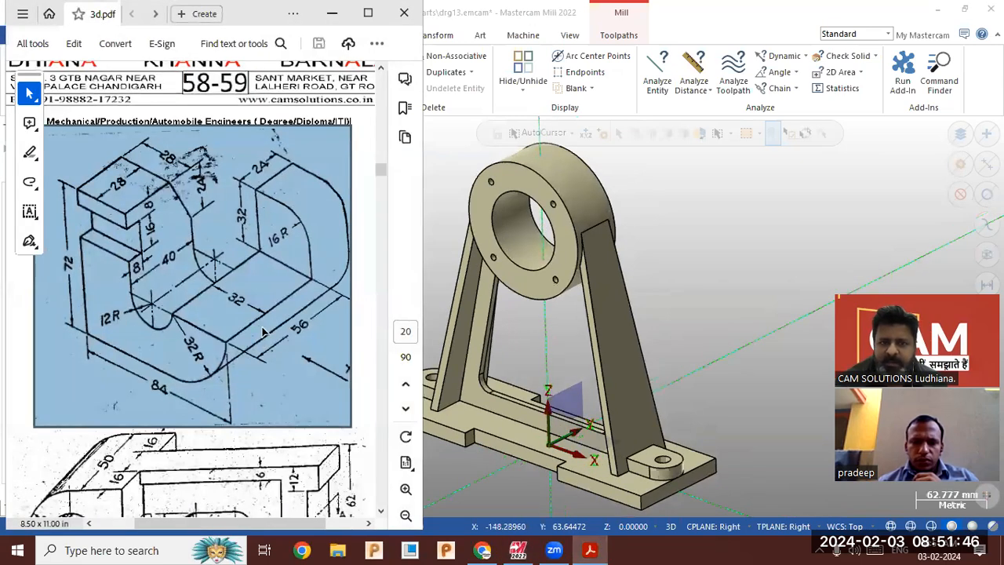
{"action": "scroll", "coordinate": [275, 334], "scroll_direction": "up", "scroll_amount": 5}
{"action": "scroll", "coordinate": [276, 334], "scroll_direction": "up", "scroll_amount": 10}
{"action": "mouse_move", "coordinate": [381, 166]}
{"action": "left_mouse_down"}
{"action": "mouse_move", "coordinate": [381, 74]}
{"action": "mouse_move", "coordinate": [381, 179]}
{"action": "left_mouse_up"}
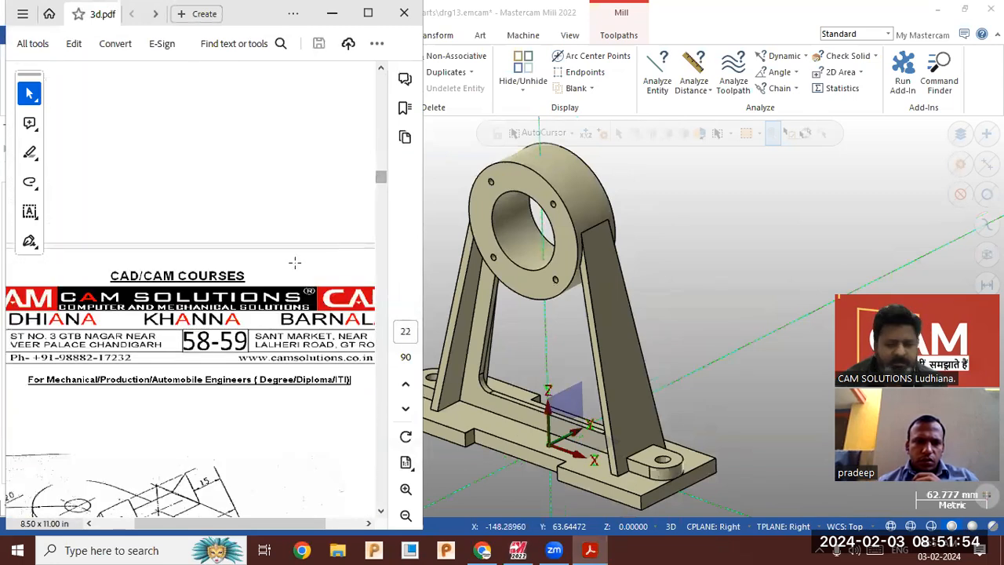
{"action": "scroll", "coordinate": [295, 272], "scroll_direction": "up", "scroll_amount": 3}
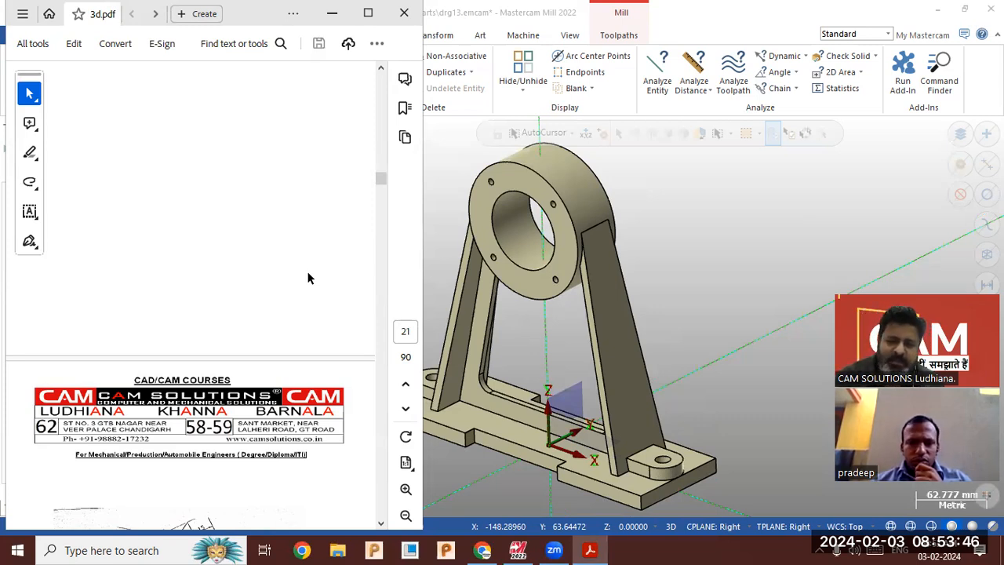
- Return from the PDF to the drg13 part in Mastercam and show the milling toolpath commands
{"action": "left_click", "coordinate": [308, 22]}
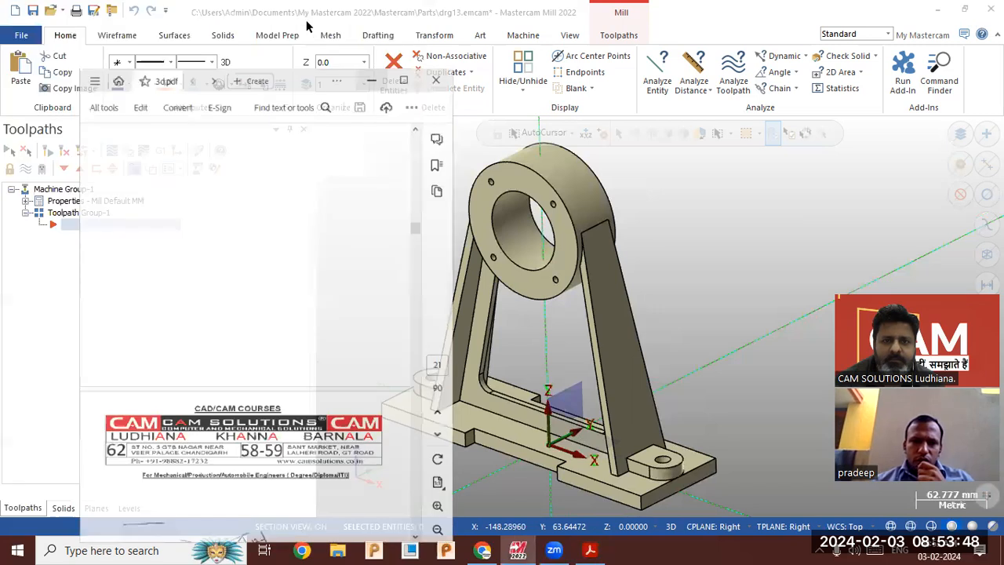
{"action": "left_click", "coordinate": [632, 39]}
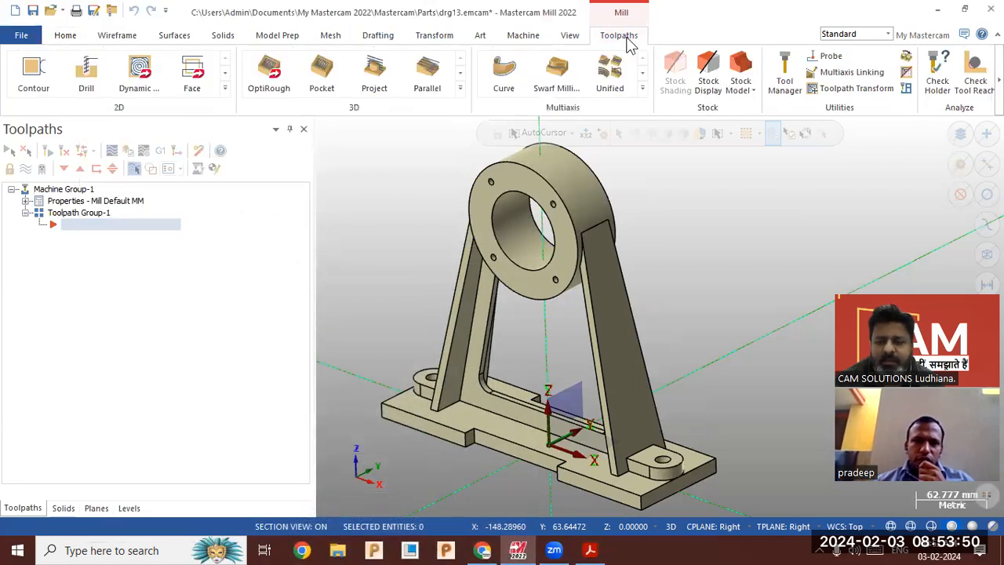